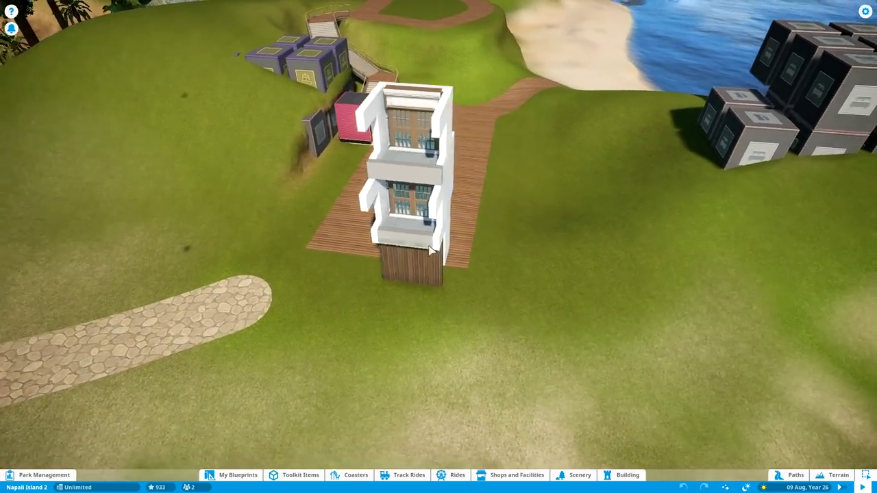
Edit the white balcony building and cover its top and lower balcony overhangs with flat Vintage Wooden Roof pieces
click(432, 251)
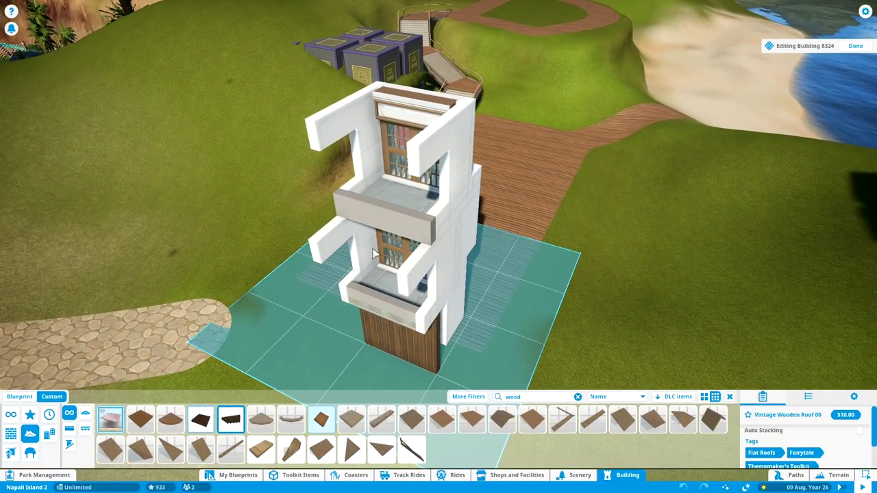
click(201, 419)
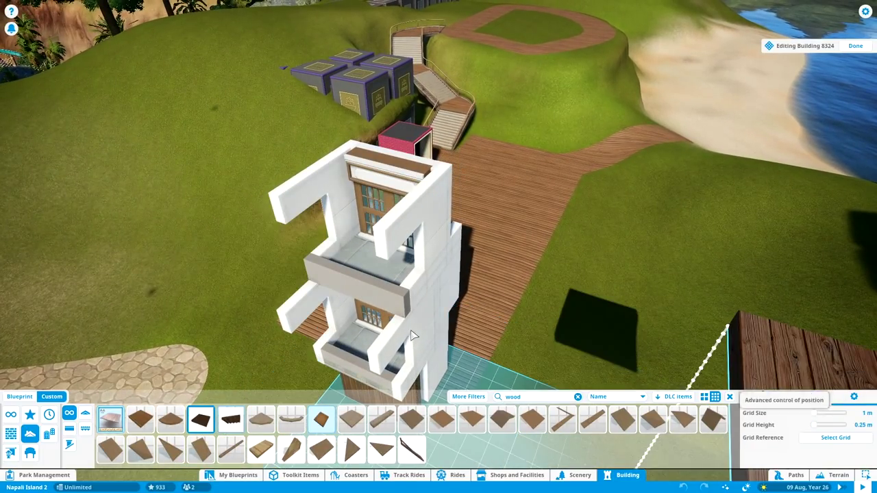
scroll(364, 274, up, 3)
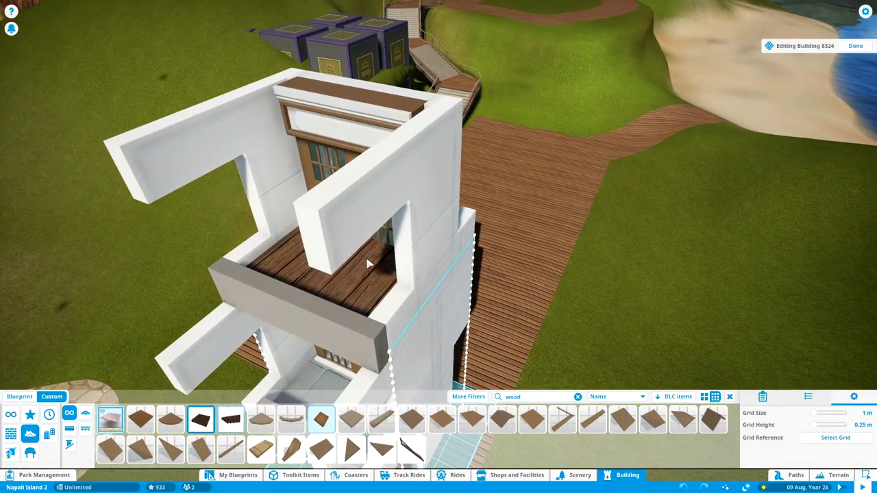
scroll(368, 264, down, 3)
click(407, 229)
scroll(411, 78, up, 3)
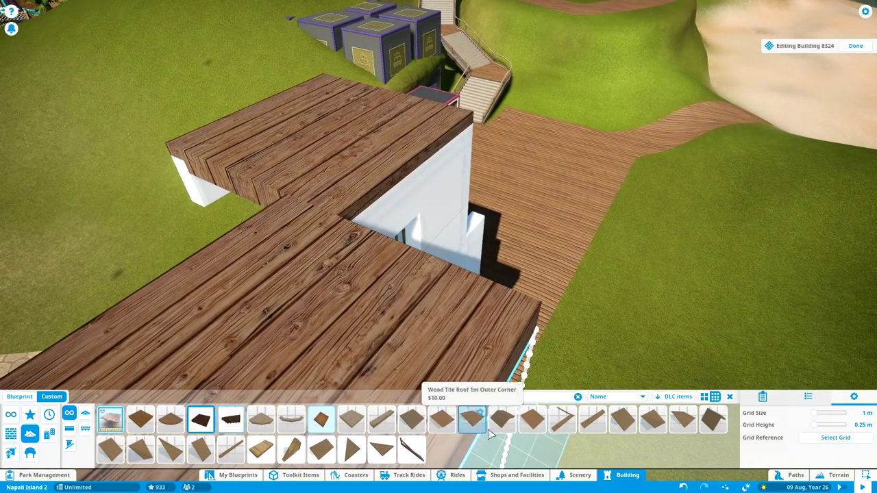
Try out Wood Tile Roof, Wooden Veranda Roof and Modern Wood Roof Flat pieces over the building
click(532, 419)
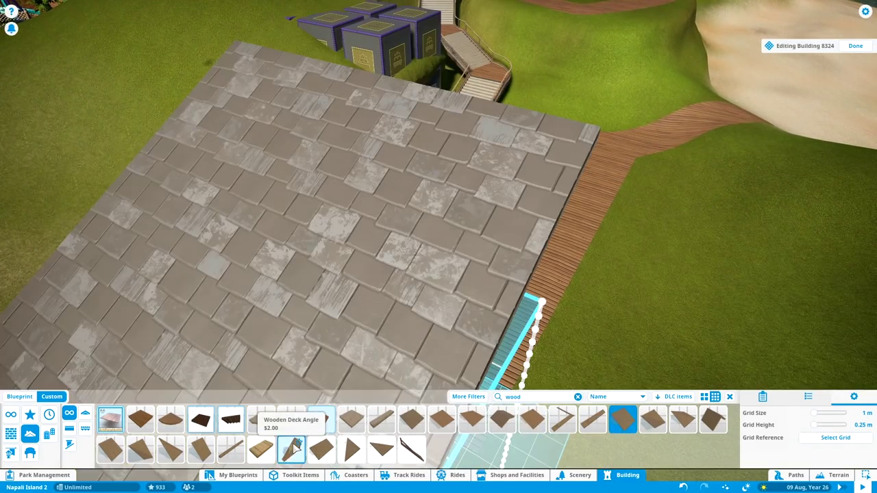
click(321, 448)
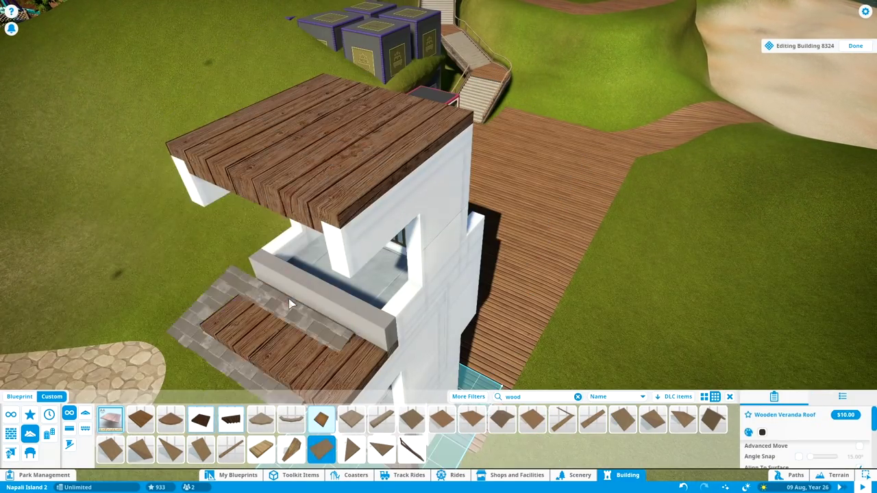
click(141, 419)
click(69, 428)
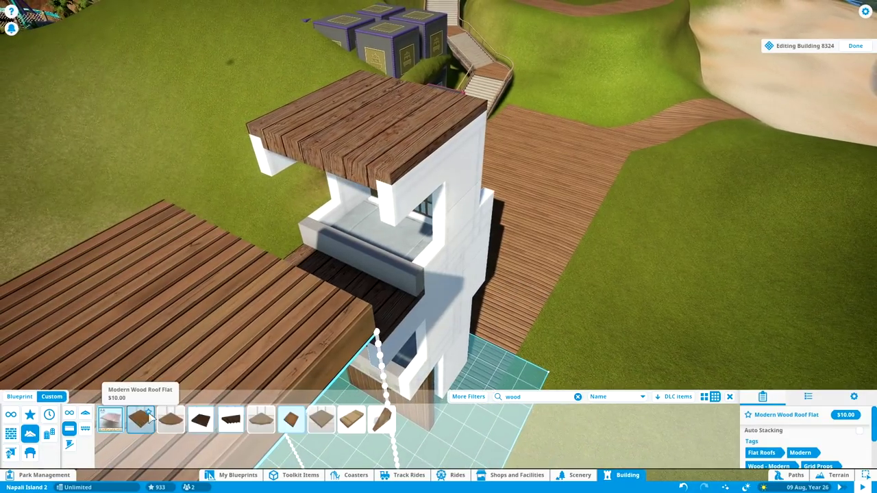
click(201, 419)
Place a Wood Tile Roof 1m Slope piece on the building's top roof and recolour it brown
click(231, 419)
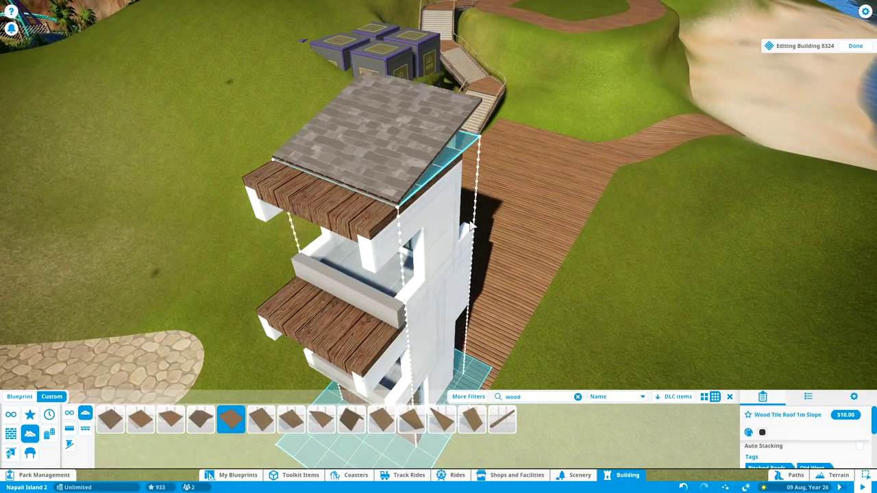
click(762, 432)
key(q)
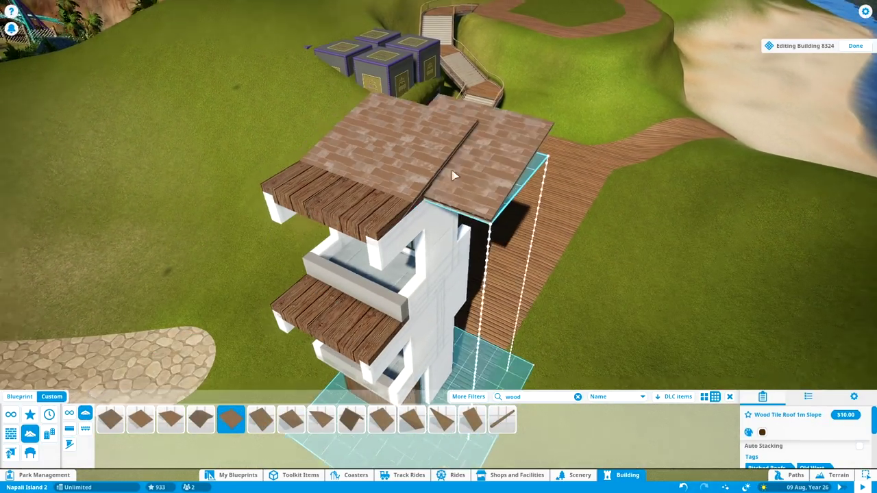
key(q)
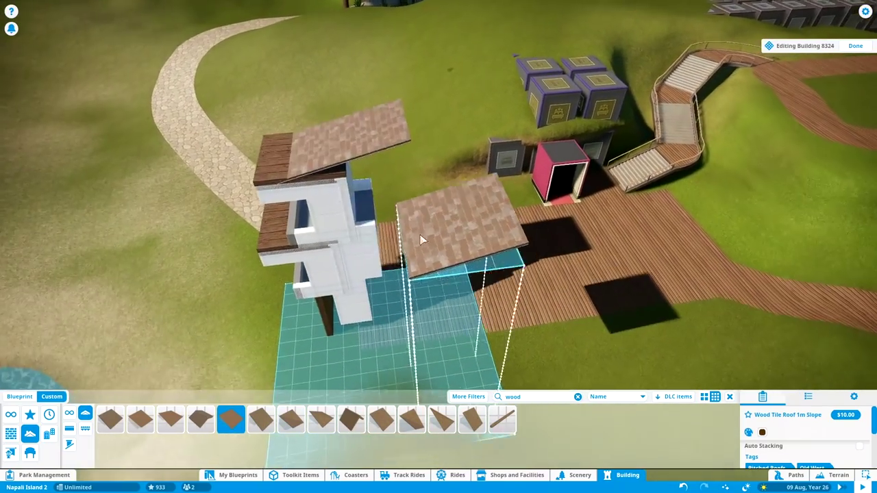
right_click(421, 240)
Move the building beside the purple-edged cubes and place a copy facing the opposite way on their other side
scroll(241, 141, down, 5)
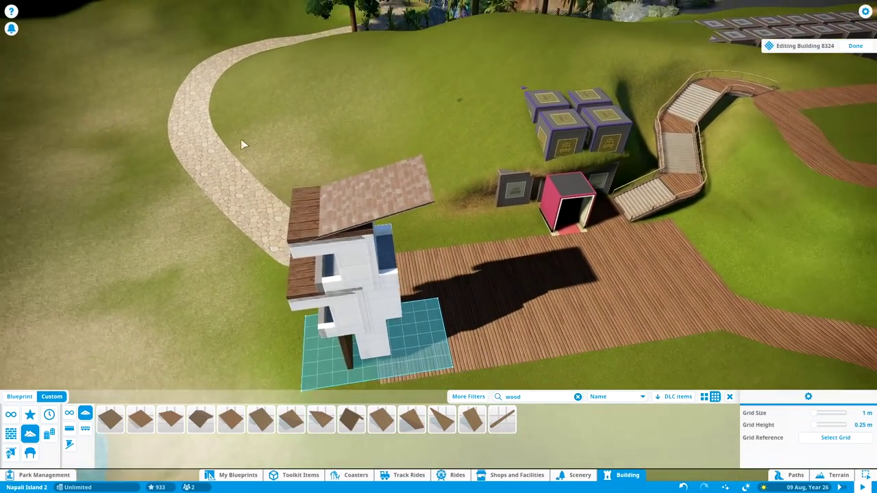
scroll(345, 268, up, 6)
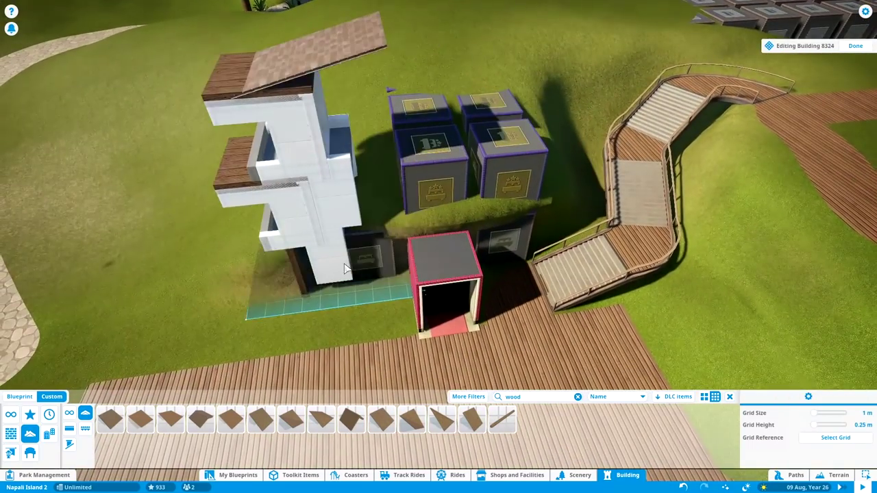
key(q)
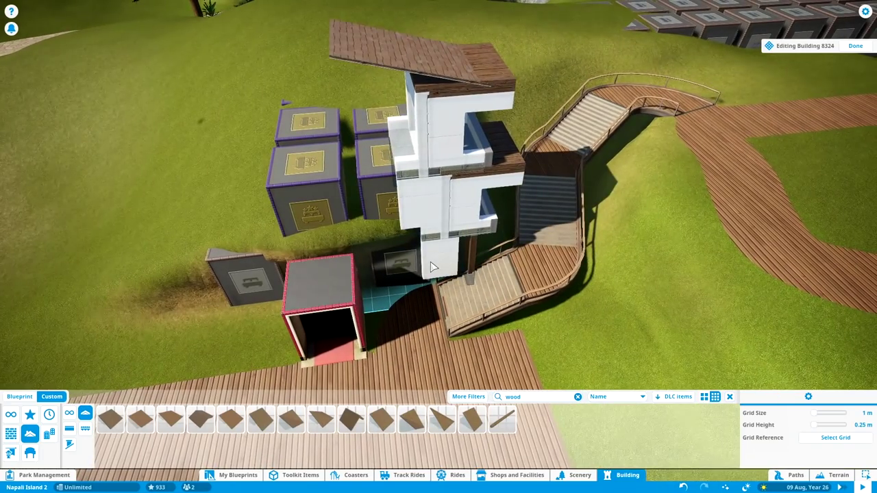
key(q)
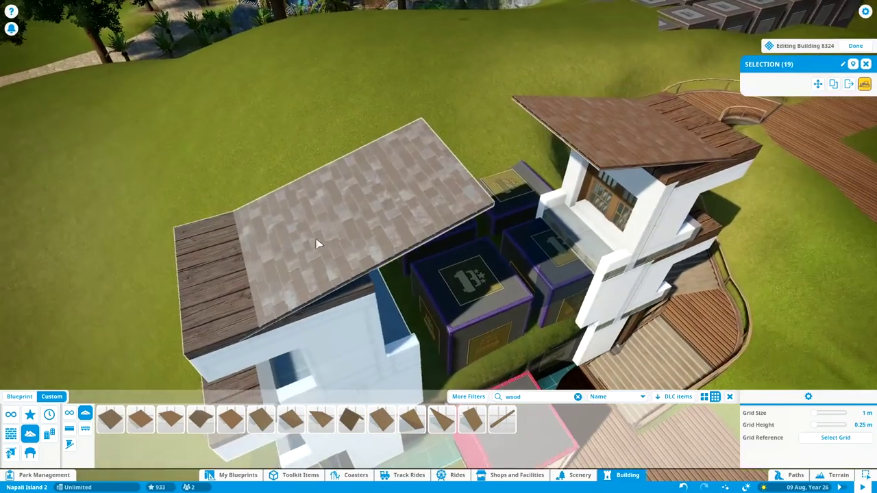
Bridge the two towers' sloped roofs with ridged wood tile roof pieces and adjust the colour of the roof tiles
scroll(370, 280, up, 3)
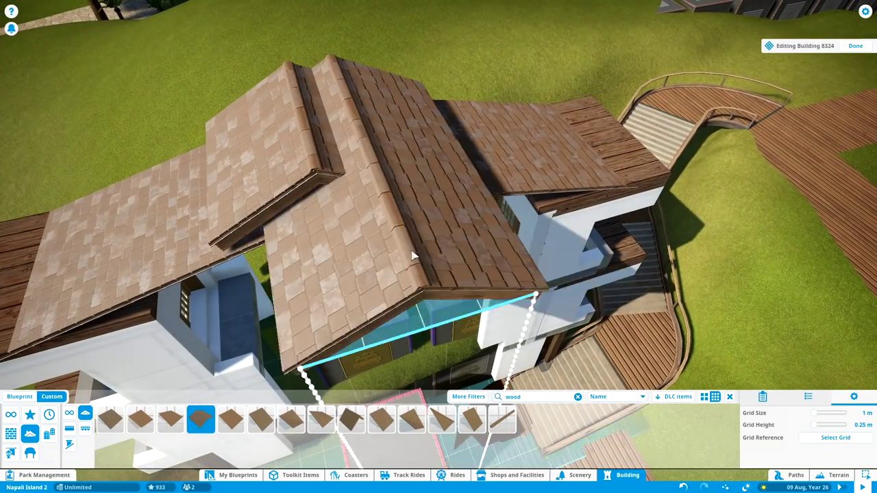
key(q)
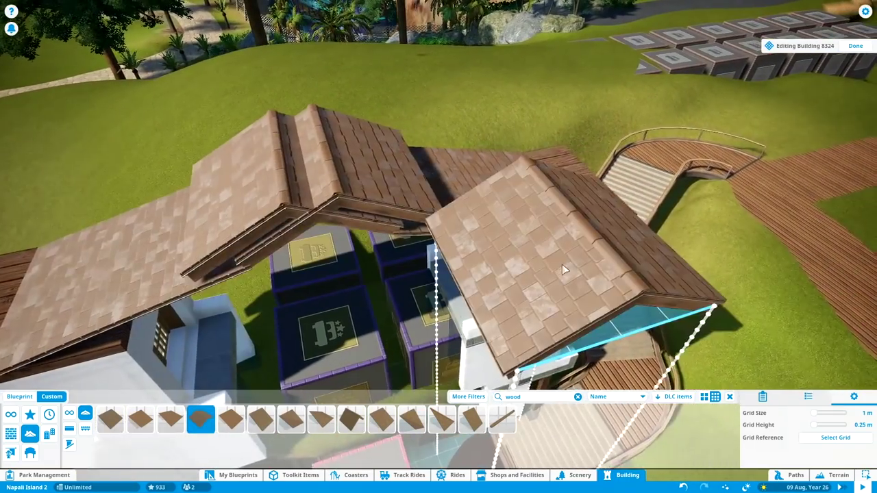
click(356, 200)
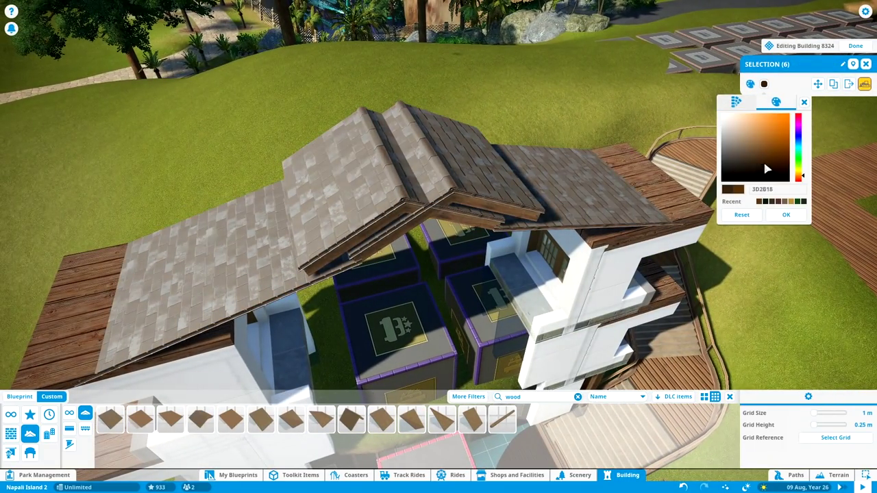
key(Escape)
key(q)
scroll(368, 243, down, 2)
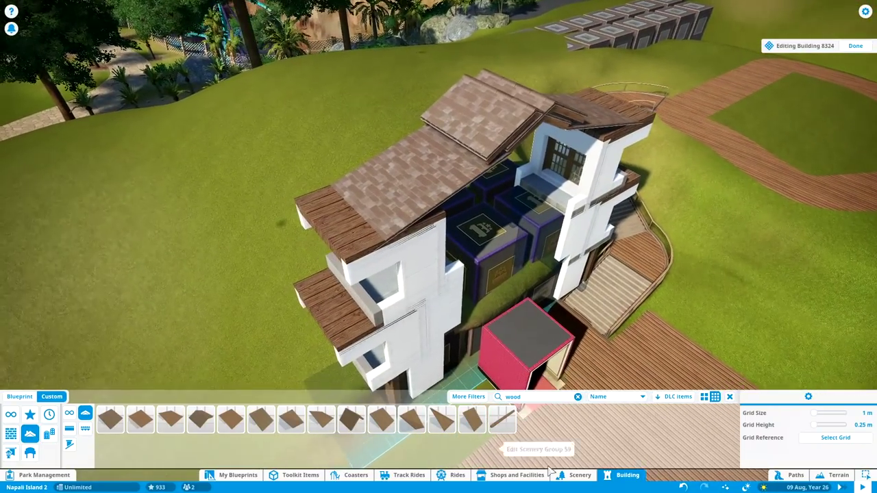
Lay an [AA] Wooden Floor Tile Type A 4m 1 as a tower's sloped roof and remove the wood tile roof pieces
key(Escape)
click(182, 396)
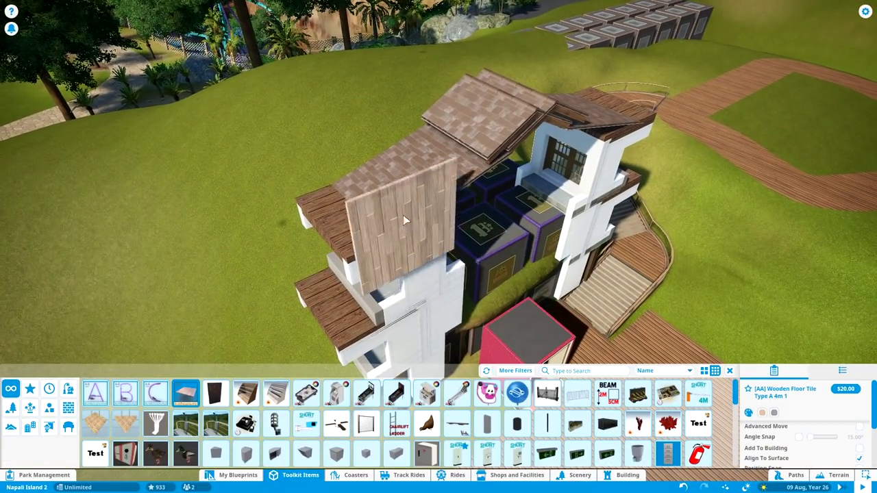
click(481, 228)
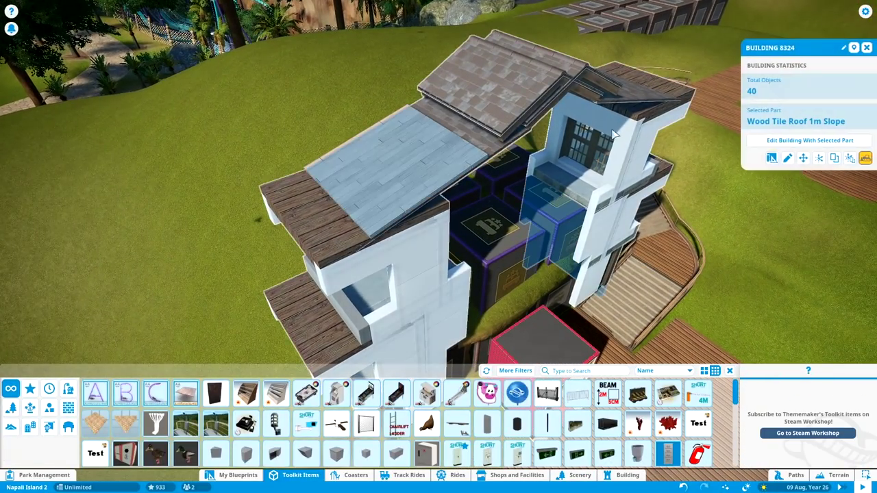
key(e)
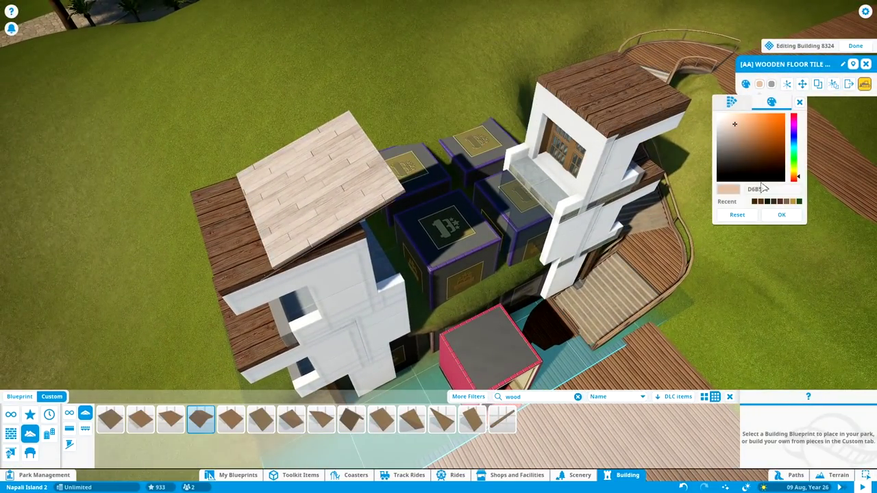
Recolour the wooden floor tile dark brown (5C3915) and copy it as the sloped roof of the other tower
click(771, 201)
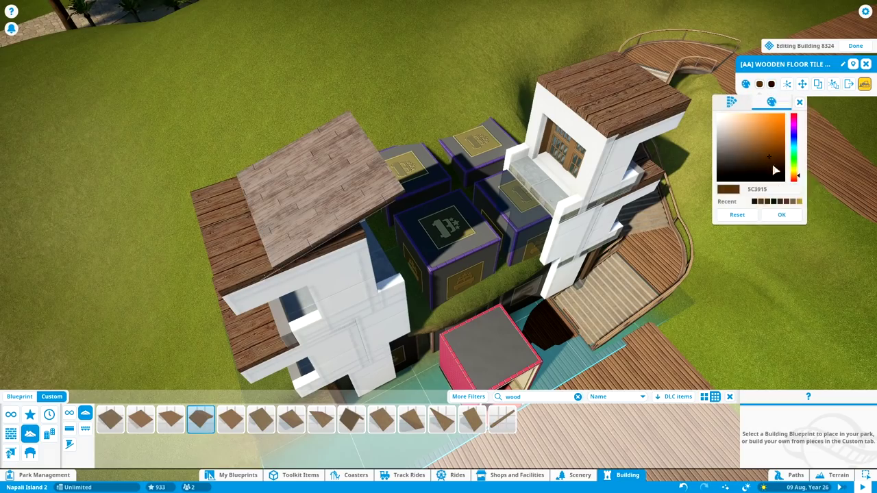
click(780, 214)
click(470, 264)
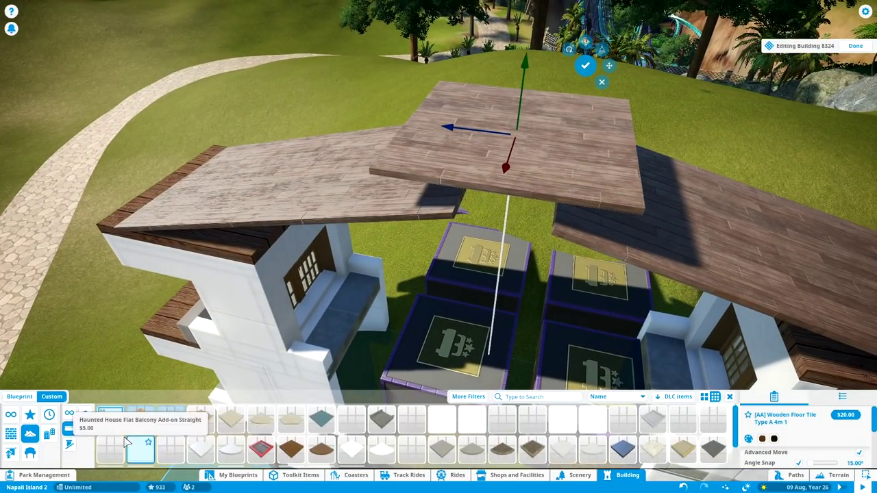
Span the gap between the two sloped roofs with a raised pitched roof of Corrugated Iron Veranda Roof pieces
click(69, 429)
click(84, 431)
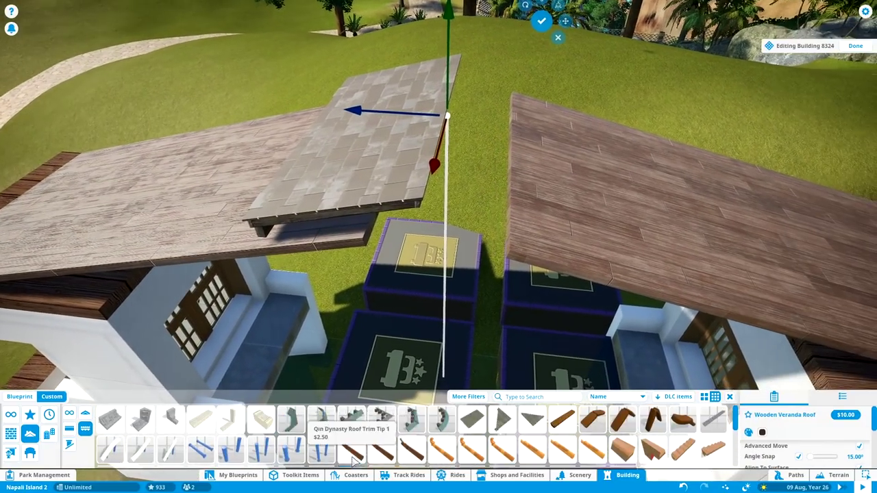
click(471, 420)
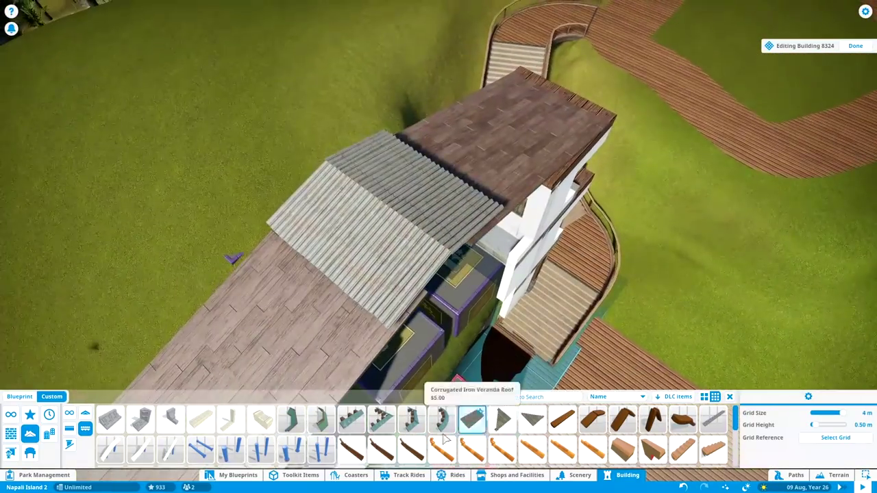
Cap the corrugated iron roof's ridge with two tiled pieces and recolour them
click(713, 420)
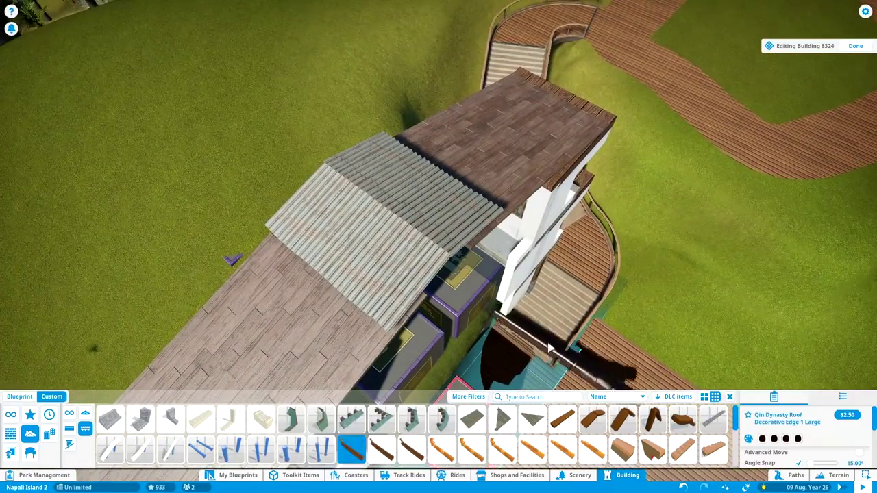
click(164, 445)
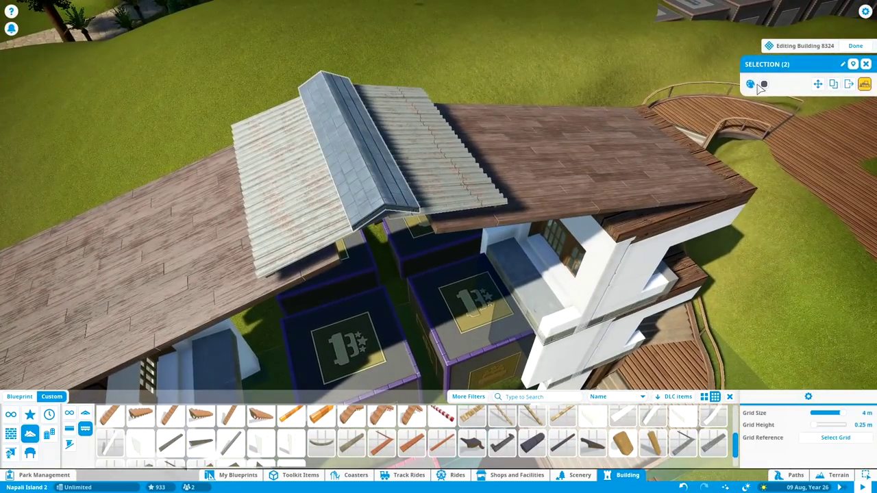
click(750, 84)
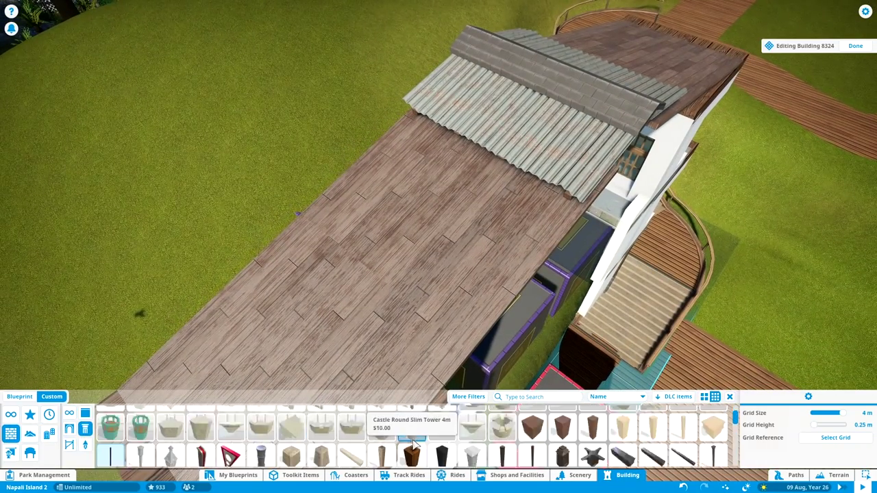
Place a Haunted House Pillar 2m as a support under the corner of the raised corrugated iron roof
click(502, 424)
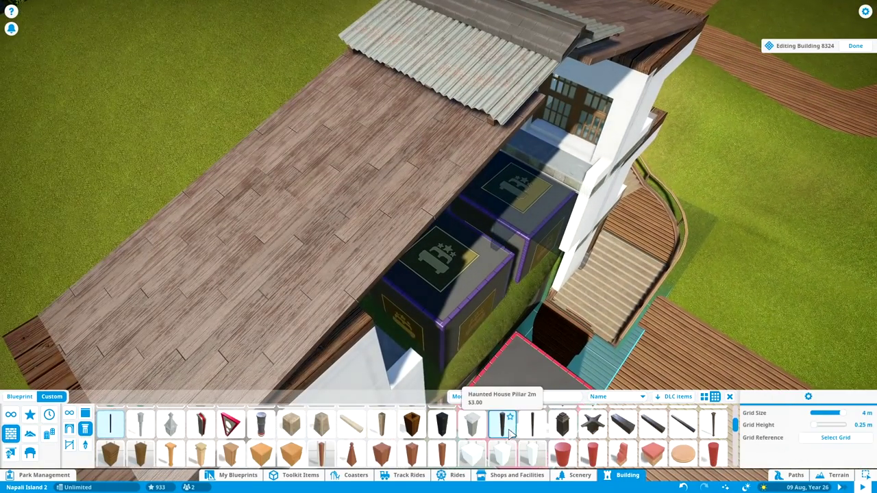
scroll(486, 414, down, 3)
scroll(487, 415, up, 3)
click(502, 431)
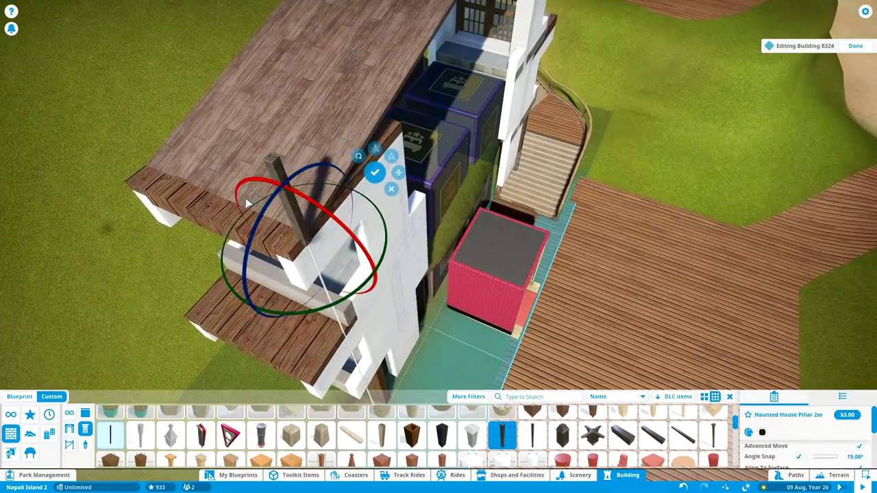
scroll(290, 222, up, 5)
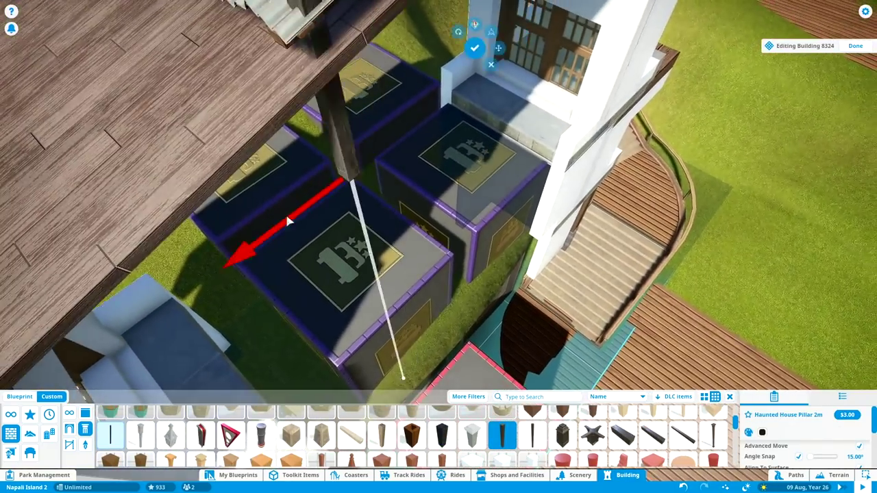
Complete an evenly spaced row of four pillars under the corrugated roof's edge and copy the row to the opposite side
key(q)
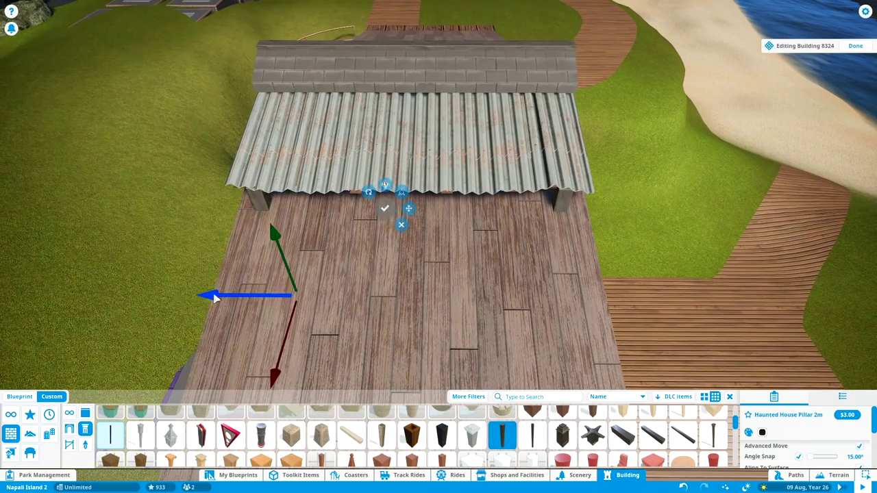
click(356, 212)
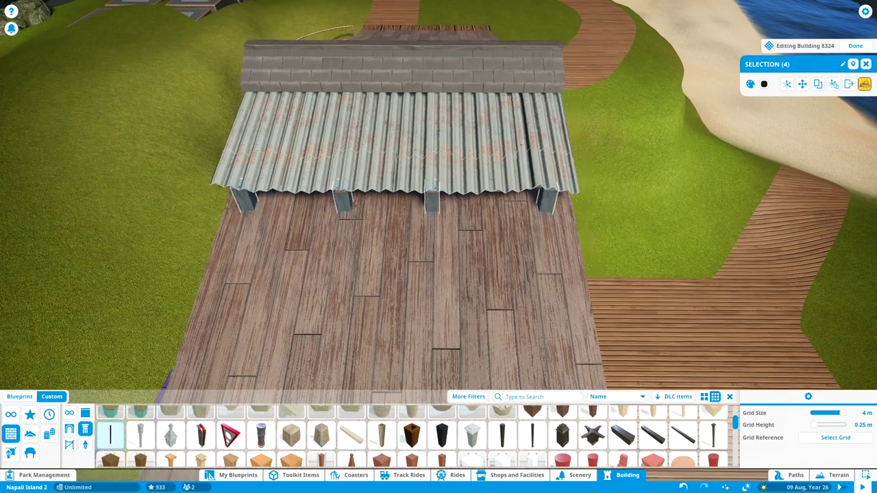
key(q)
key(q)
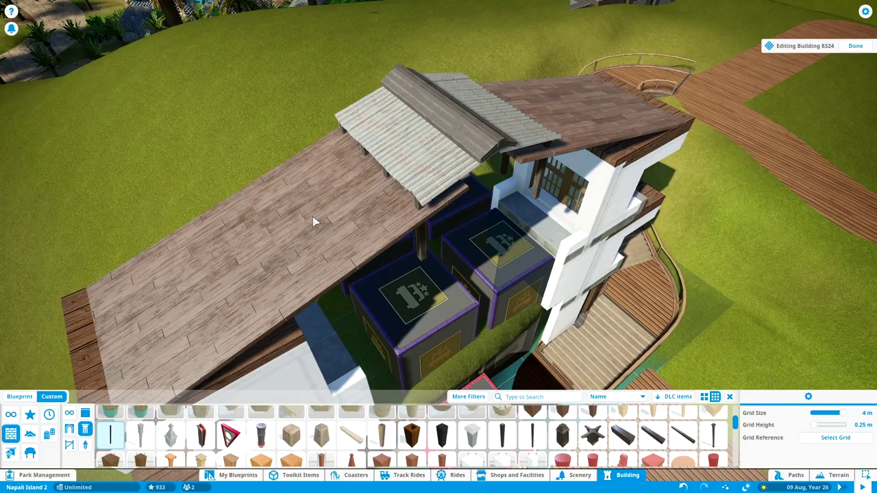
key(q)
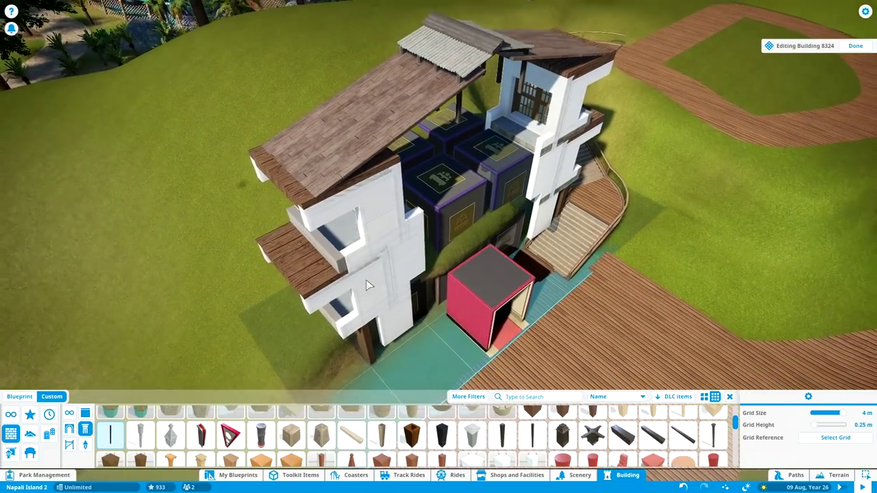
Search the scenery for "fence" and run ornate black metal fence pieces along the rims of the tower's balconies
scroll(365, 288, up, 5)
scroll(533, 439, down, 3)
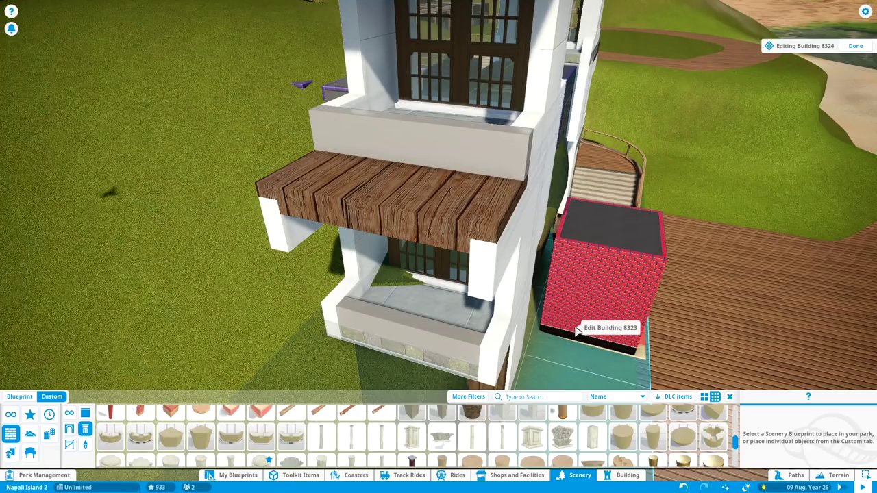
click(534, 397)
text(fence)
click(185, 450)
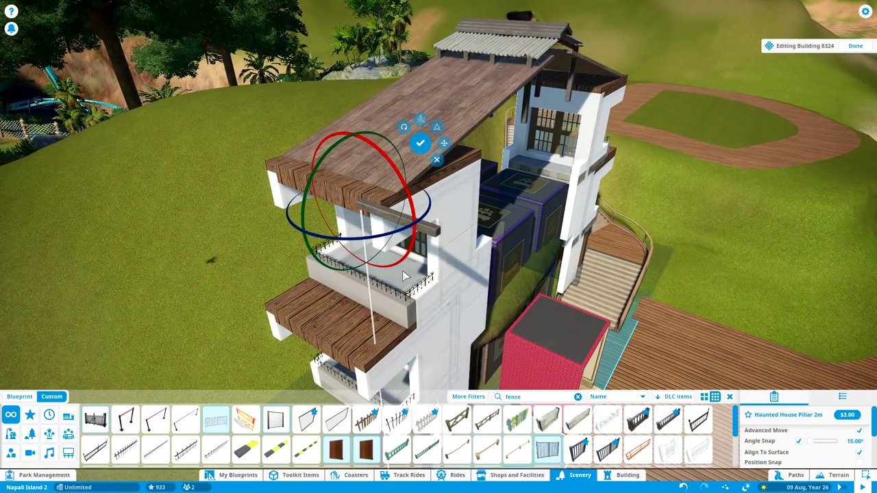
Discard the Haunted House Pillar 2m, edge the upper roof with Bavarian Pillar 1 and cover the lower canopy with parallel copies
key(Delete)
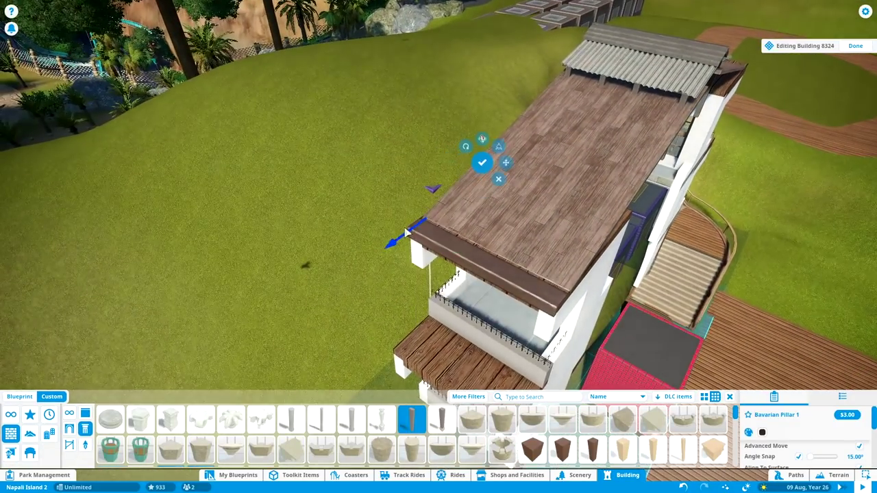
key(Escape)
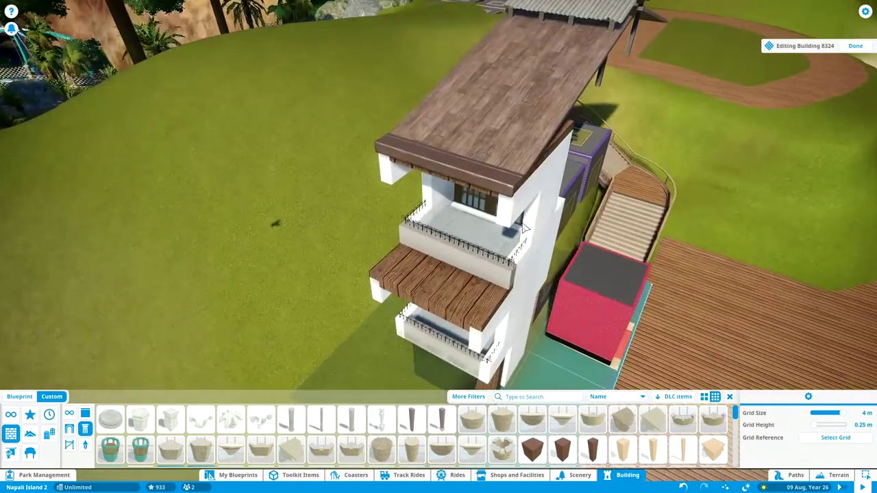
click(423, 170)
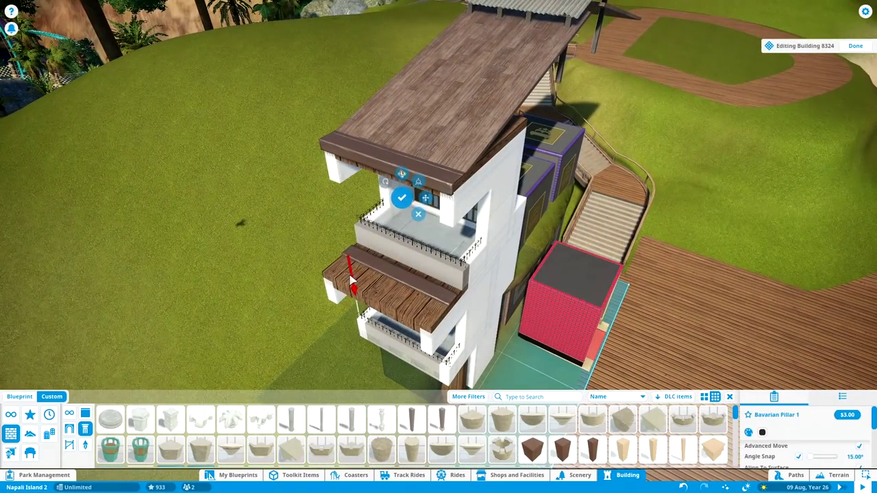
scroll(294, 274, up, 4)
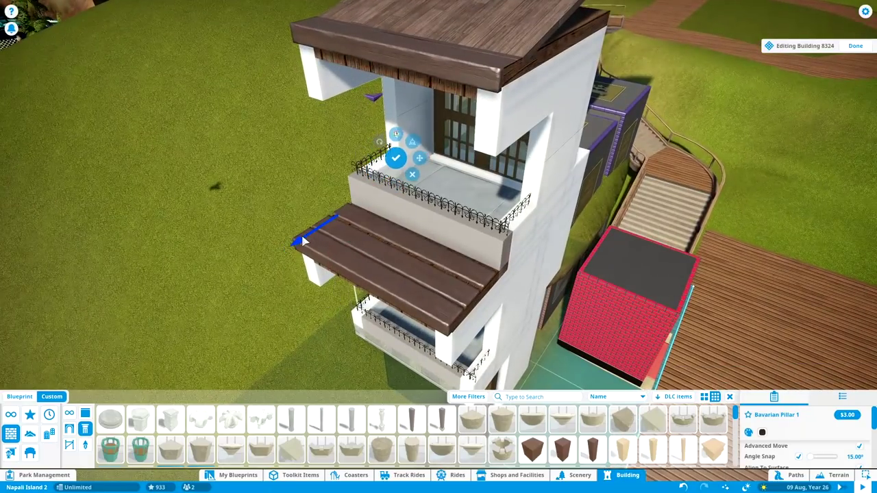
scroll(322, 230, down, 2)
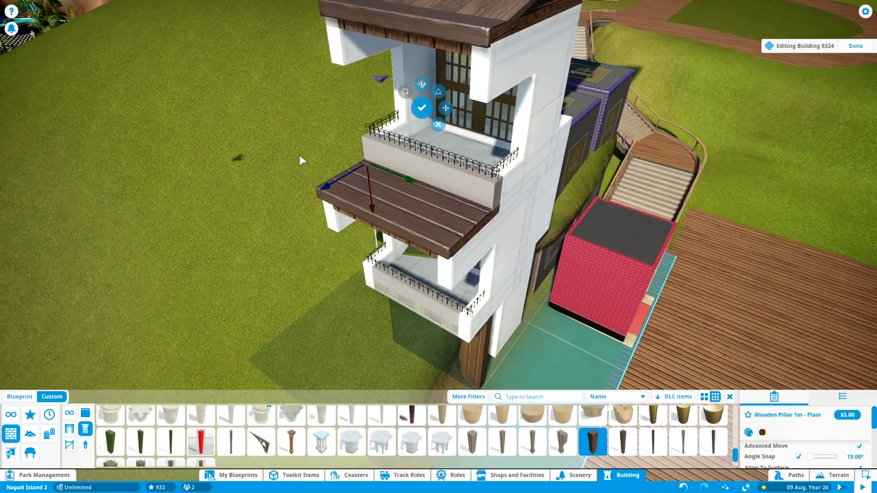
Face the white bracket ends under the lower canopy with Wooden Pillar 1m - Plain pieces and copy them up to the roof brackets
click(336, 274)
scroll(281, 260, up, 2)
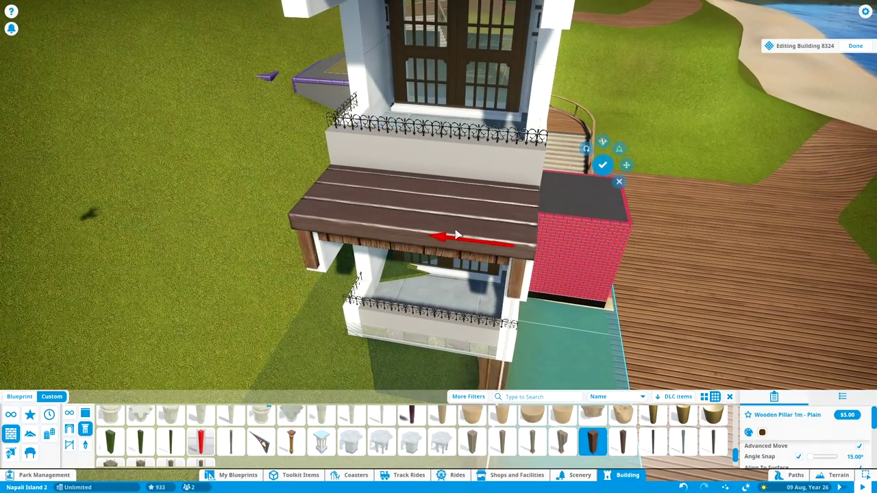
scroll(458, 235, down, 3)
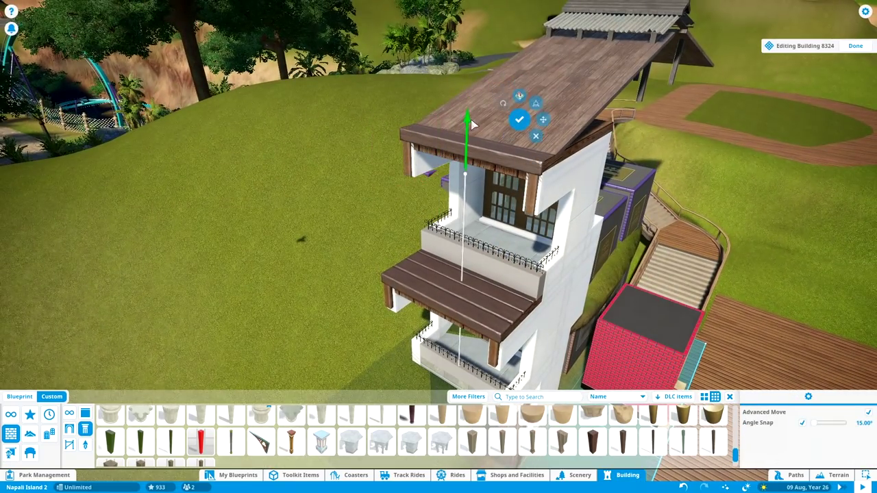
right_click(471, 124)
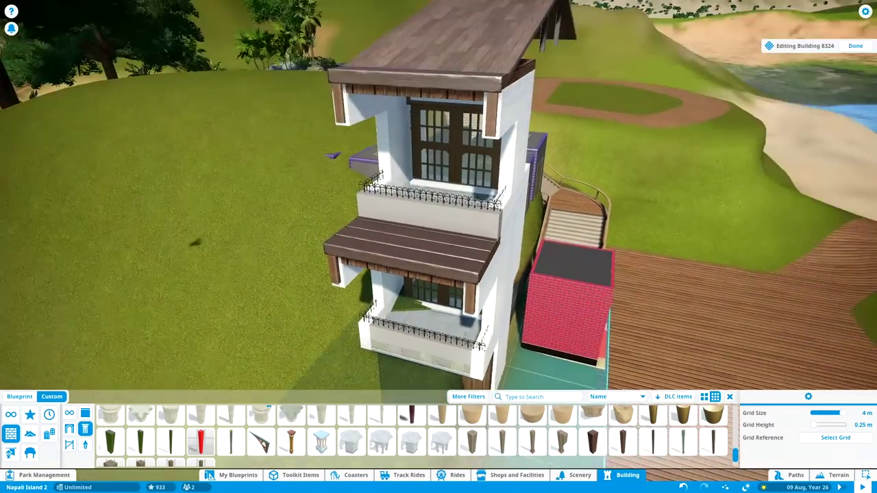
Line the upper balcony's front with Qin Dynasty Pillar Trim 1 Small, recoloured in red and brown tones
scroll(322, 438, down, 3)
click(321, 430)
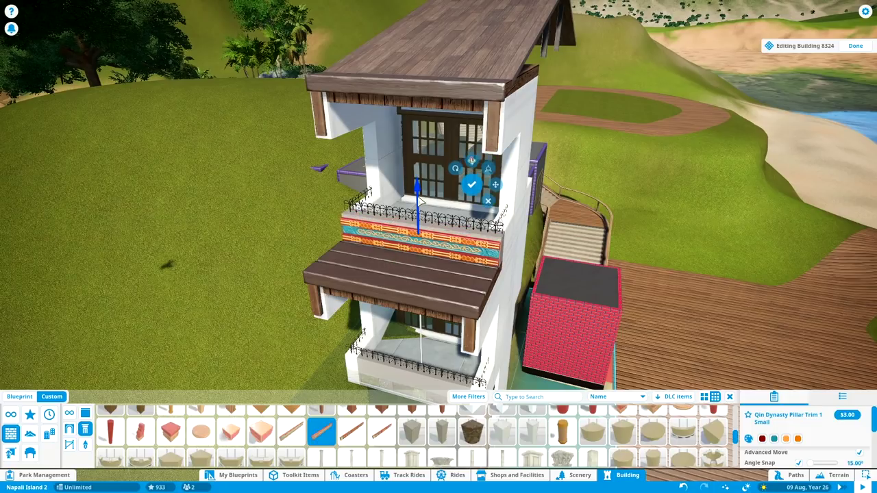
click(785, 438)
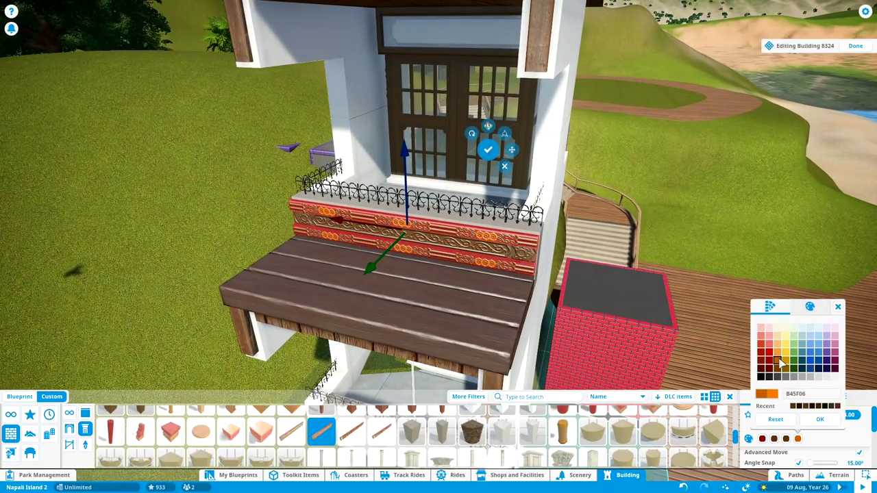
drag(405, 205, 408, 235)
scroll(407, 235, down, 5)
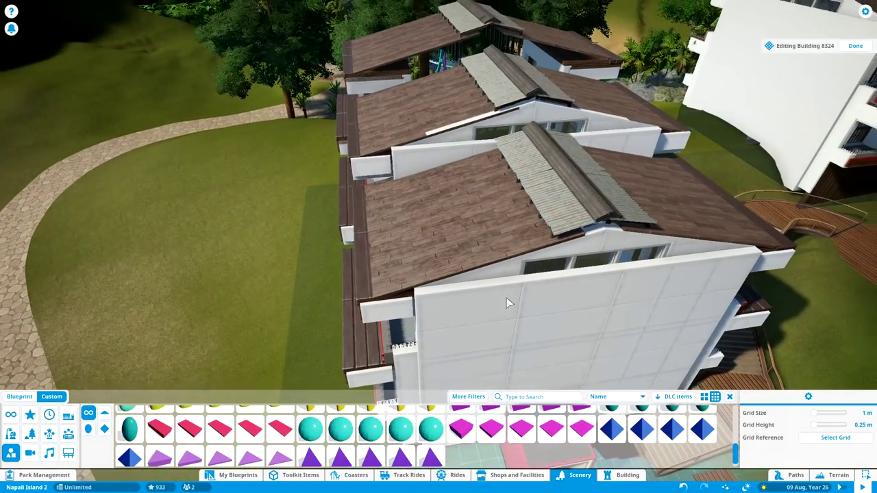
Select the white end wall panels of a finished hotel block and duplicate them onto the end of the waterside block
click(507, 298)
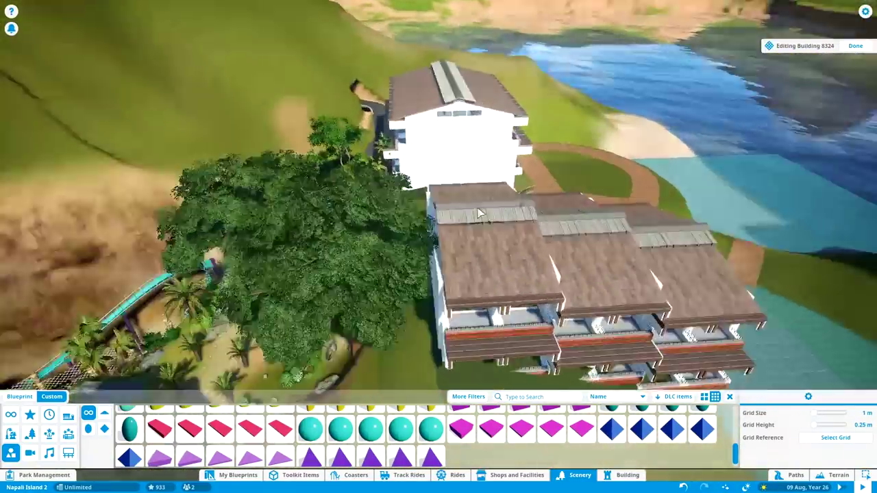
key(w)
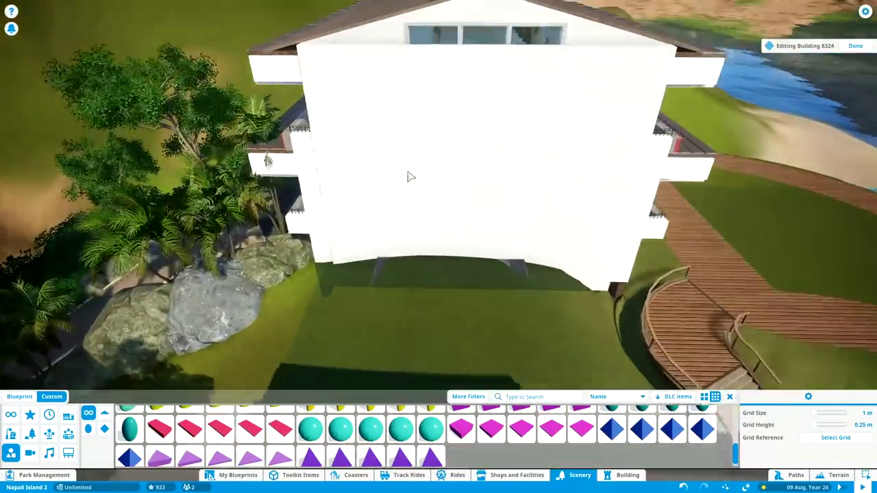
click(615, 217)
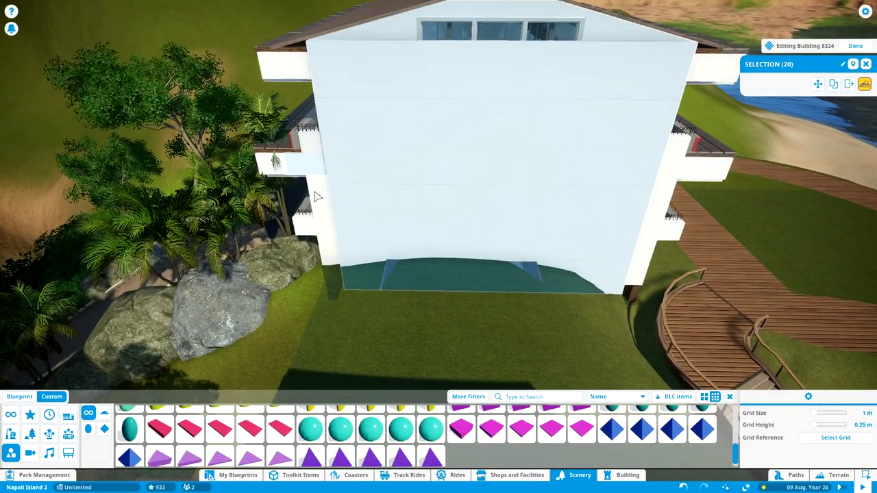
key(d)
key(q)
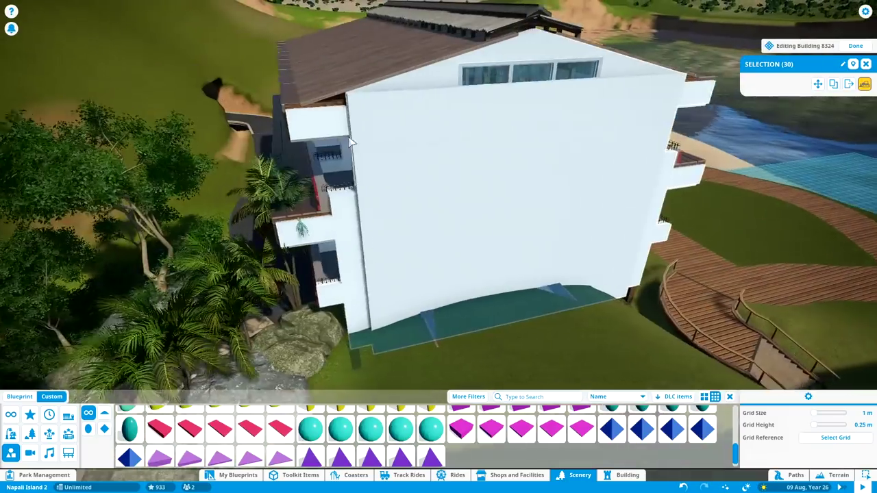
key(q)
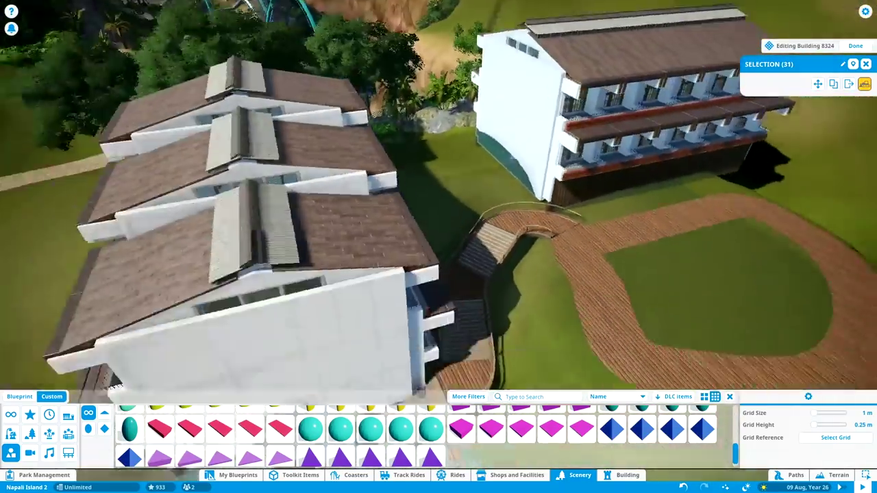
key(q)
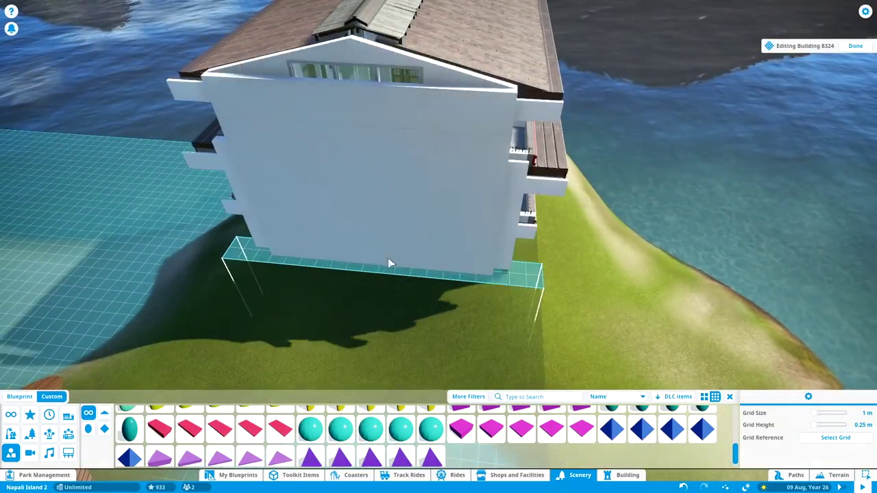
key(q)
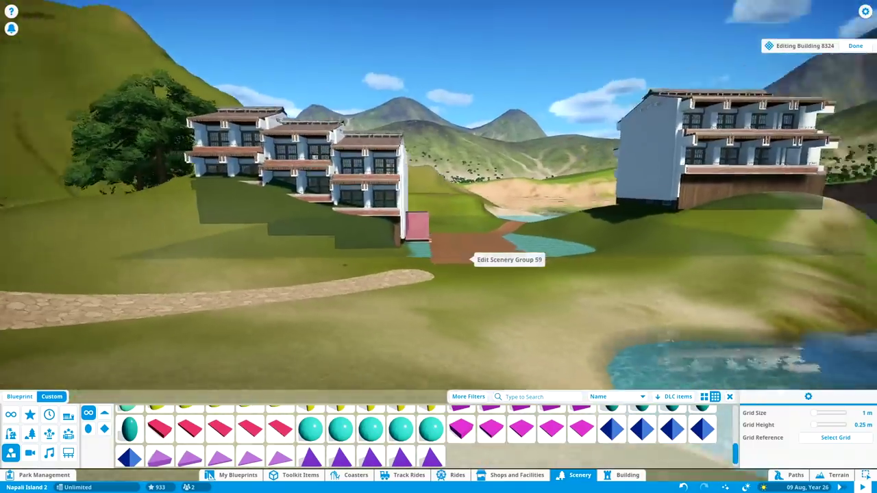
Build a straight elevated walkway of wooden deck pieces from the stepped hotel block across to the waterside block
key(q)
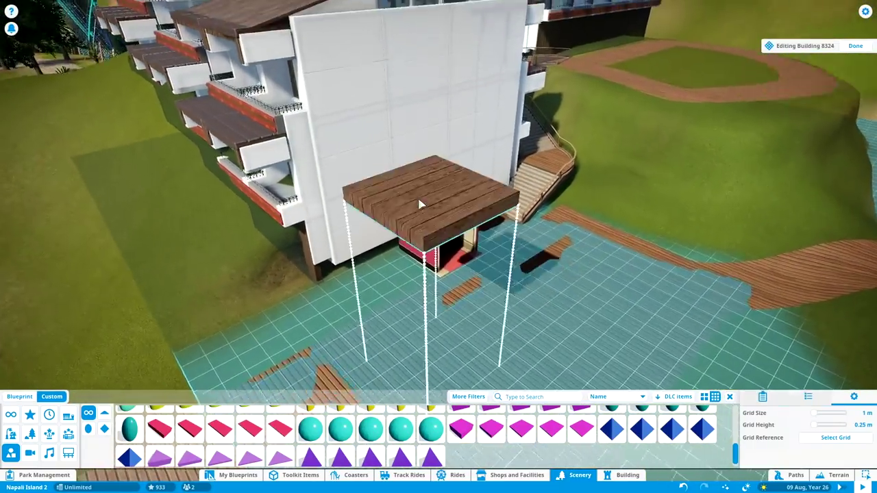
key(q)
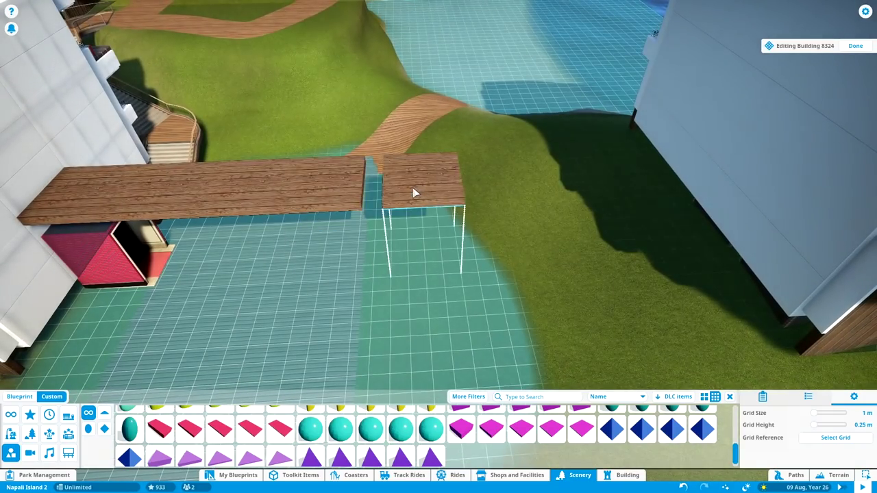
key(q)
key(Escape)
Extend the waterside block's white end wall down to the ground beside the walkway
click(637, 219)
click(500, 270)
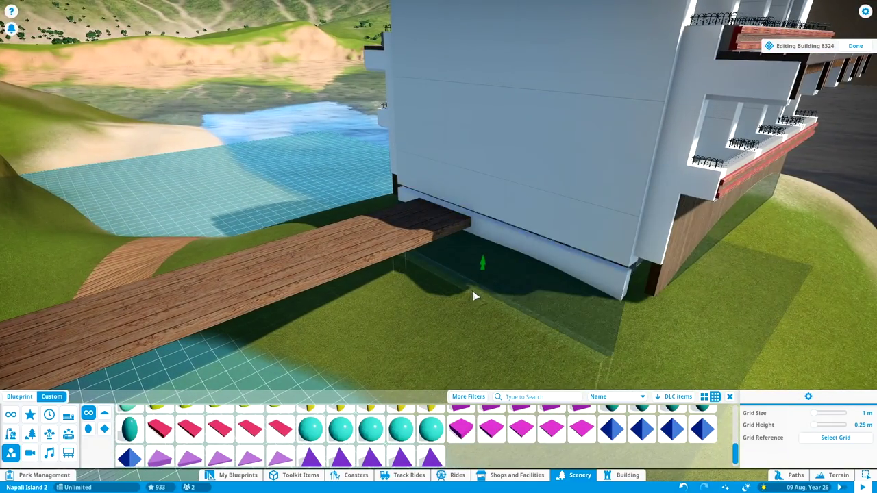
key(q)
click(458, 258)
key(Escape)
key(q)
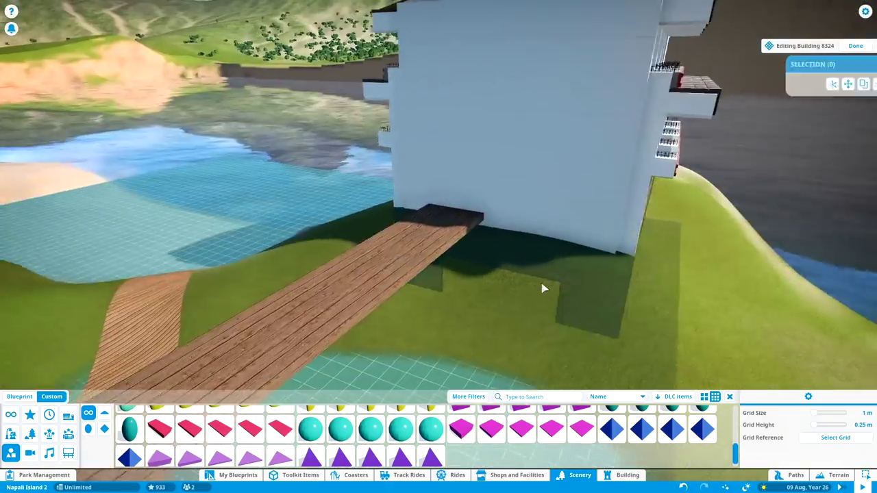
Widen the wooden deck along the stepped block's end wall and place a white front wall beneath its edge
key(q)
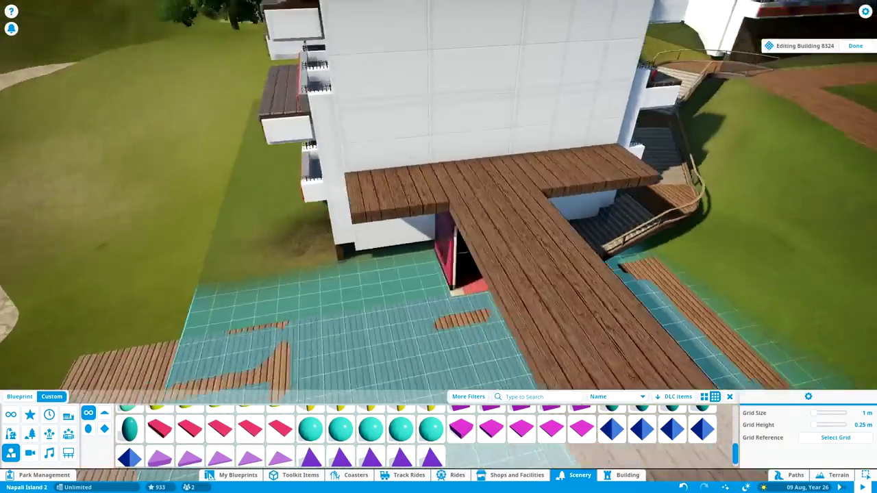
click(661, 226)
key(q)
key(Escape)
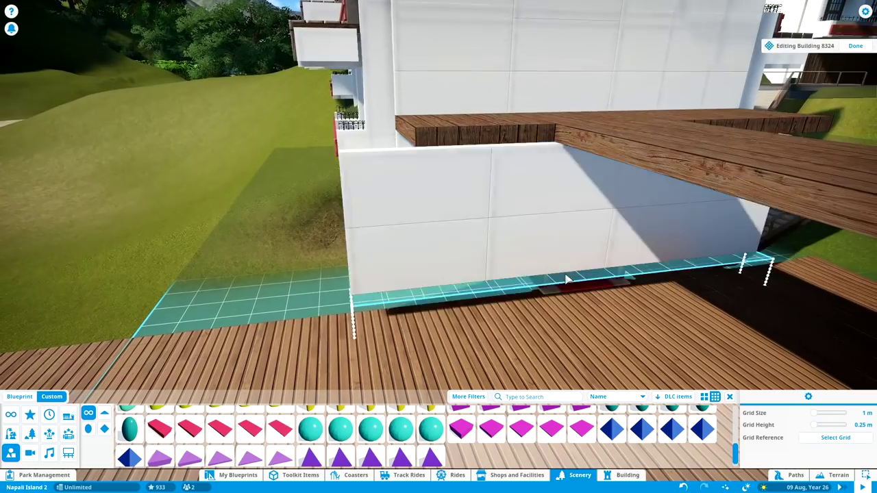
Fit the white wall around the entrance doorway and enclose the space under the deck with white side walls
key(q)
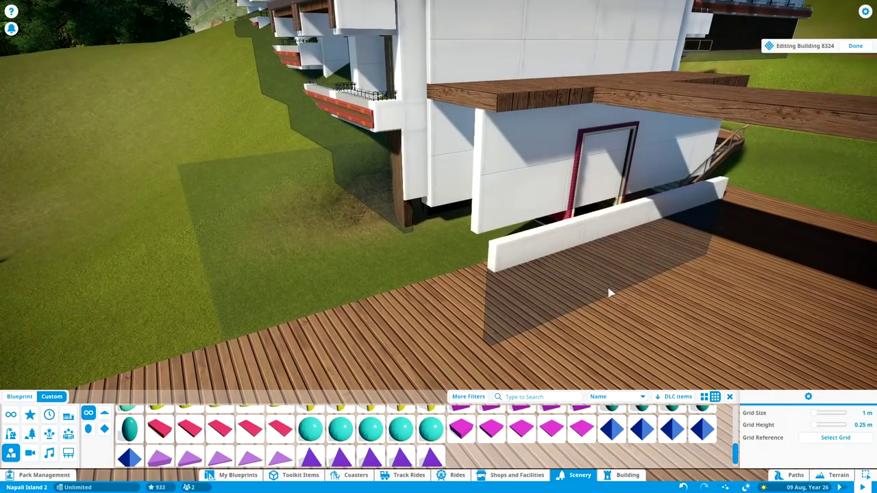
key(Escape)
key(q)
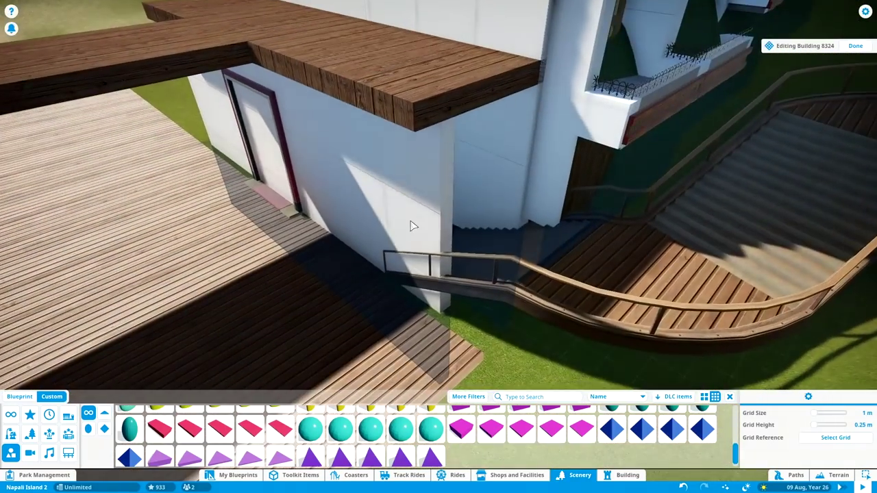
key(Escape)
key(q)
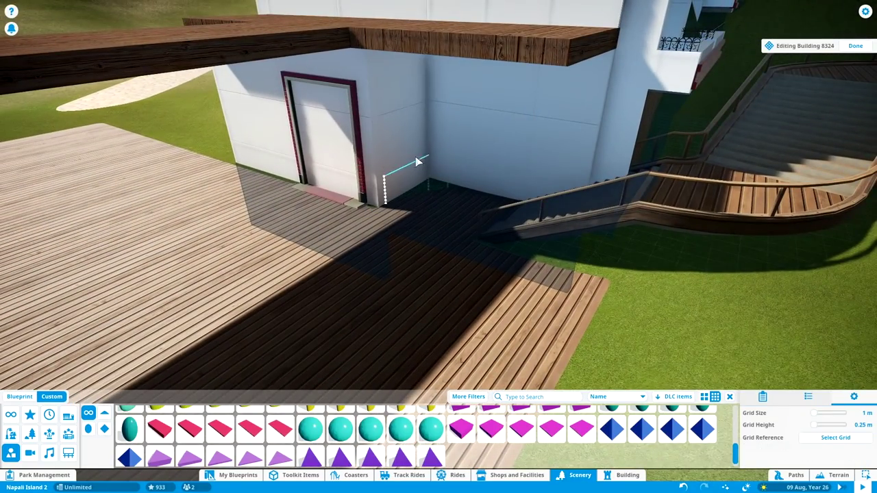
key(q)
click(378, 206)
Fill the space beneath the walkway's far end with a white support wall
key(q)
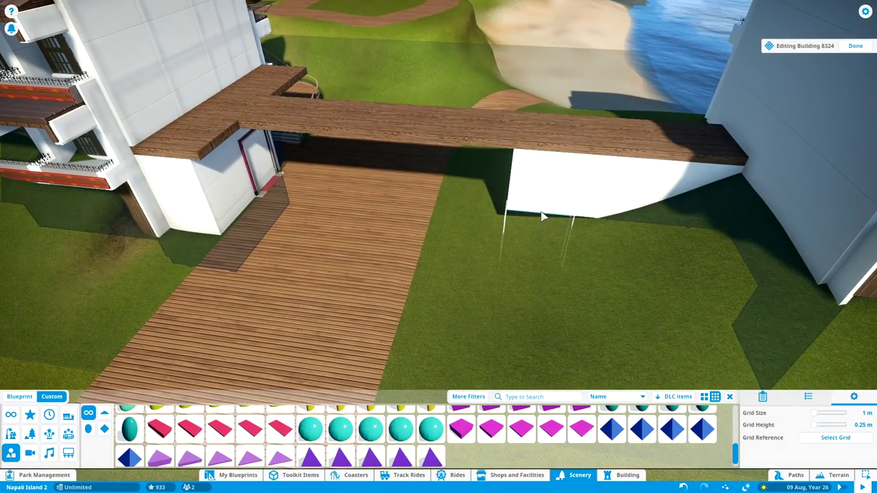
click(541, 216)
scroll(555, 262, down, 5)
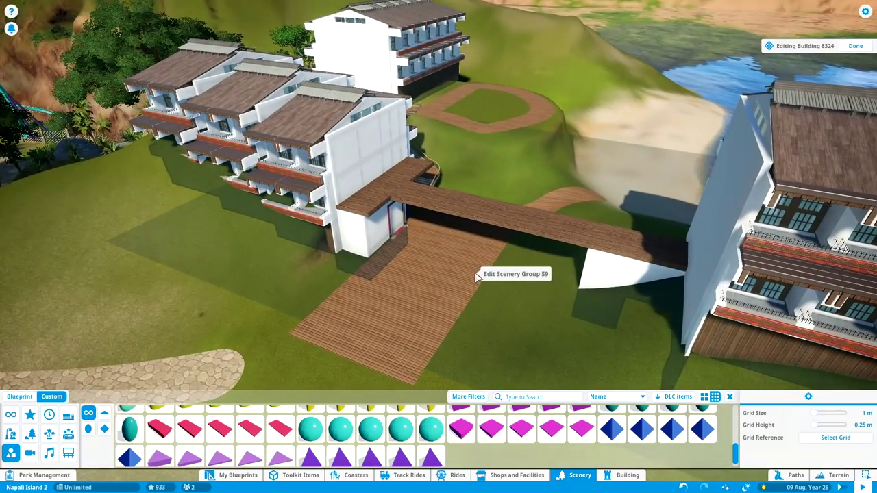
Search the scenery for "barrie" and place a red queue barrier on the wooden deck in front of the hotel entrance
scroll(476, 276, up, 5)
key(q)
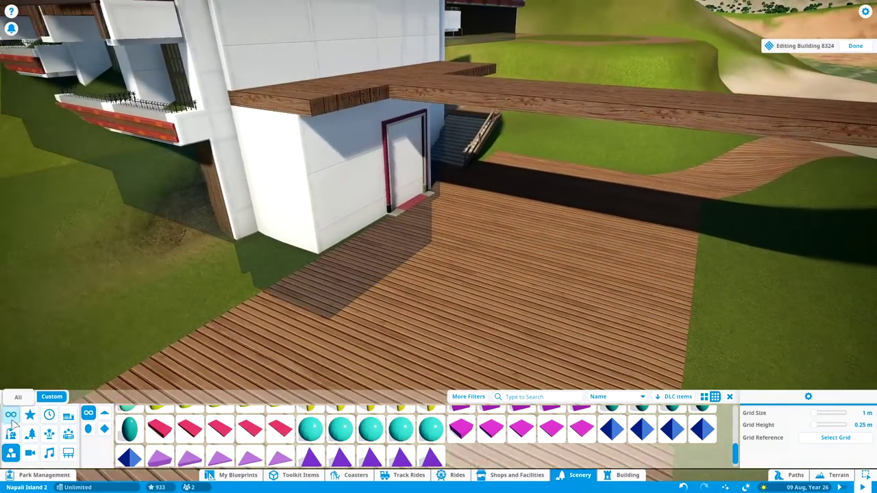
text(barrie)
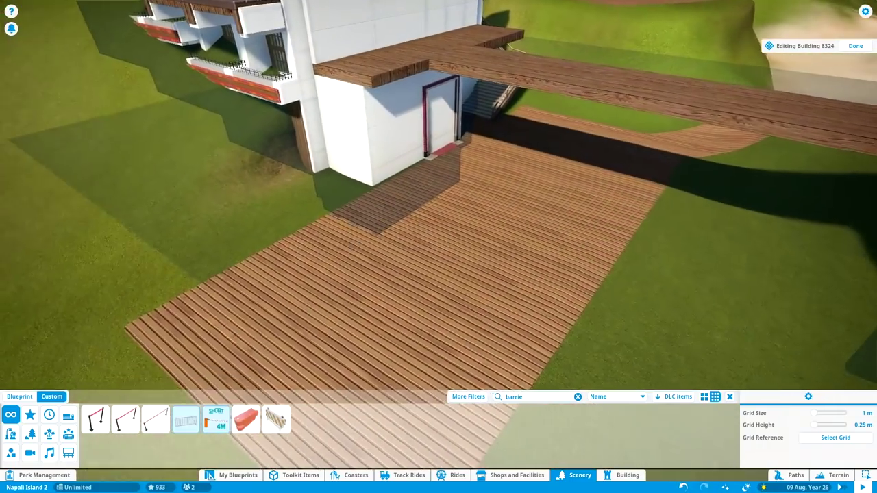
click(125, 419)
click(420, 199)
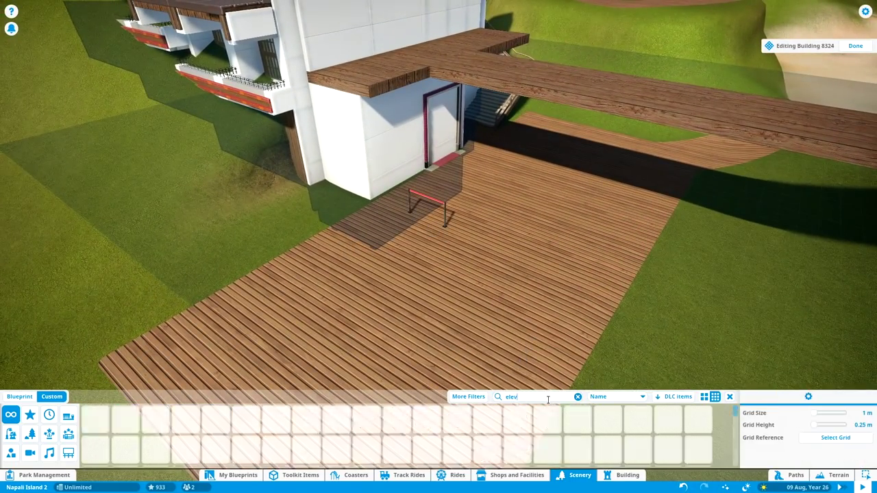
Search the scenery for "elev" and place an Elevator Door in front of the hotel's entrance doorway
triple_click(537, 397)
text(elev)
click(95, 419)
click(338, 237)
scroll(390, 198, up, 4)
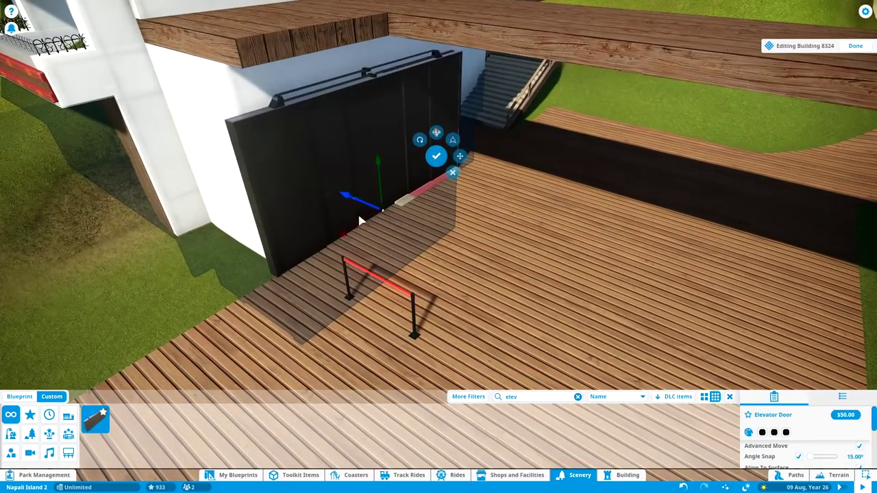
scroll(397, 227, down, 2)
key(Return)
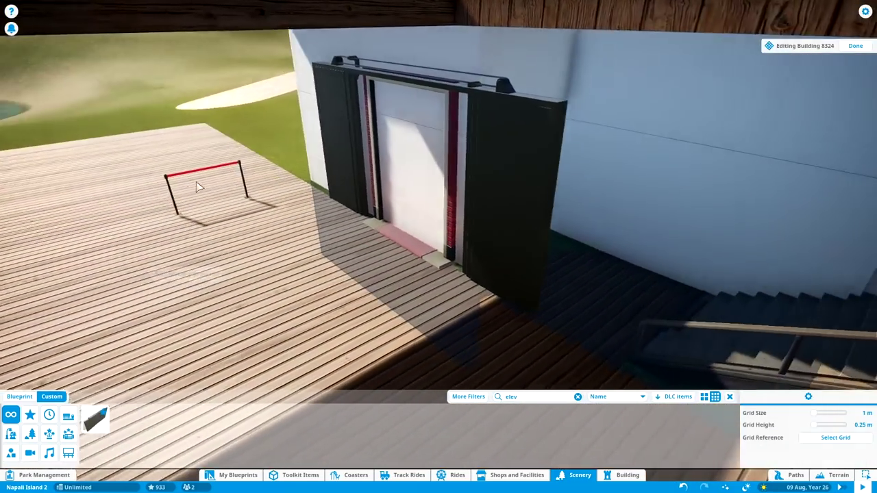
Duplicate the red queue barrier, rotate the copy and stand it beside the elevator door on the staircase side
click(110, 127)
drag(110, 127, 531, 240)
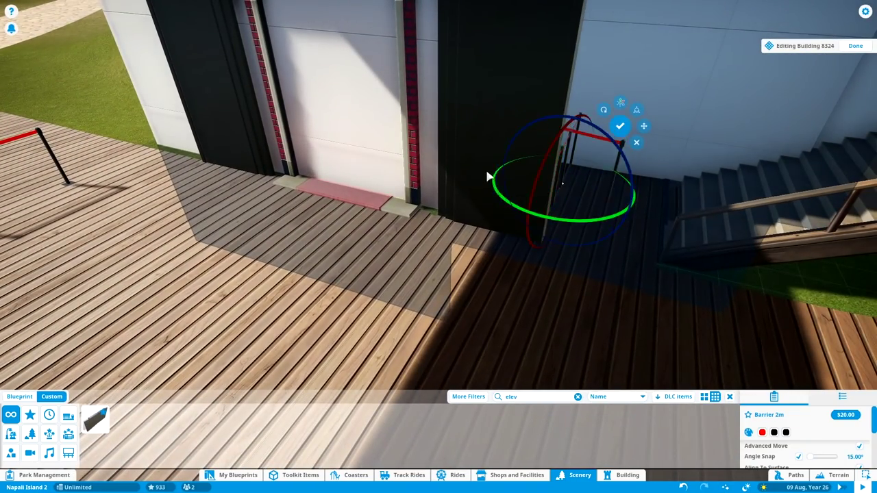
drag(488, 177, 556, 217)
drag(425, 213, 515, 178)
scroll(515, 178, down, 3)
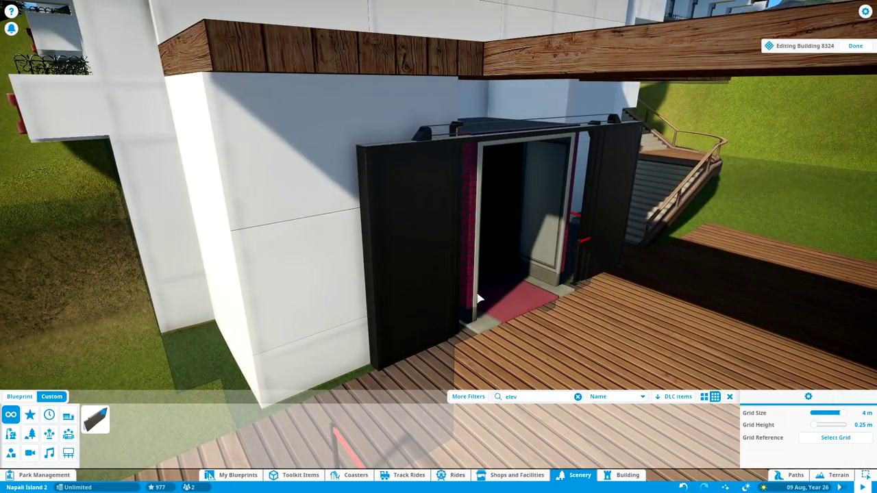
Flank the entrance doorway with a Concrete Column 8m on each side and a Baroque Pillar Middle 1 4m at each column's foot
scroll(454, 304, up, 3)
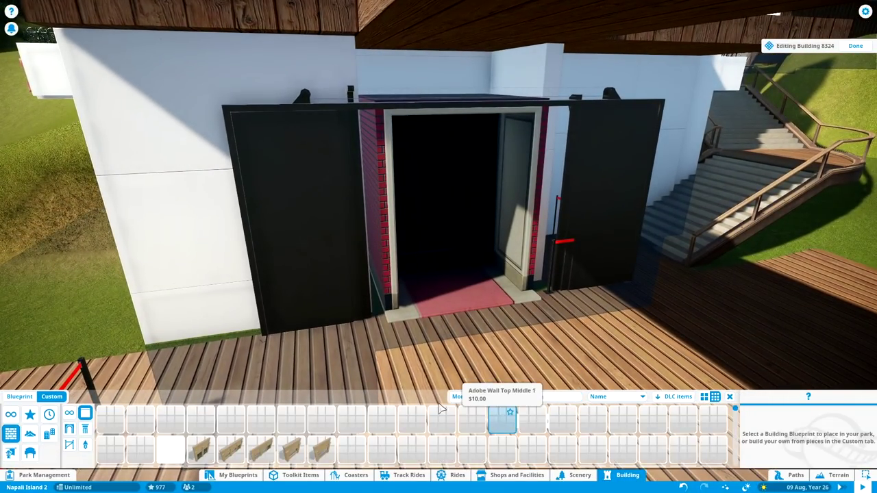
click(406, 350)
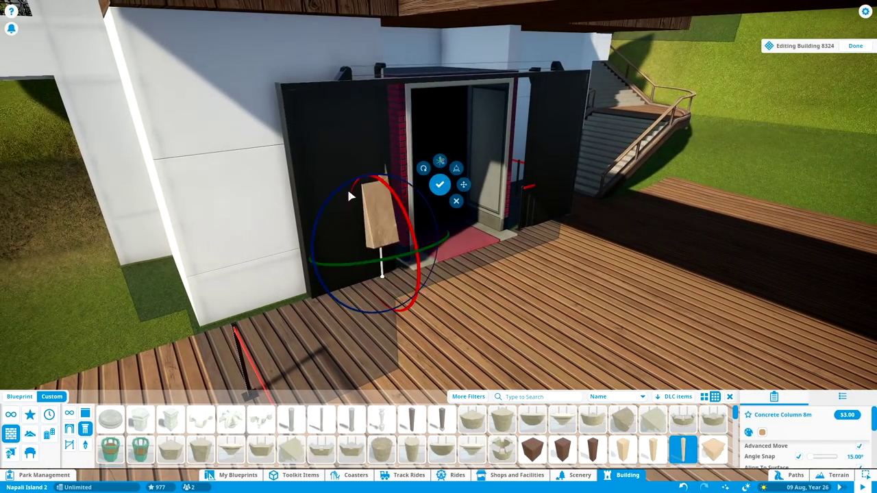
scroll(373, 314, up, 5)
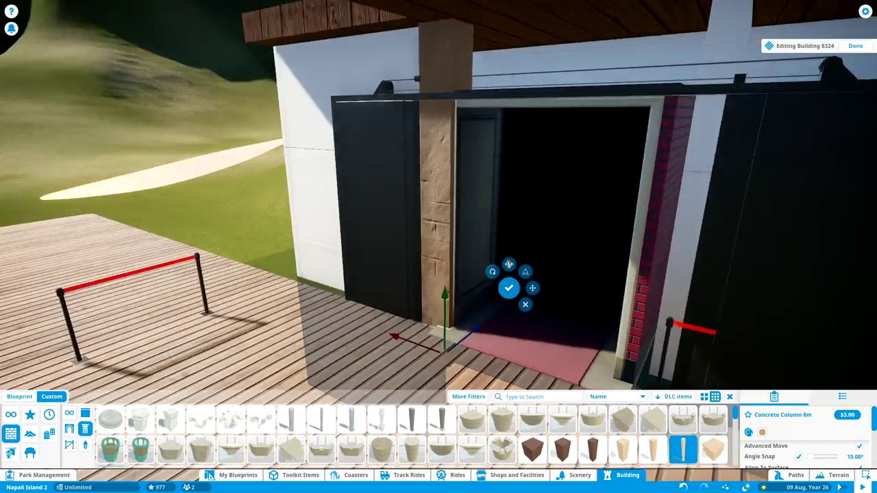
scroll(301, 334, down, 5)
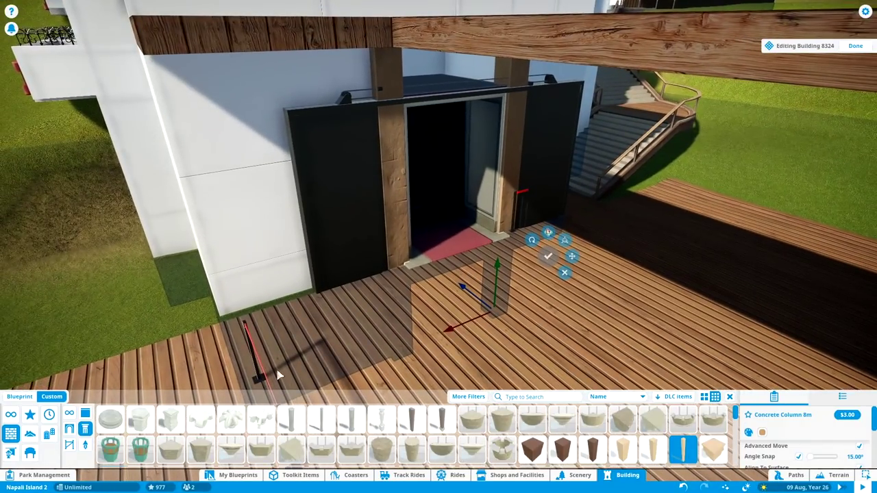
click(292, 419)
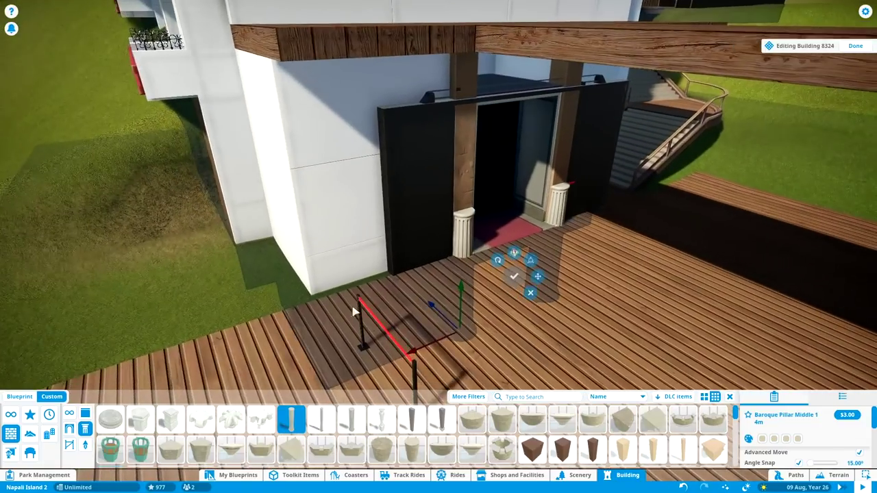
right_click(363, 274)
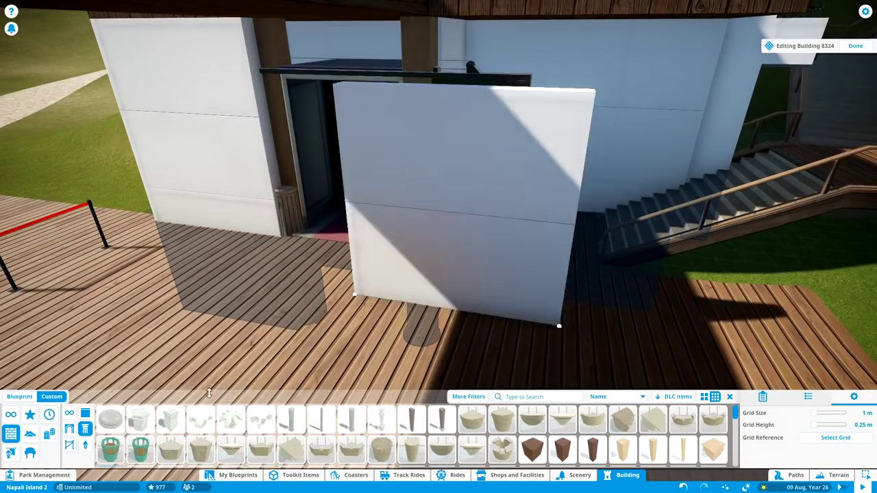
Cover the side panels and track of the elevator door with white wall pieces beside and above the entrance opening
click(85, 413)
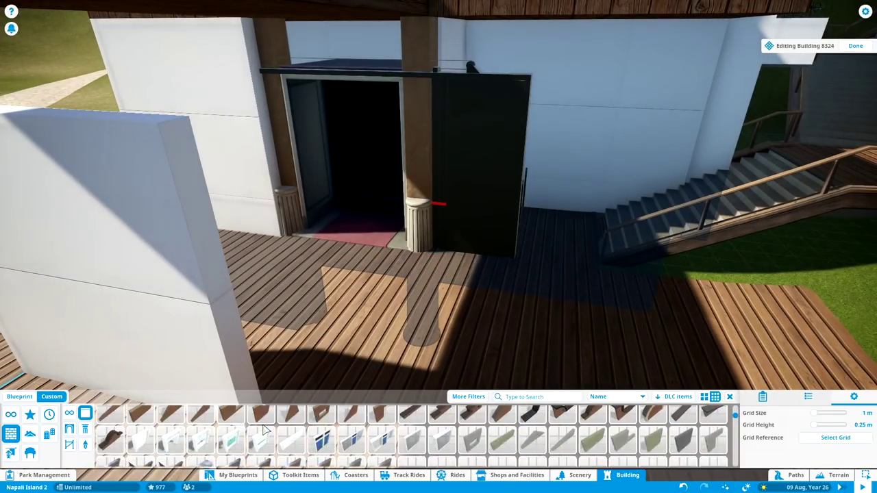
scroll(266, 426, down, 1)
scroll(265, 426, down, 1)
click(200, 435)
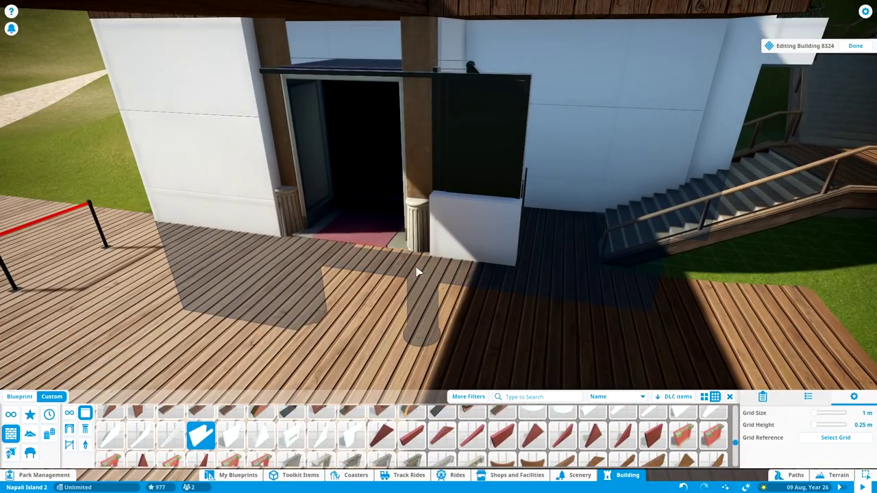
click(352, 435)
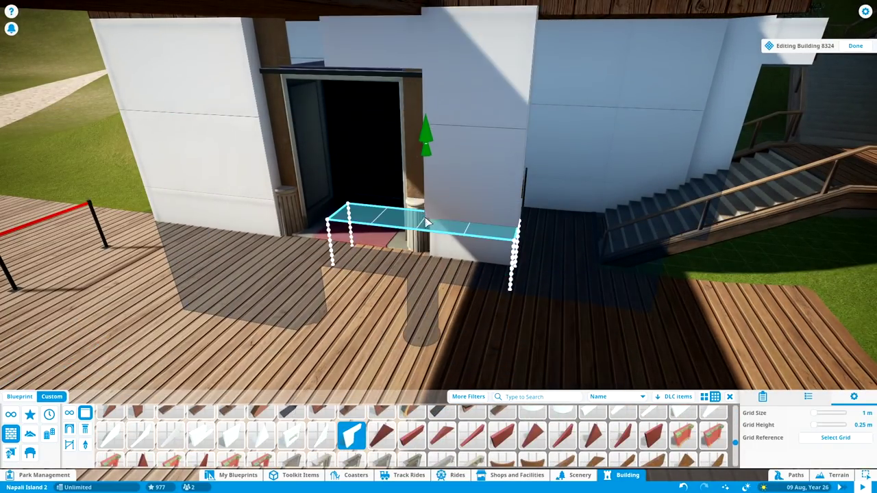
scroll(308, 230, down, 2)
key(q)
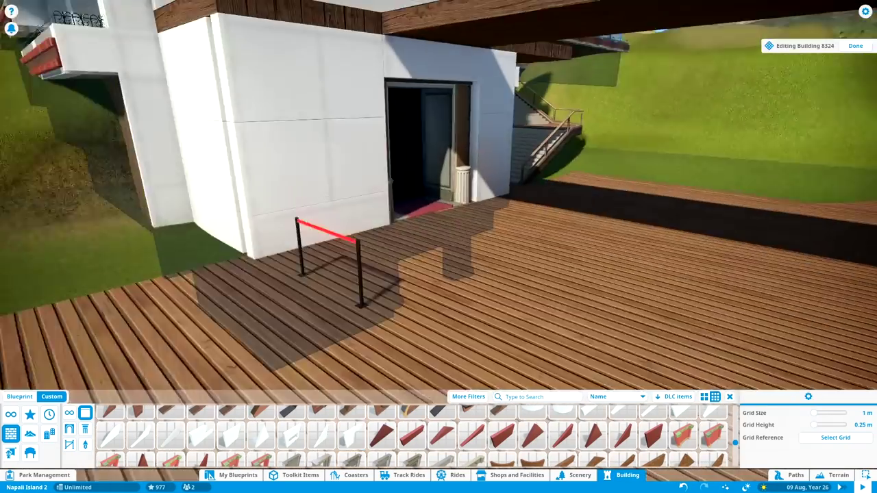
Recolour the elevator door's sliding panels brown
scroll(355, 285, down, 3)
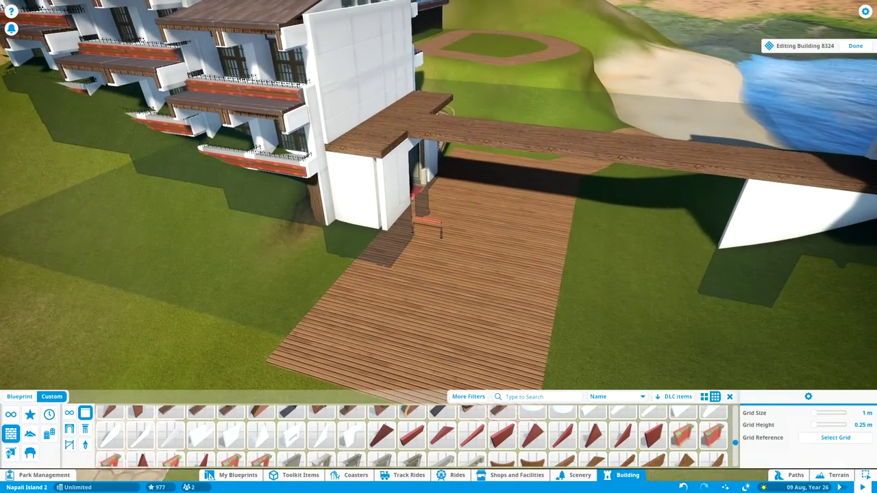
scroll(429, 284, up, 5)
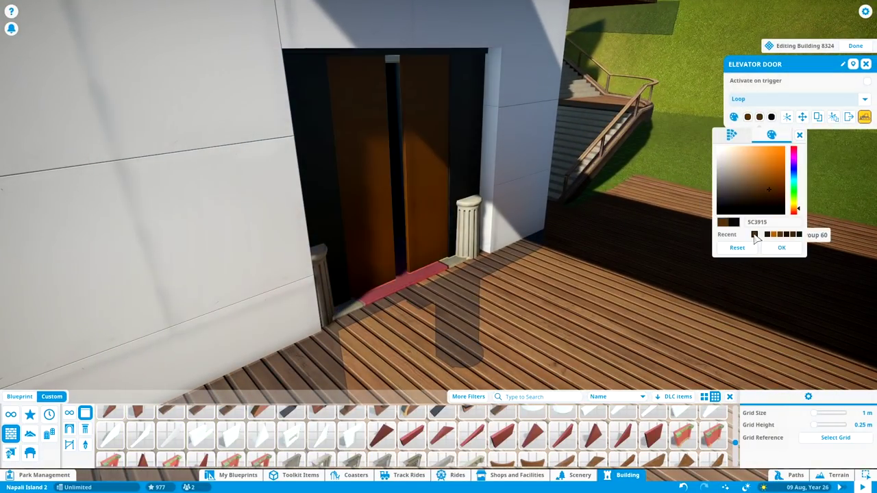
click(755, 235)
scroll(484, 284, down, 1)
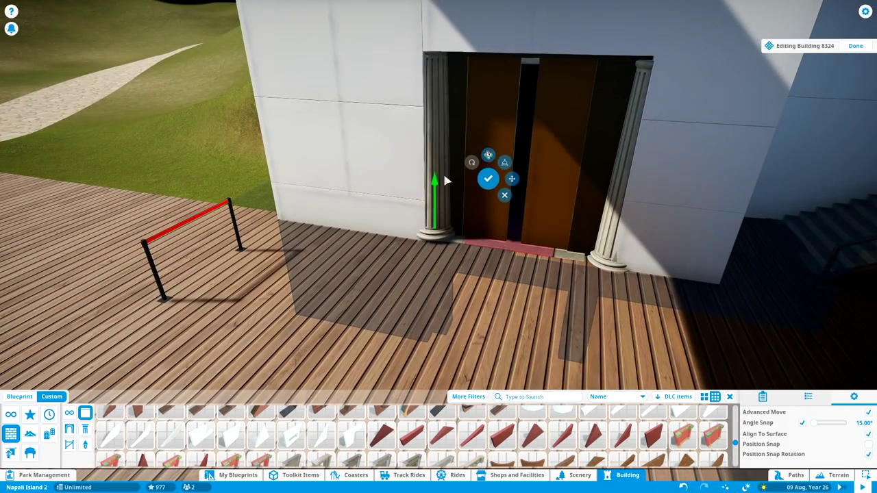
Align the baroque pillars and their bases on both sides of the door and cap them with rotated copies of the base
click(487, 184)
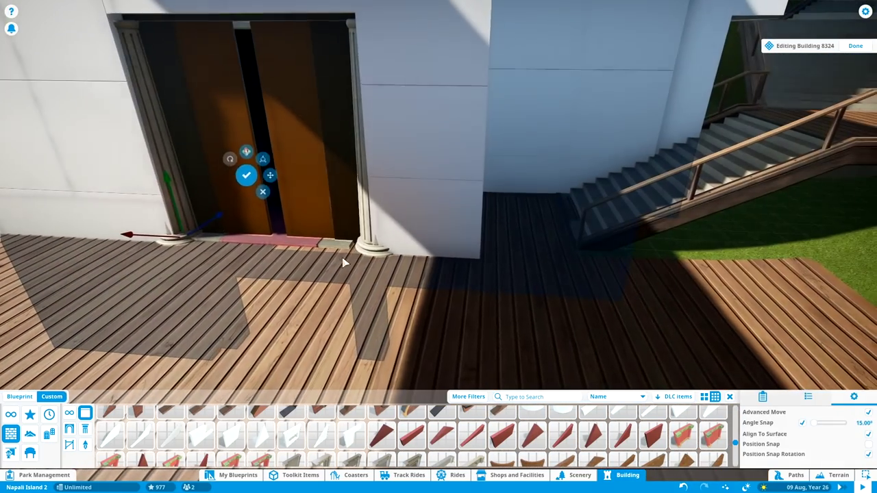
ctrl+click(343, 260)
click(372, 250)
drag(377, 268, 389, 295)
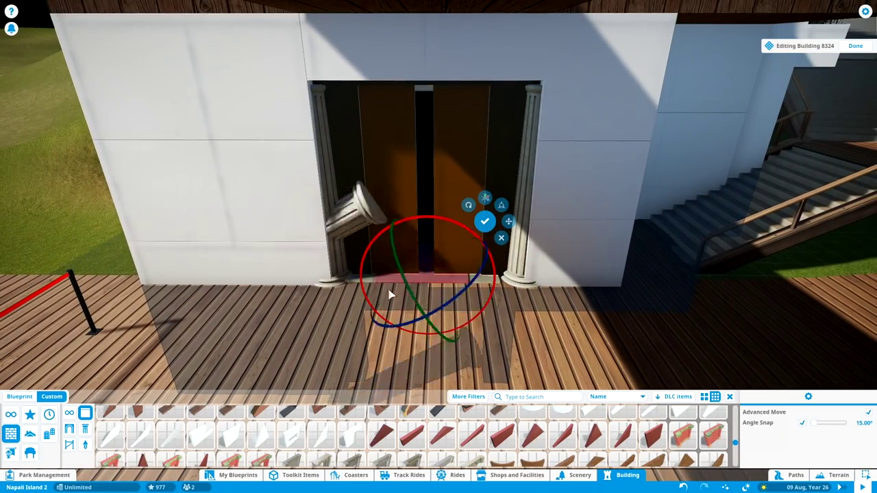
click(504, 121)
scroll(402, 347, down, 3)
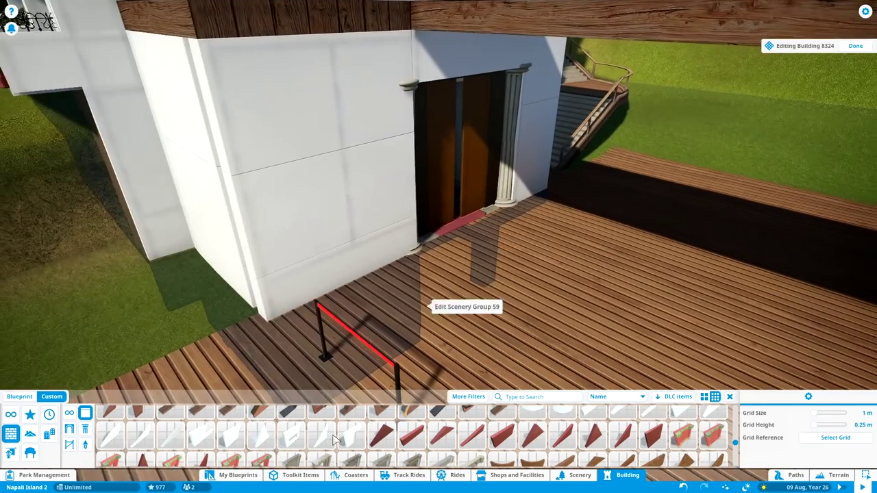
Place two Taisho Roman Display Units end to end beside the white entrance wall and recolour them dark brown
scroll(313, 336, down, 3)
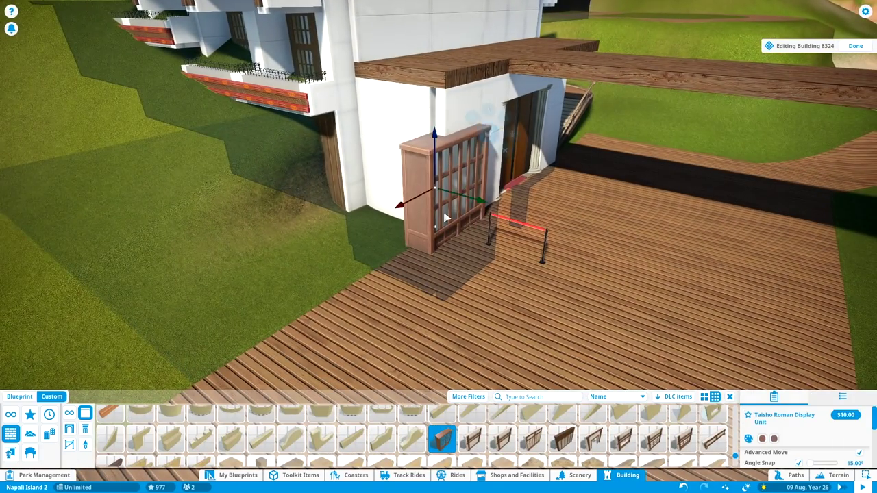
drag(445, 218, 330, 209)
key(q)
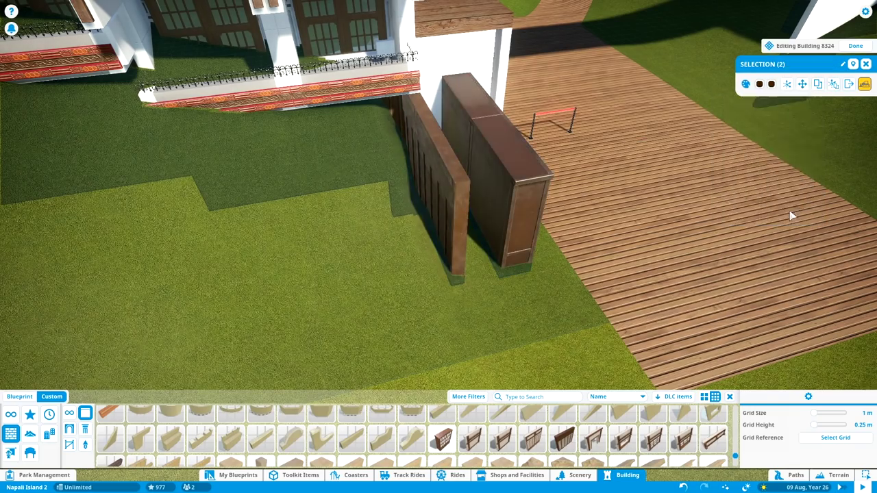
Lay two [AA] Wooden Floor Tile Type A 4m 1 pieces before the display units and line their front edge with a low wooden counter
scroll(792, 216, down, 5)
click(470, 258)
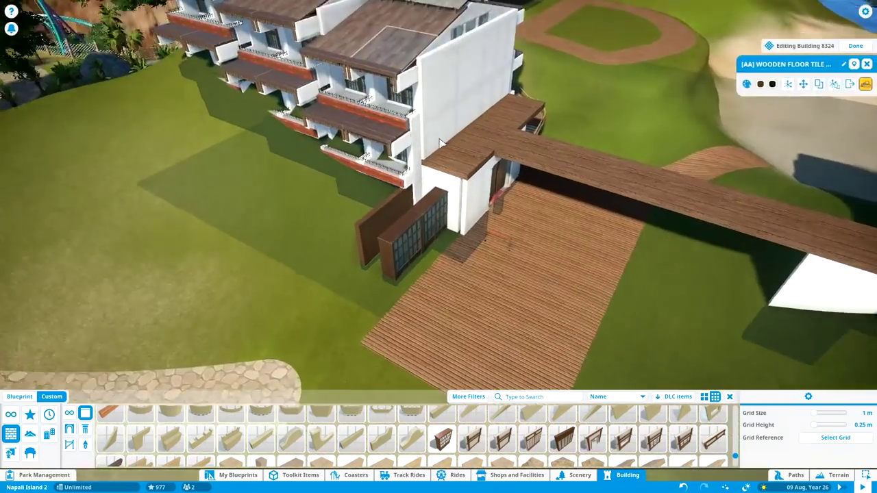
scroll(431, 199, up, 3)
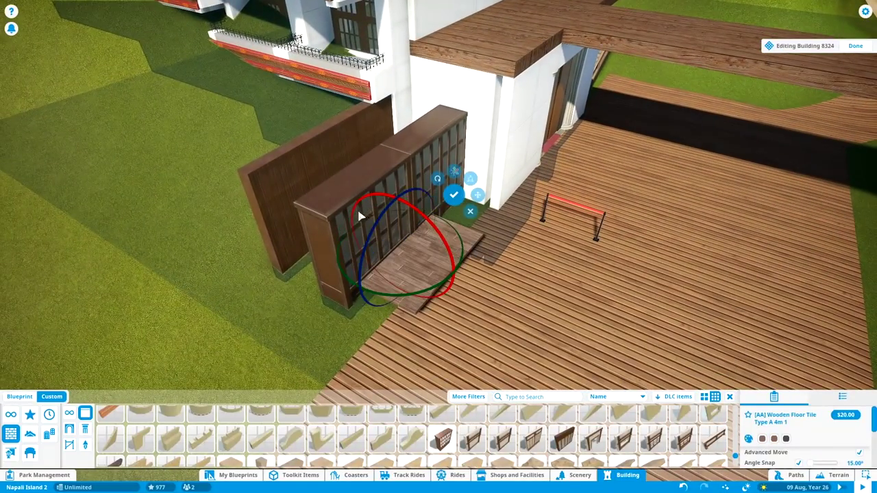
scroll(359, 216, up, 3)
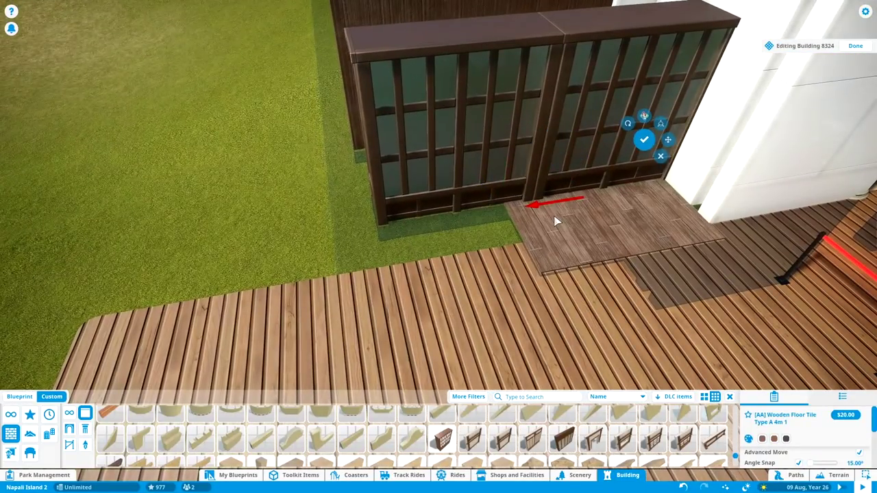
scroll(521, 309, down, 5)
scroll(446, 231, up, 3)
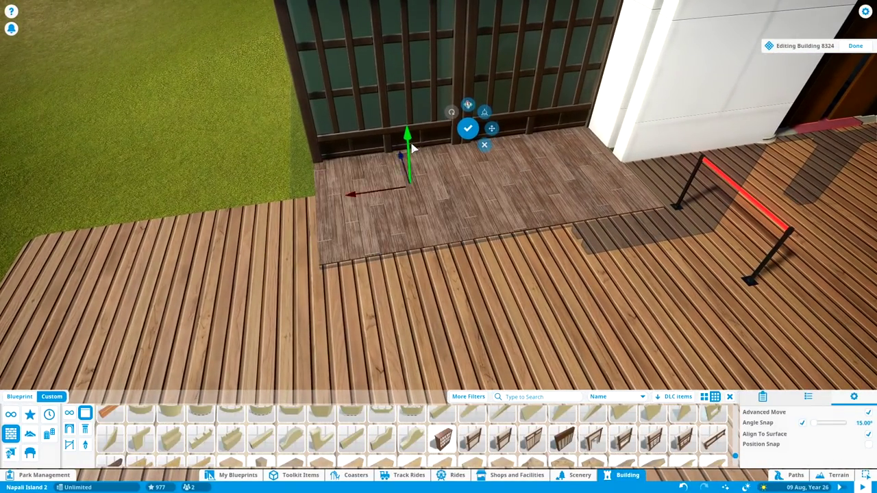
scroll(644, 179, down, 3)
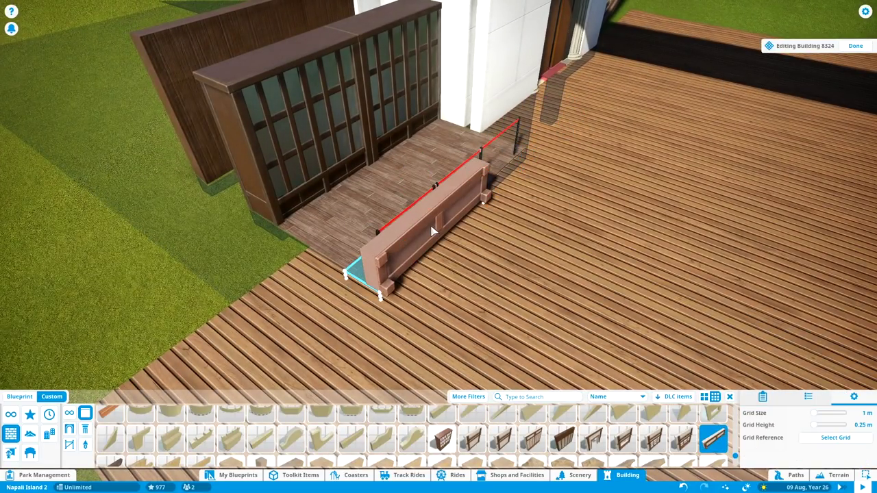
scroll(491, 171, up, 2)
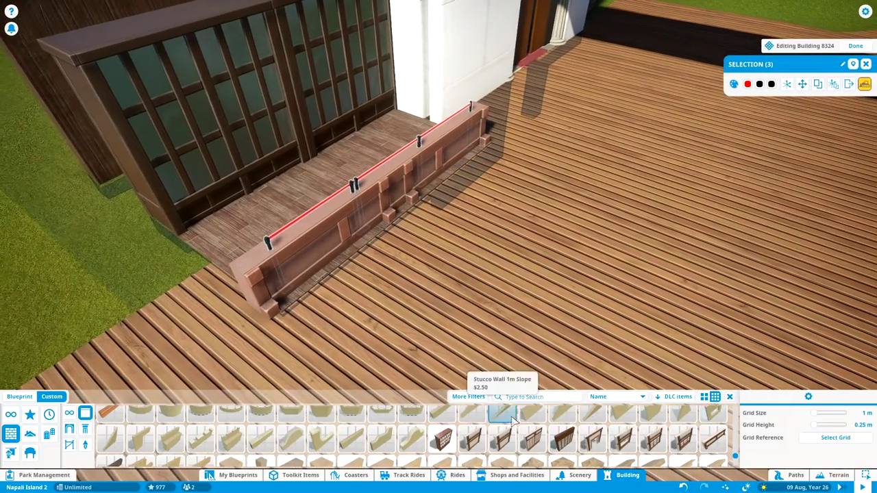
Frame the space above the counter with solid wall beams and recolour the beams and counter brown, using 5F3B15 for the counter's trim
click(110, 446)
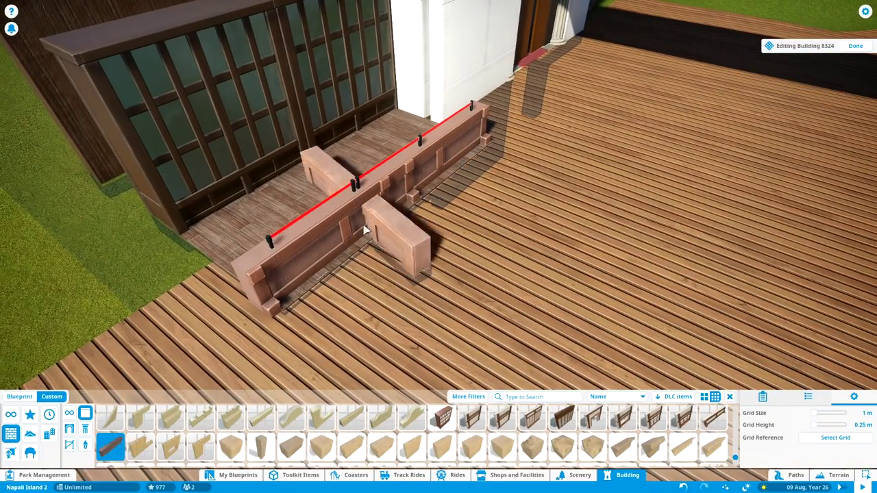
scroll(428, 181, down, 3)
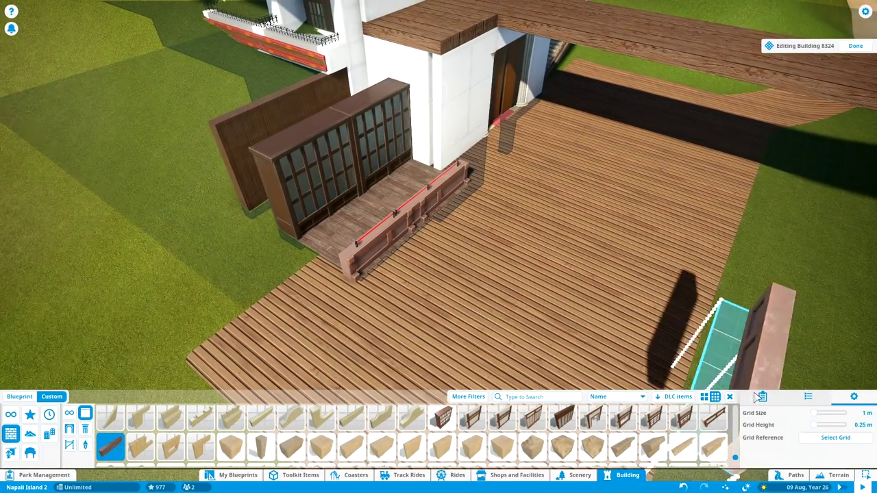
click(376, 171)
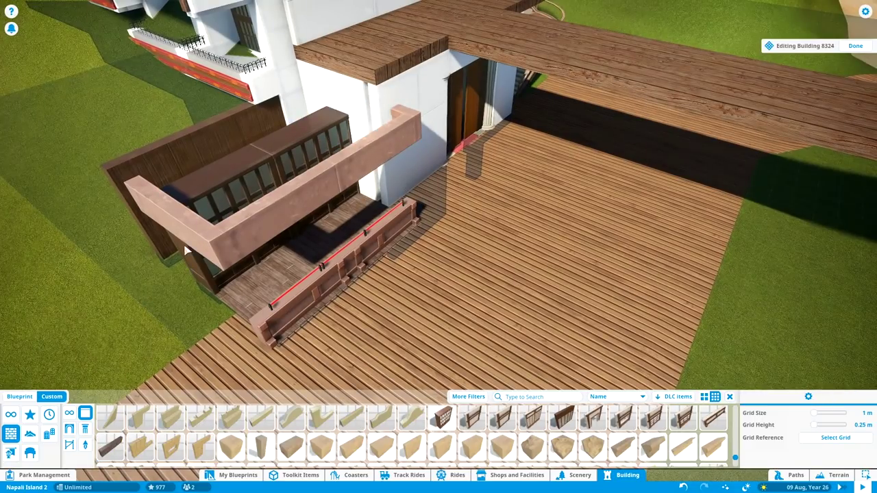
click(455, 185)
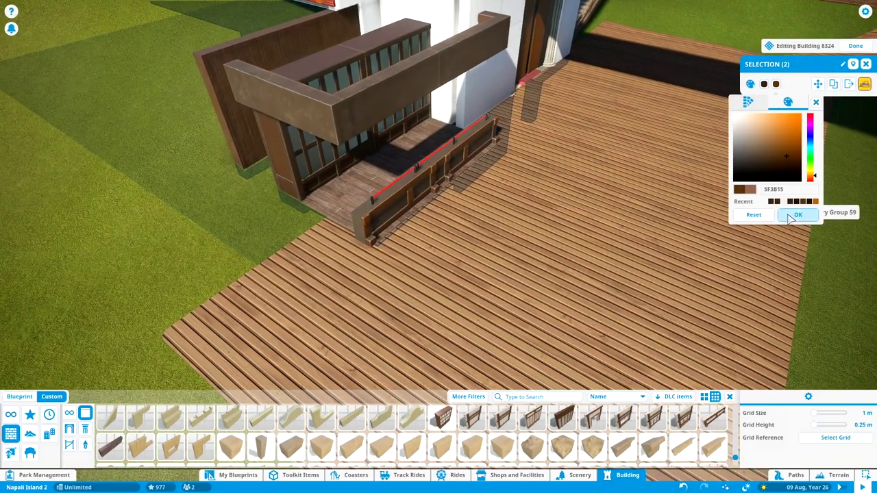
click(789, 216)
Line the top of the reception counter with Victorian Wall Panels and back the row with copies turned to face inward
click(171, 452)
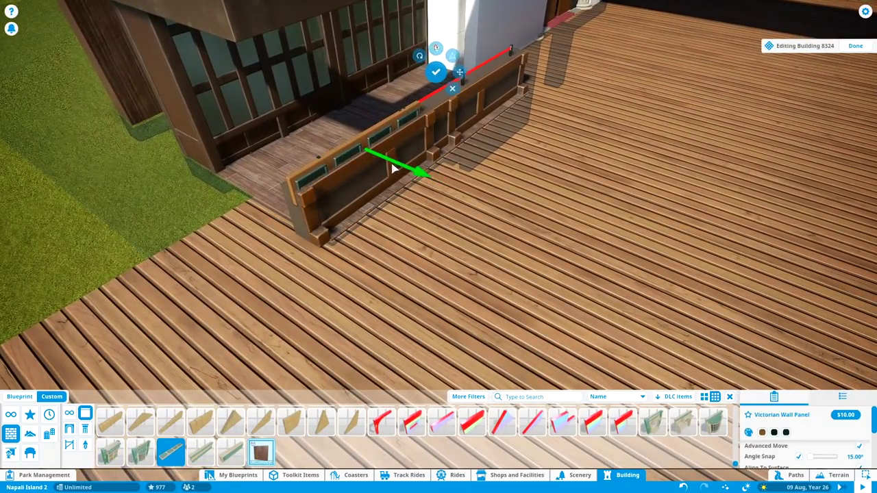
key(e)
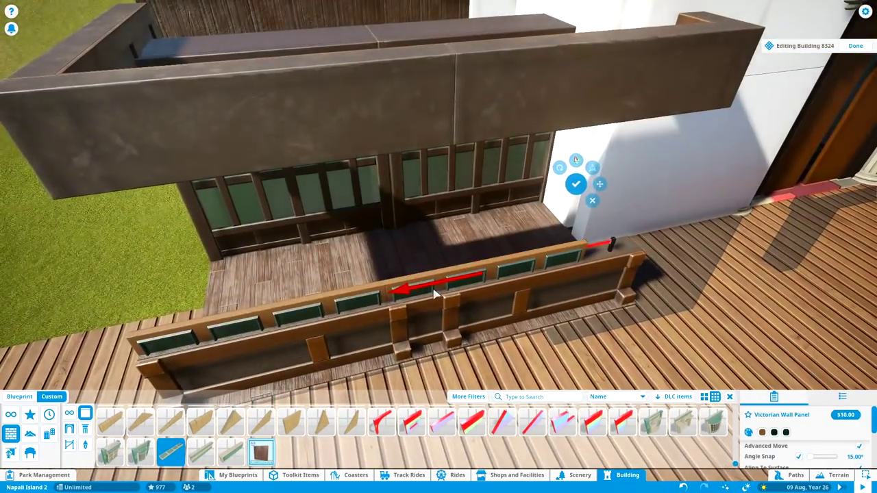
key(e)
key(Escape)
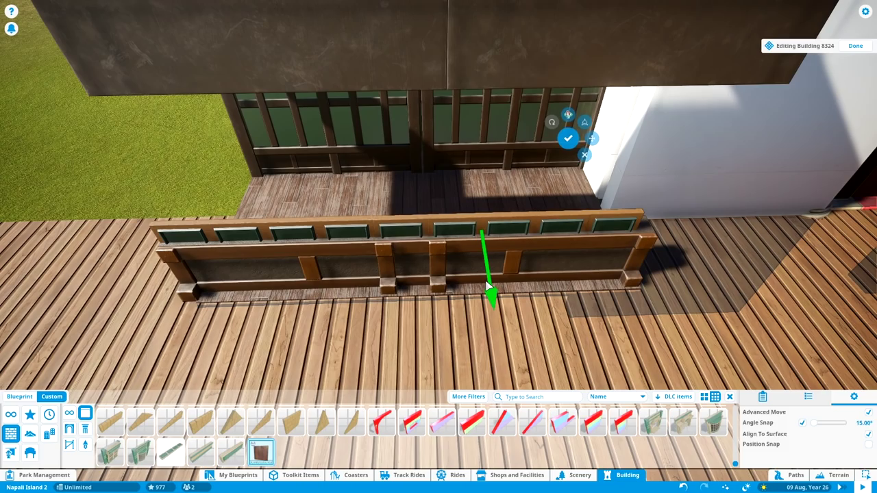
key(z)
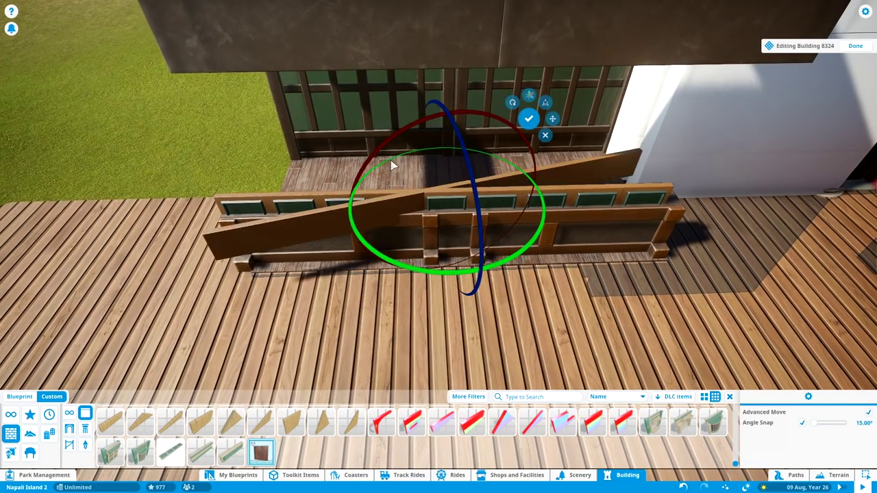
key(e)
key(Return)
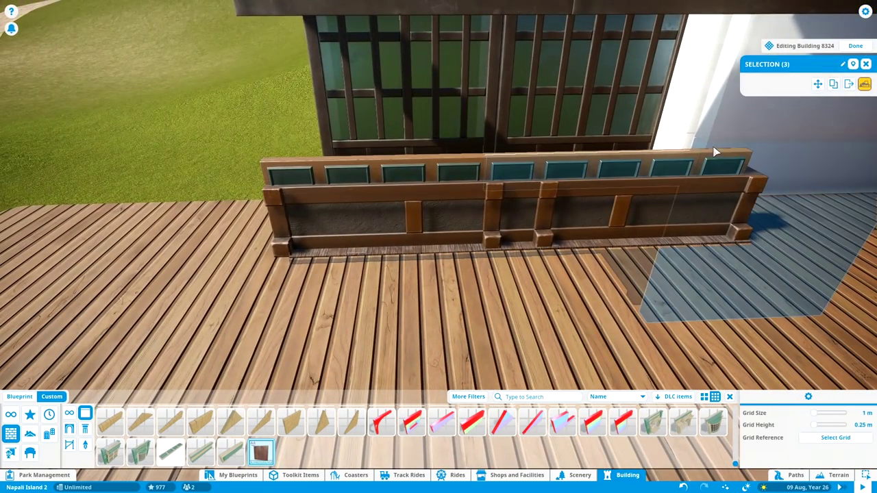
Align the panel row on the counter and cap it with Victorian Wall Panels laid flat as the countertop
scroll(467, 178, down, 3)
key(z)
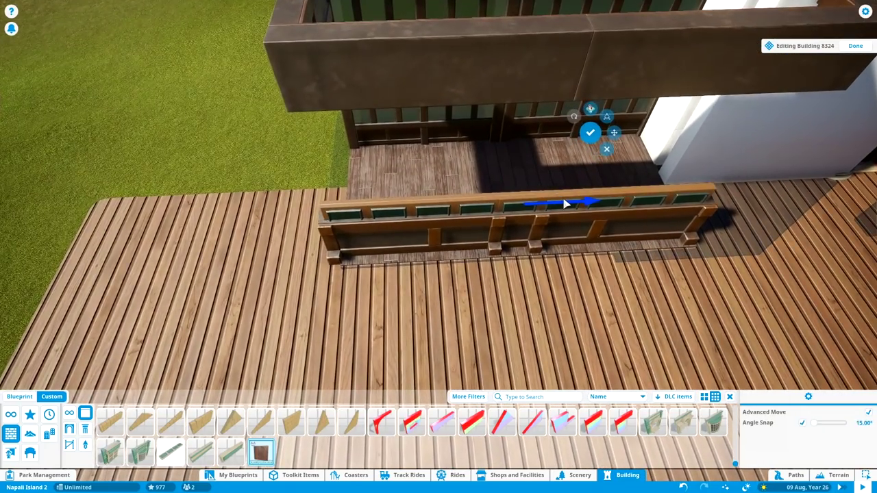
key(Return)
scroll(445, 222, up, 3)
key(z)
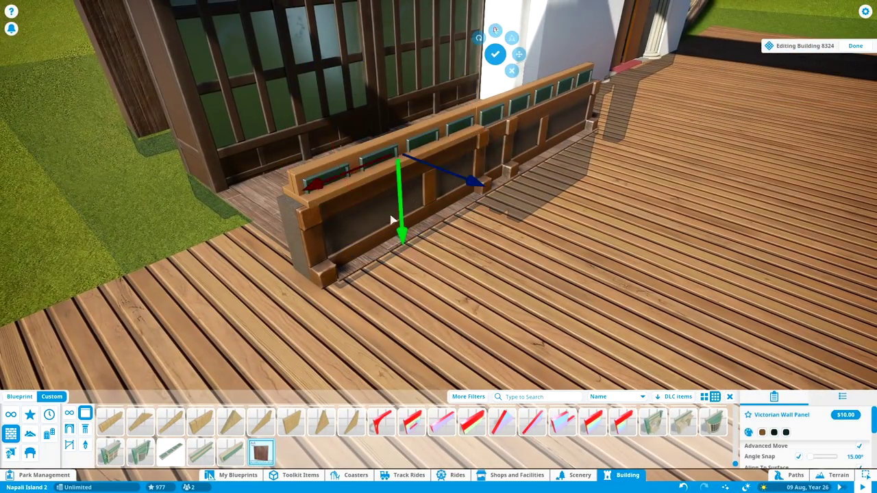
key(e)
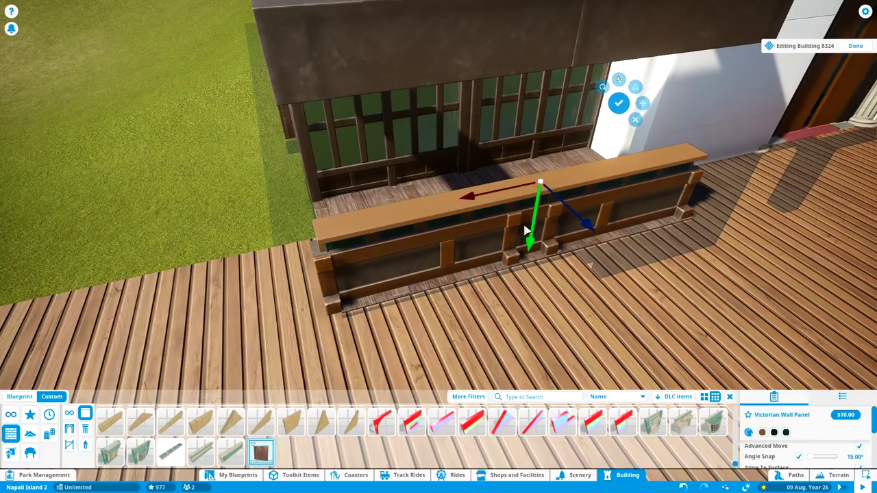
key(Return)
scroll(479, 254, down, 3)
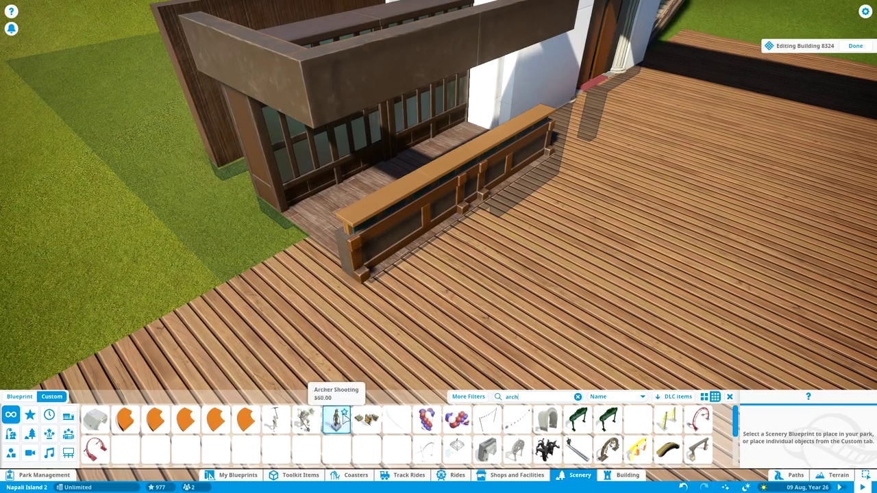
Stand the Archer Shooting figure behind the end of the counter and place two Cash Registers on the countertop
key(e)
key(Return)
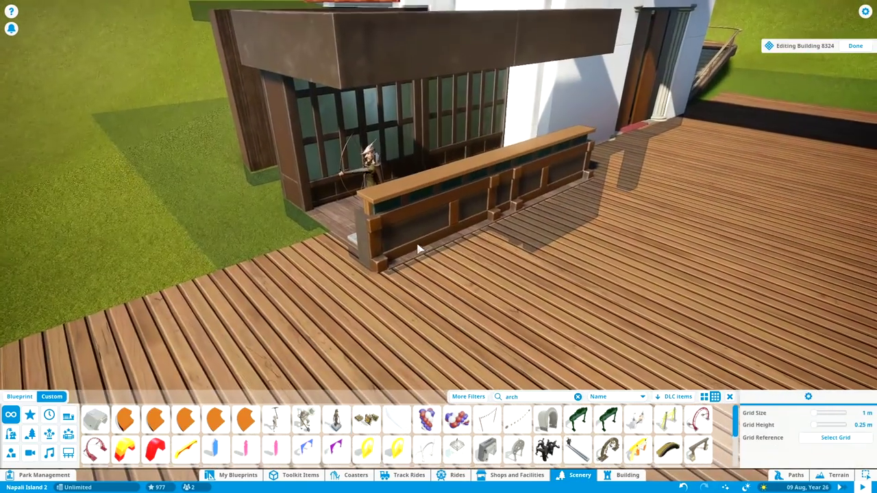
click(347, 237)
key(e)
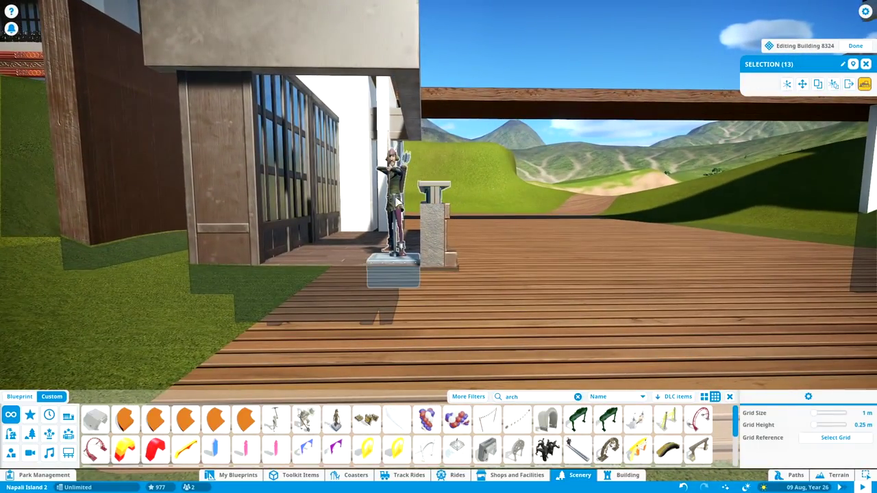
click(404, 200)
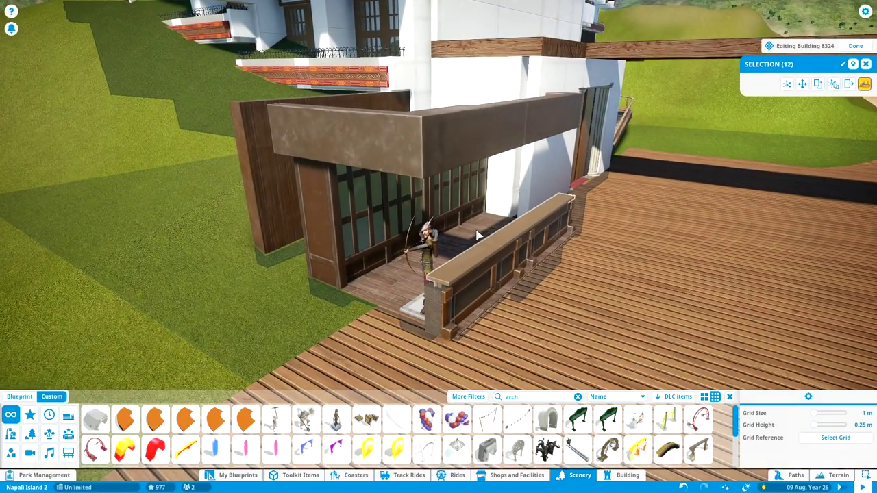
click(95, 419)
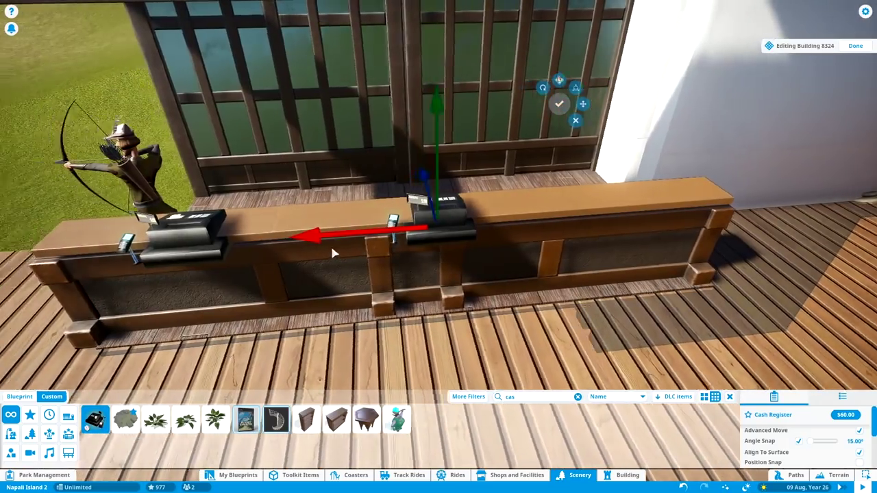
click(410, 270)
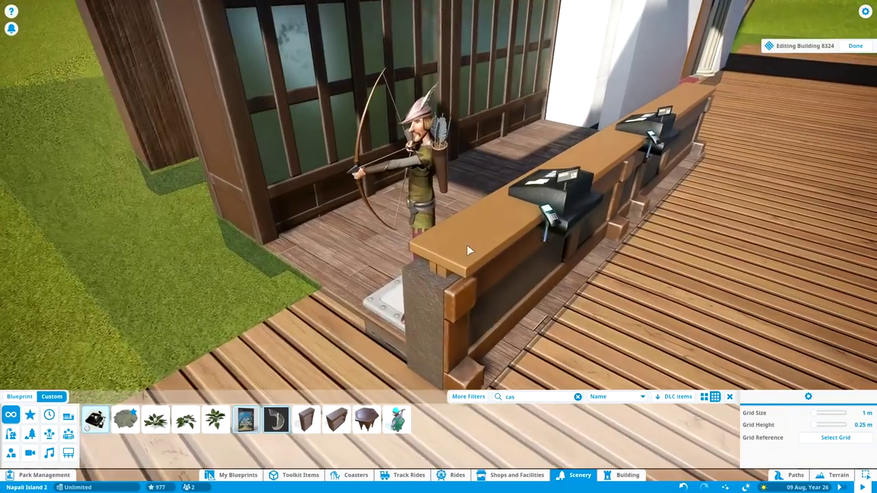
Widen the countertop with duplicated Victorian Wall Panels and face the counter's upper front with upright copies
click(466, 245)
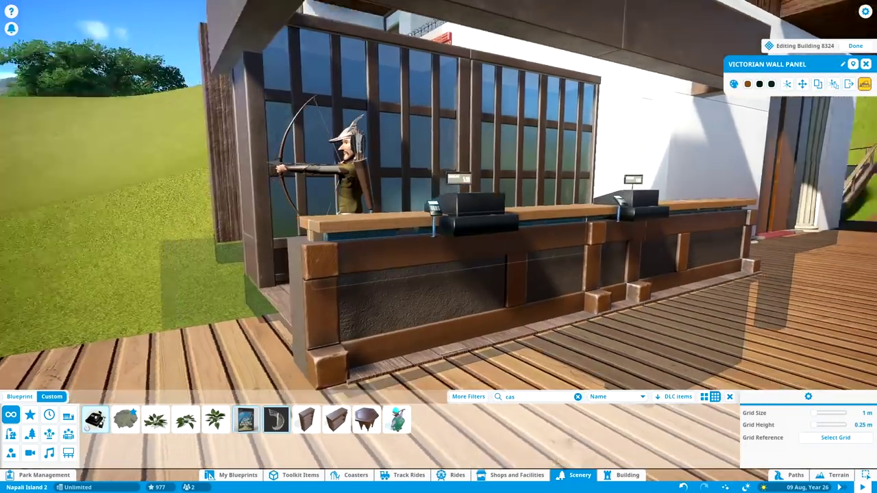
click(439, 251)
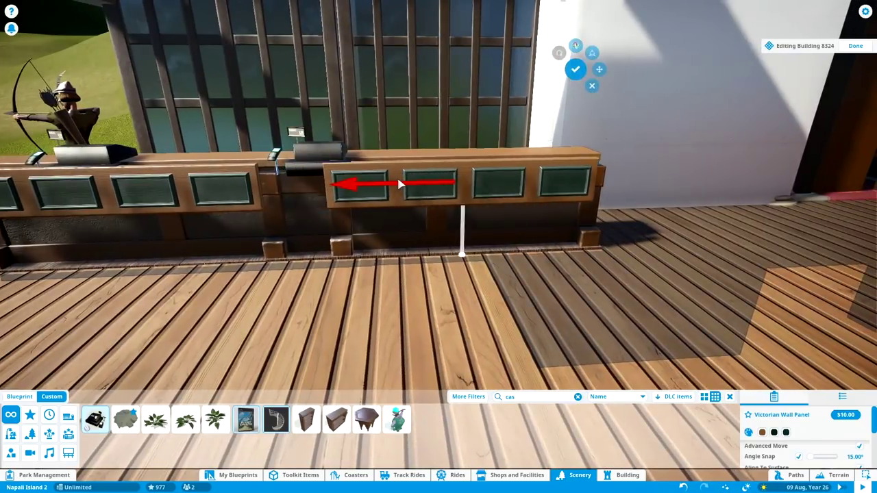
scroll(401, 183, down, 5)
scroll(263, 235, up, 4)
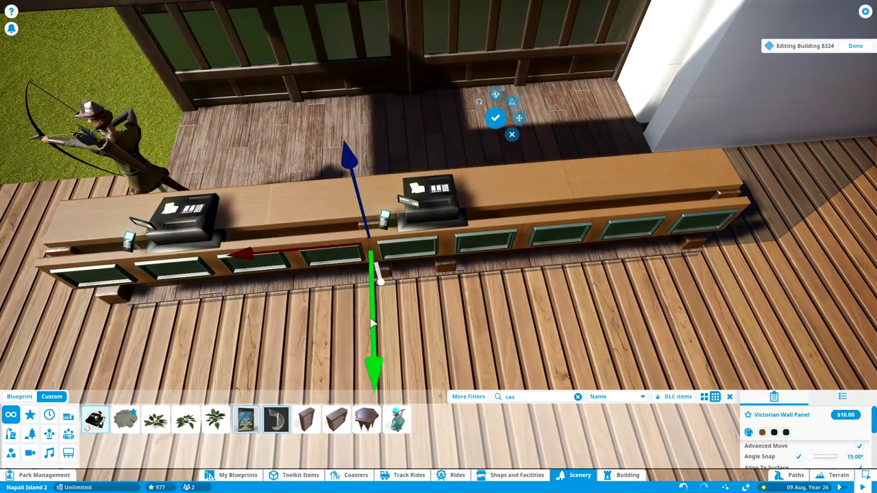
scroll(577, 239, up, 4)
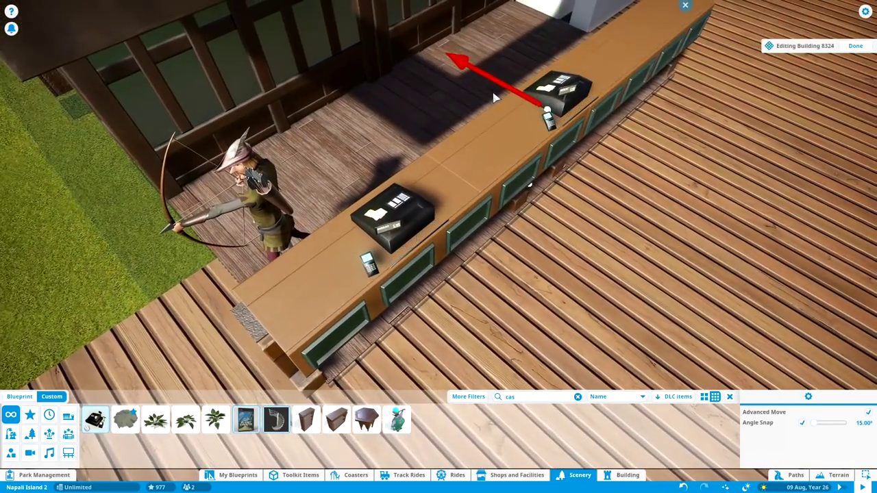
click(419, 93)
scroll(420, 93, down, 5)
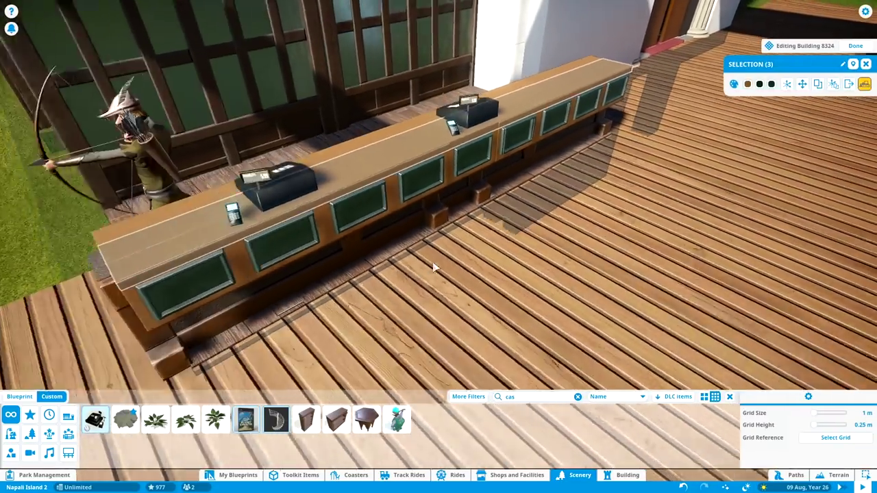
scroll(525, 303, down, 4)
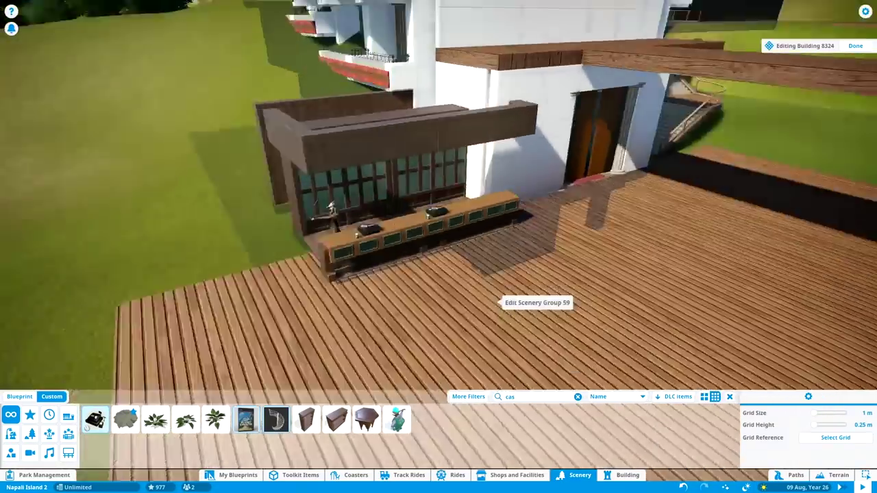
Roof the reception area with copies of the wooden plank slab and set three more in a raised row beside the deck
scroll(499, 254, up, 5)
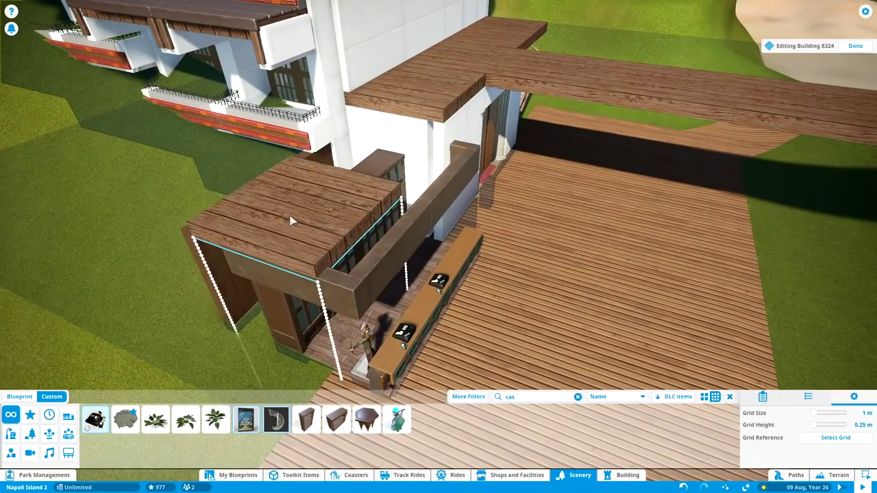
scroll(463, 332, down, 4)
scroll(359, 191, up, 3)
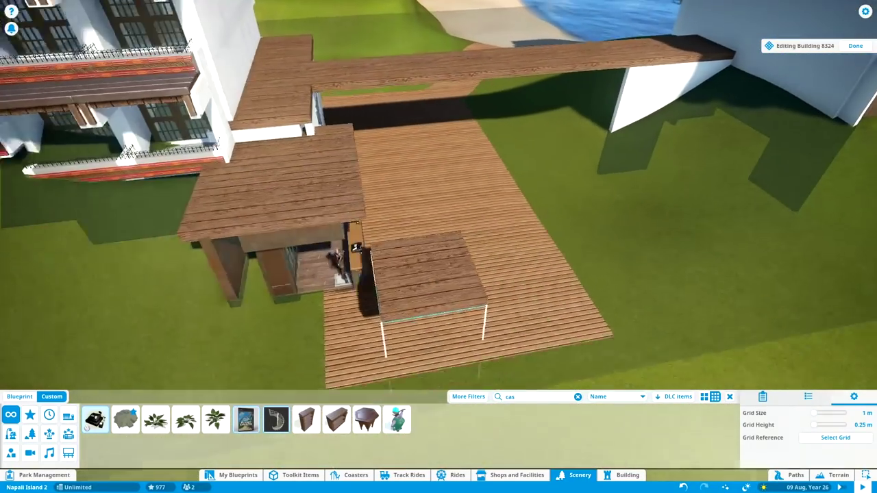
scroll(554, 130, up, 3)
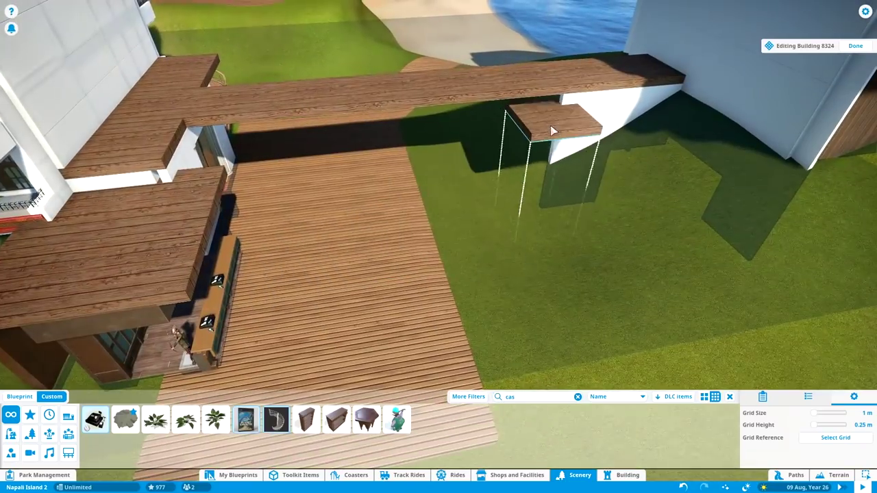
scroll(459, 211, down, 5)
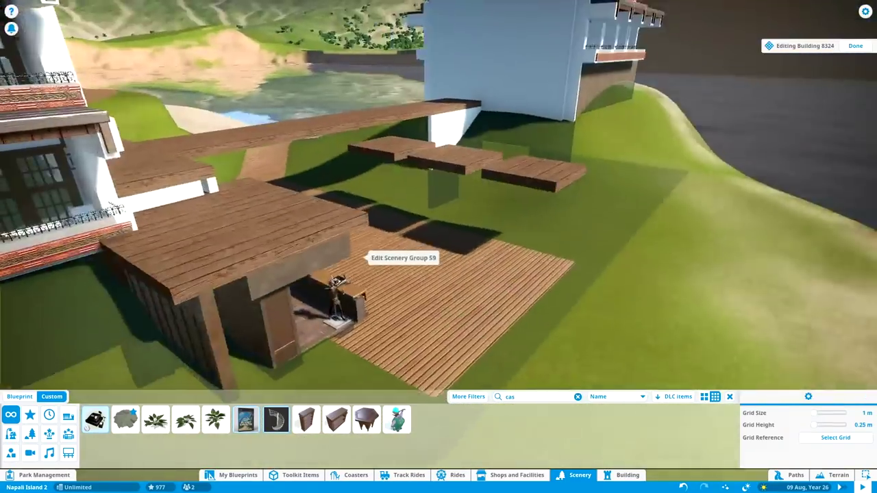
scroll(352, 254, up, 4)
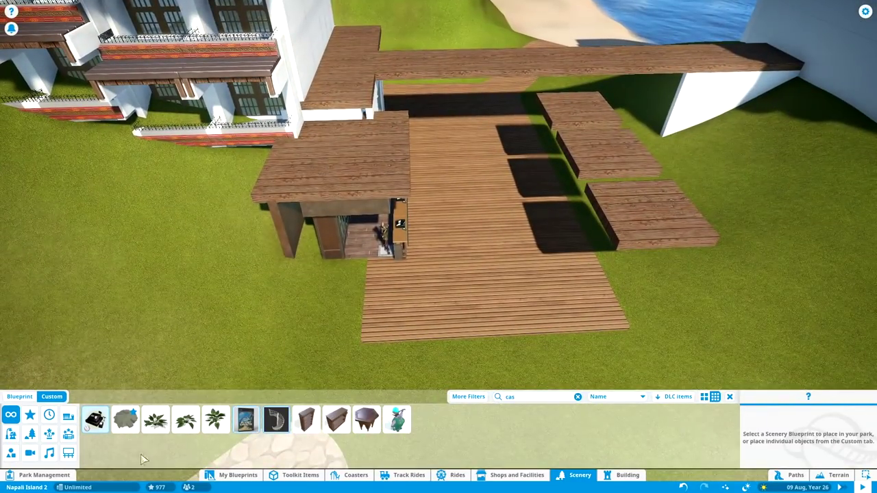
Place a Spiral Staircase Right, recolour it dark, and rotate it against the white end wall beside the walkway
click(276, 419)
scroll(301, 321, up, 2)
key(z)
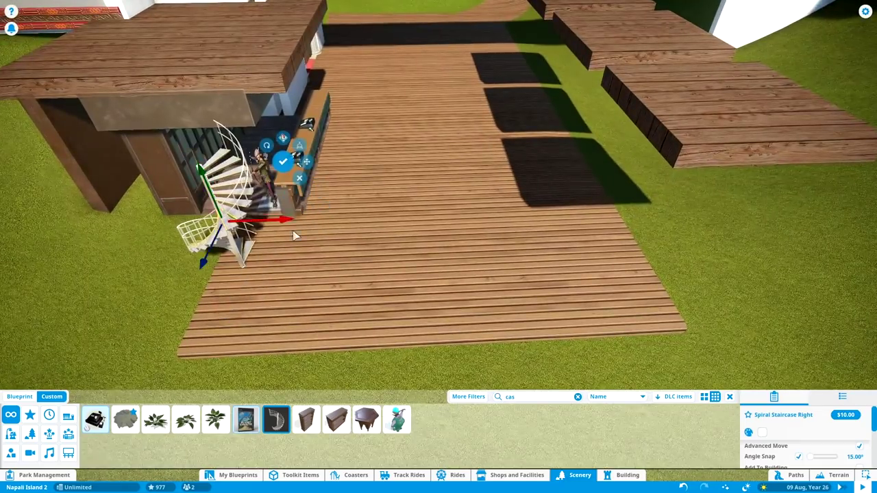
scroll(293, 236, down, 4)
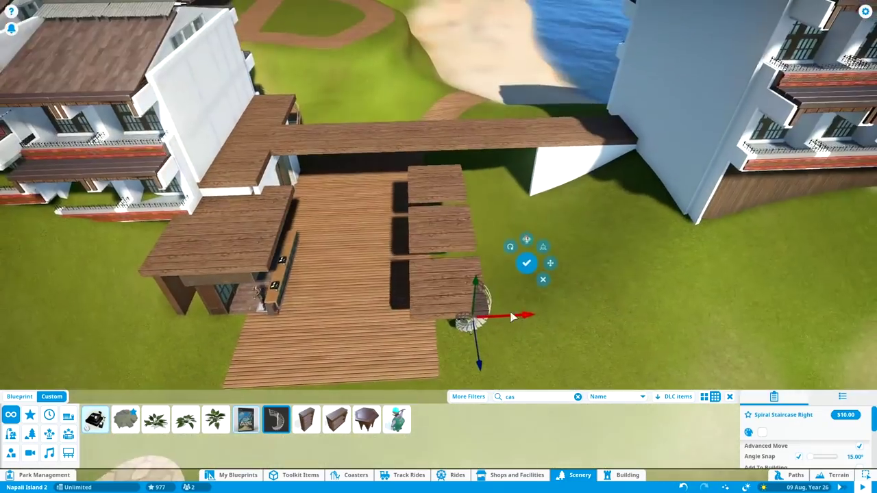
click(762, 432)
drag(499, 315, 355, 184)
key(Tab)
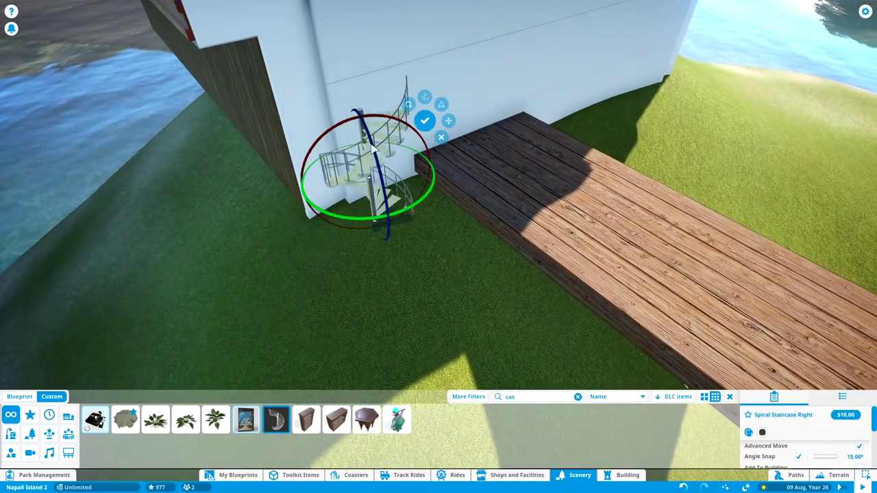
Stack copies of the spiral staircase up the white end wall as far as the roof
scroll(363, 139, up, 3)
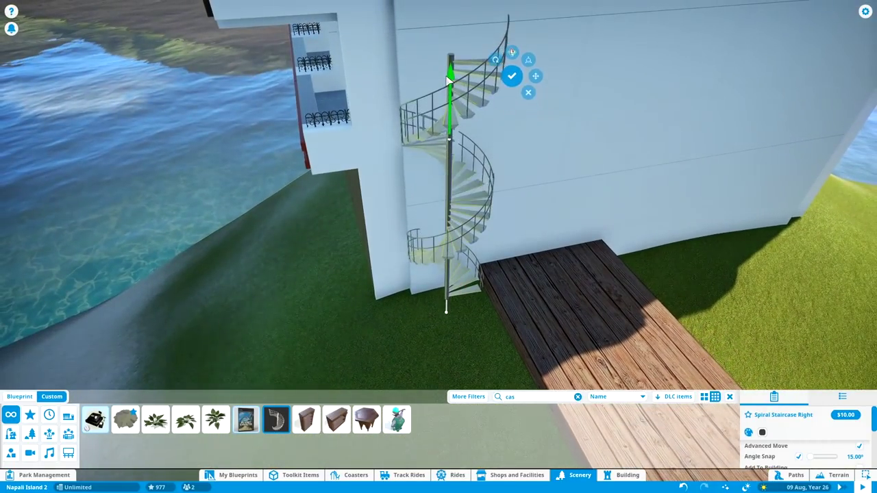
drag(449, 78, 441, 127)
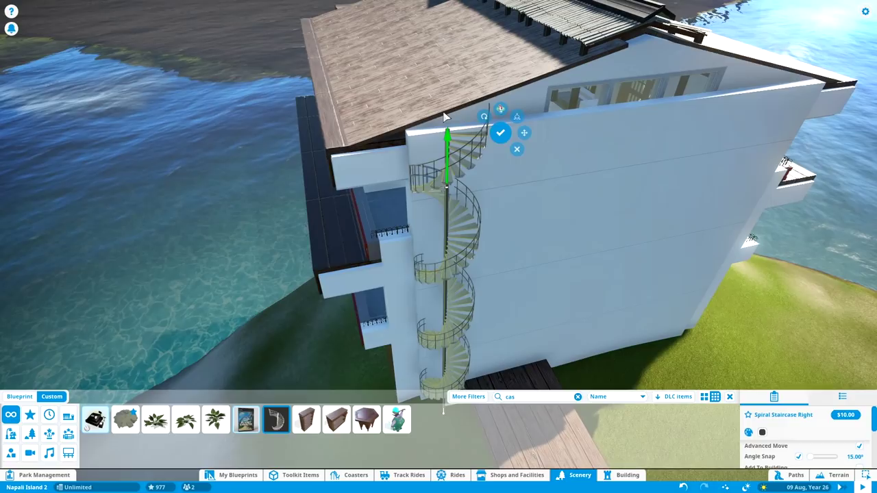
click(500, 132)
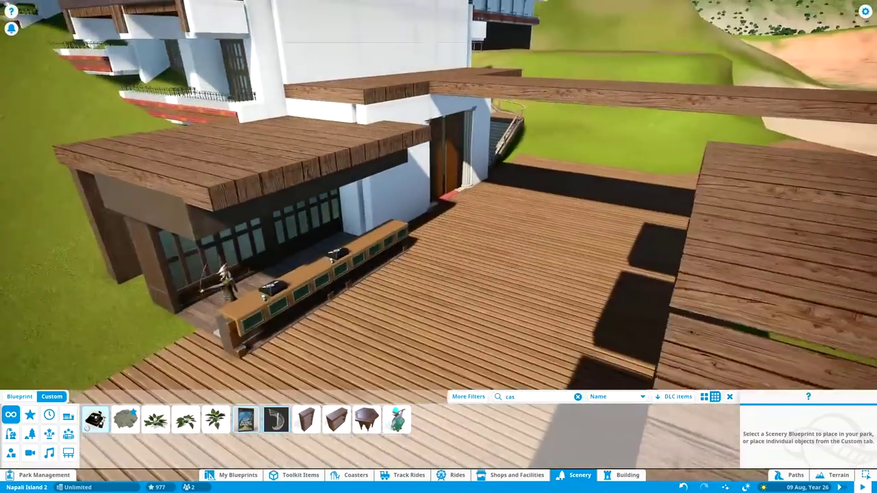
Run Spooky Bookcase Large pieces laid sideways as trim above the elevator doors and around the wall's corner
click(306, 419)
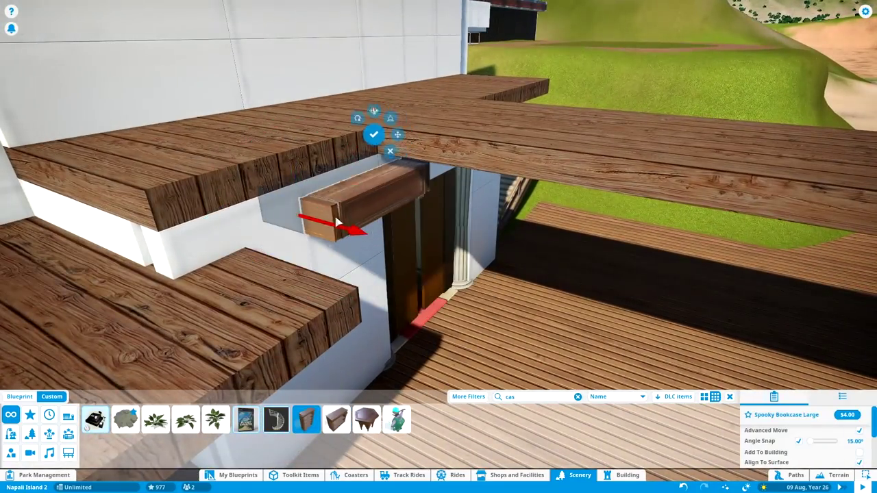
drag(336, 223, 396, 180)
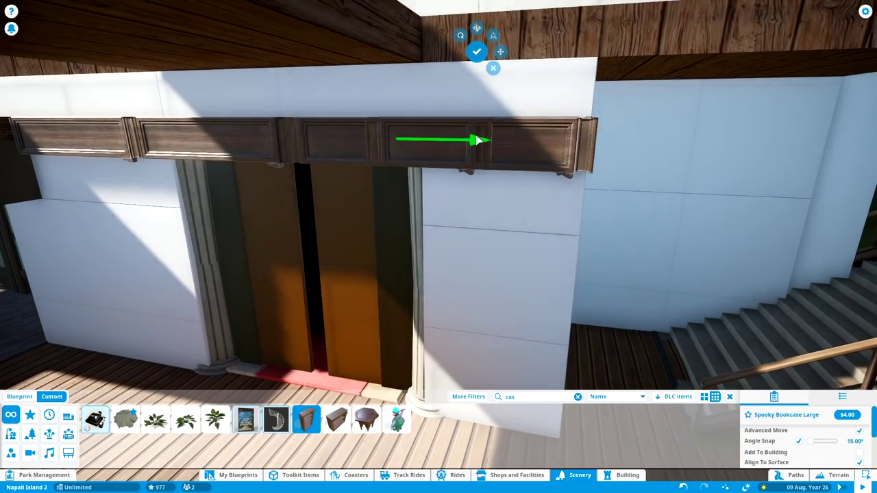
click(474, 35)
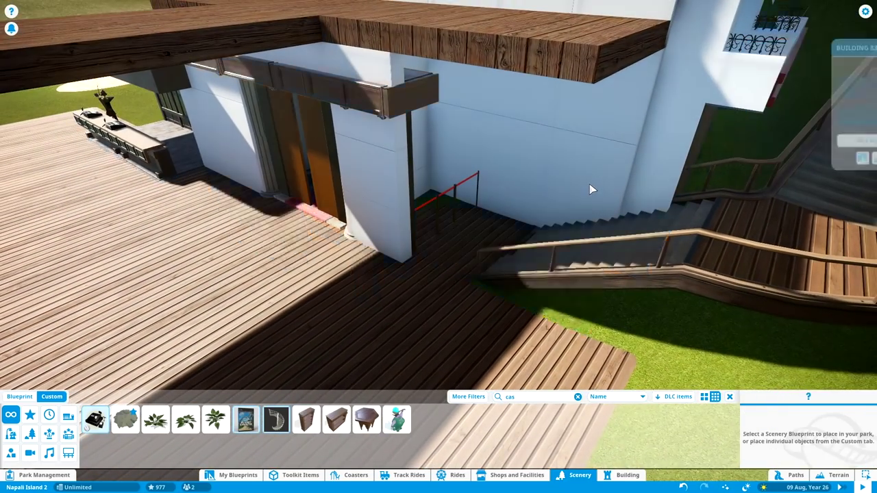
click(458, 244)
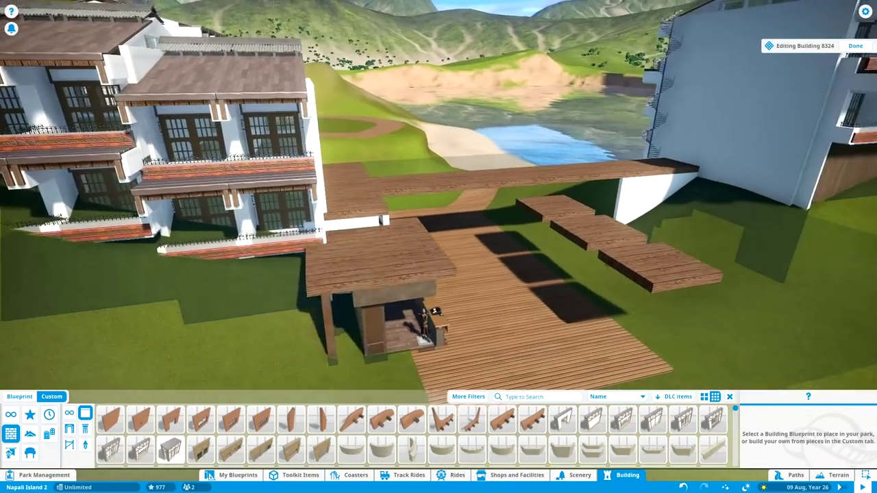
Chain angled Wooden Pole 4m pieces into a rafter rising from the reception roof over the deck, with a leaning leg down to the ground
click(10, 452)
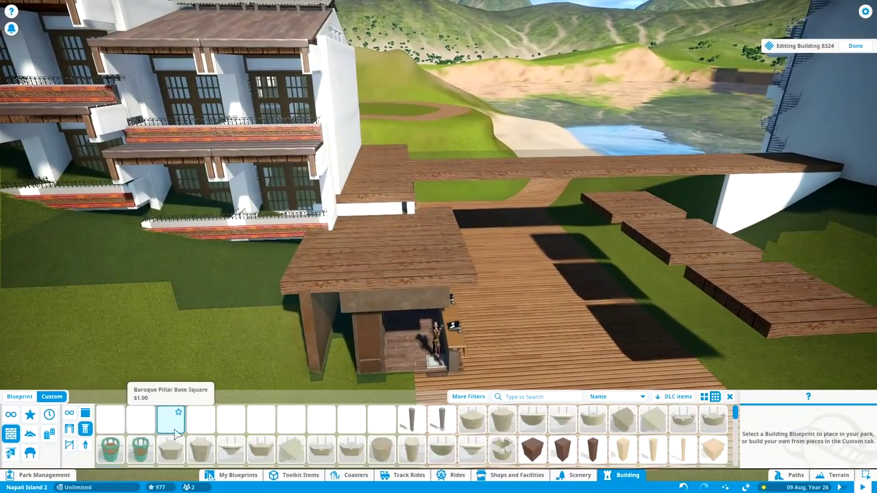
scroll(273, 428, down, 2)
click(712, 422)
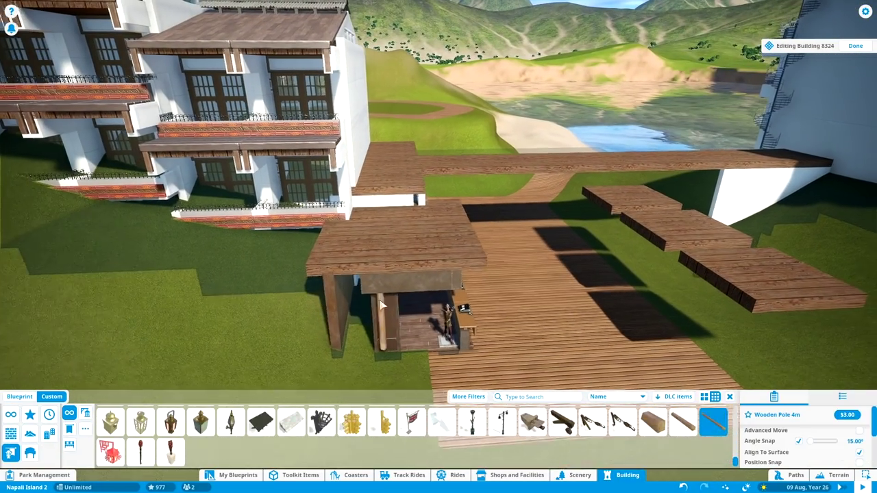
drag(353, 270, 512, 179)
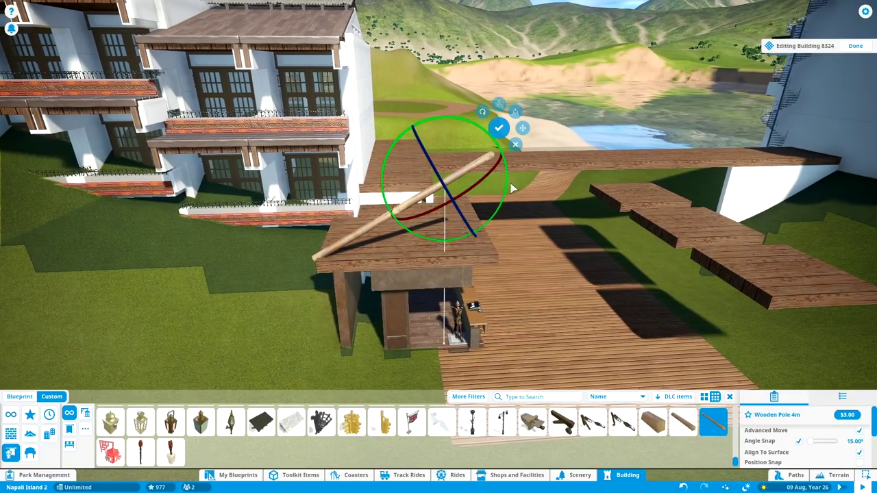
key(e)
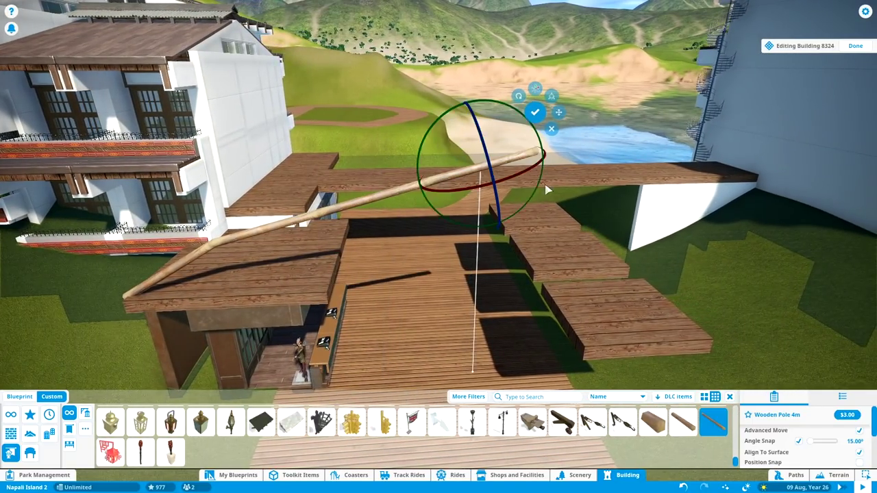
key(e)
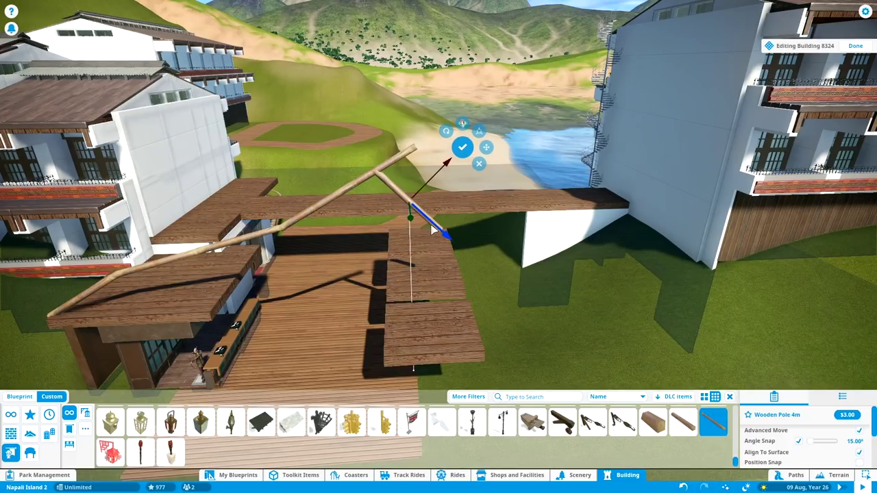
drag(432, 231, 517, 289)
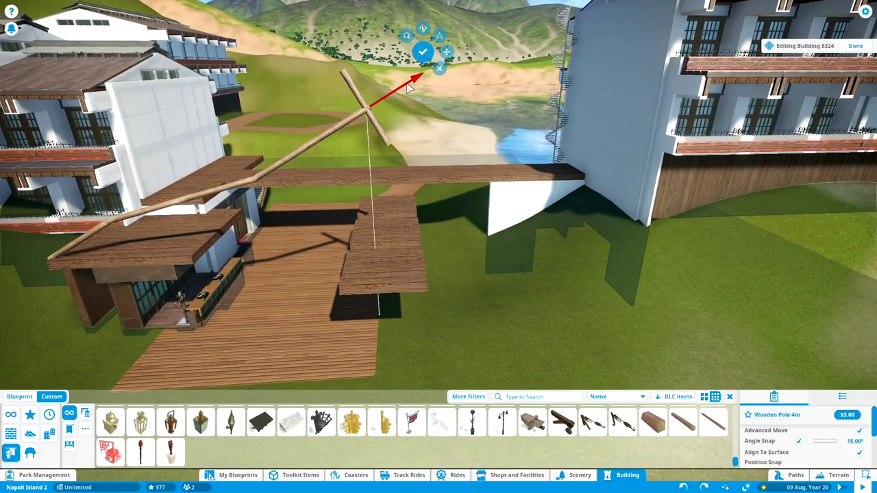
drag(457, 252, 499, 284)
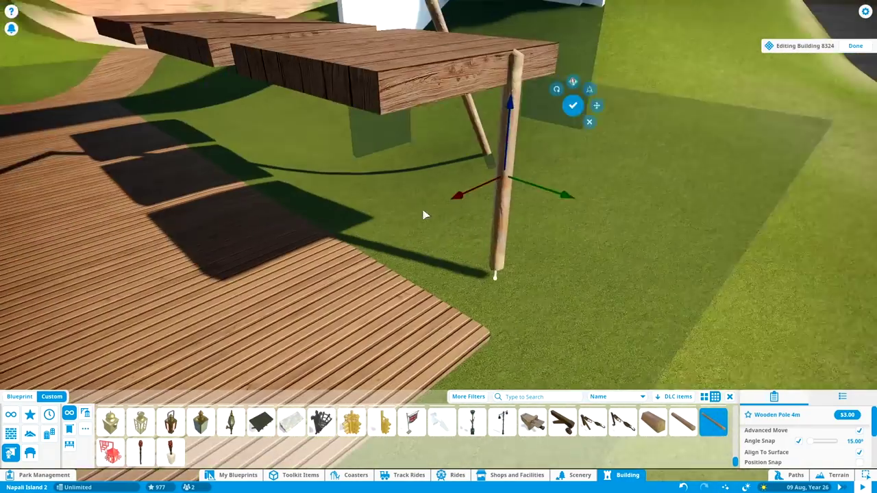
Stand rows of Wooden Pole 4m supports under the three raised plank slabs beside the deck and edge the slabs with poles
drag(425, 215, 317, 286)
click(316, 286)
drag(319, 225, 527, 211)
key(Escape)
Place parallel diagonal Wooden Pole 4m braces at intervals along the rafter, from the reception roof up to its peak
click(450, 205)
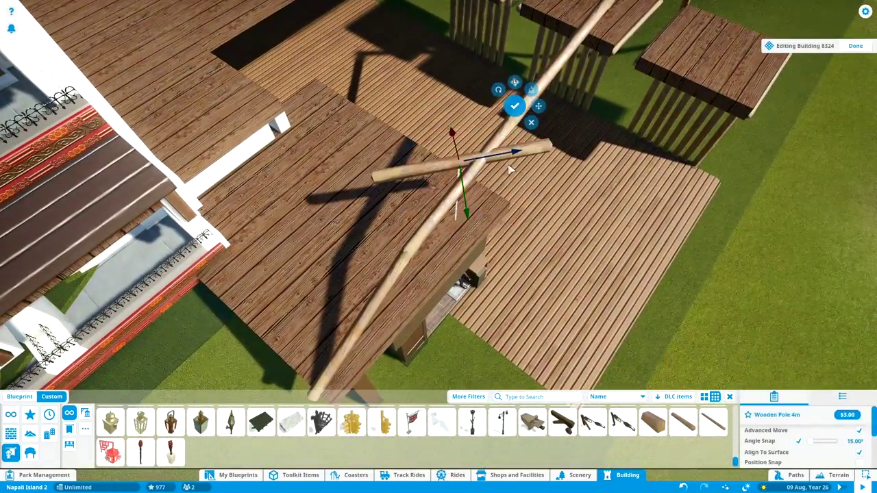
drag(444, 158, 500, 157)
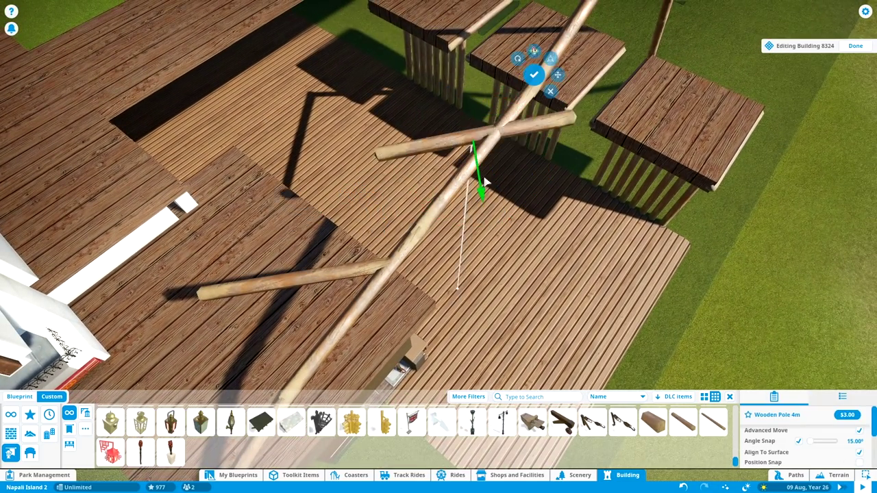
drag(482, 125, 510, 239)
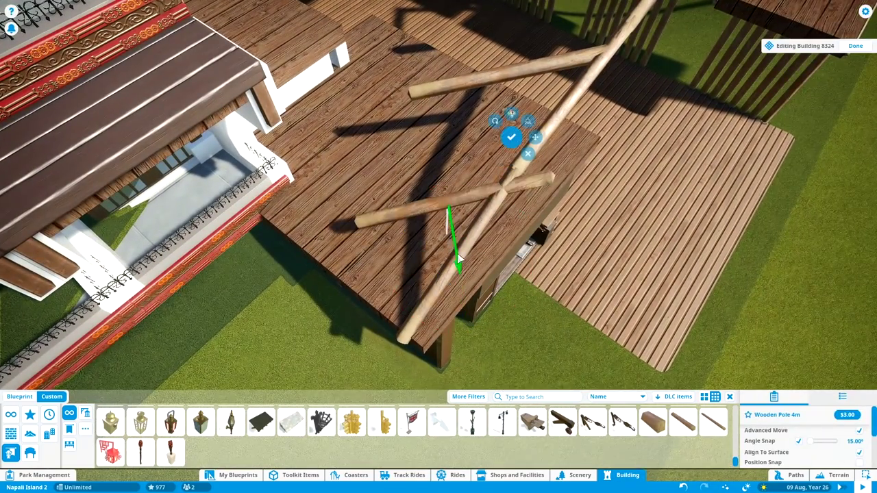
drag(442, 202, 693, 333)
drag(663, 236, 529, 237)
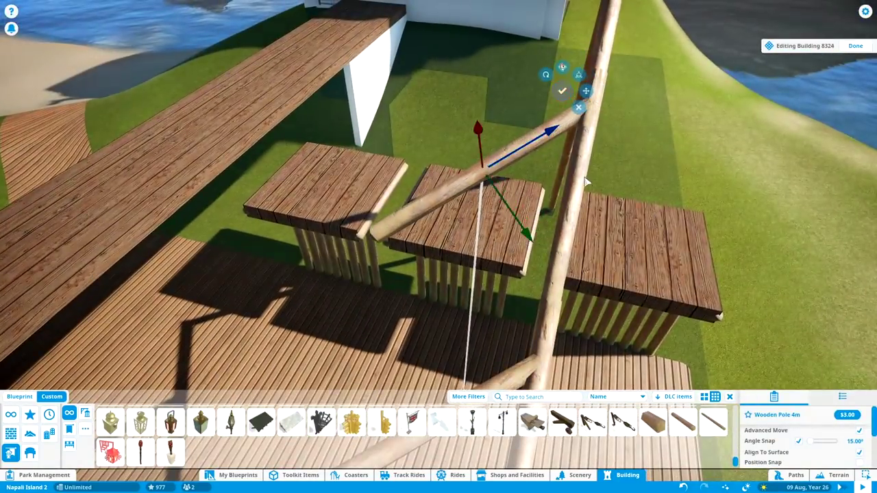
drag(586, 182, 662, 233)
drag(500, 196, 500, 196)
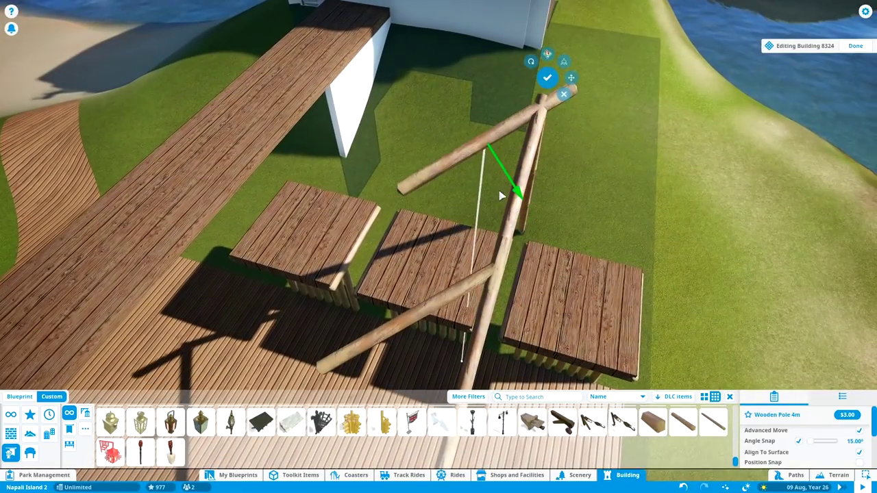
Add oppositely angled Wooden Pole 4m pieces across the rafter so they meet the diagonal braces in a zigzag truss
drag(494, 133, 559, 228)
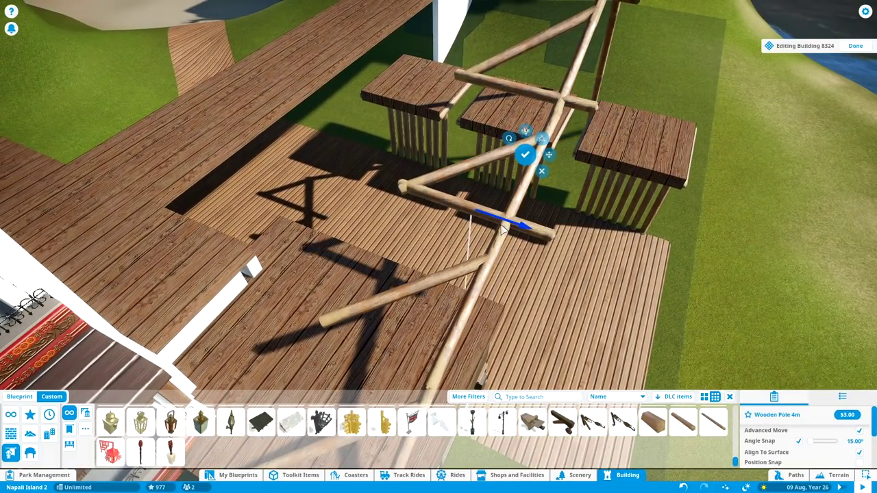
drag(451, 239, 452, 204)
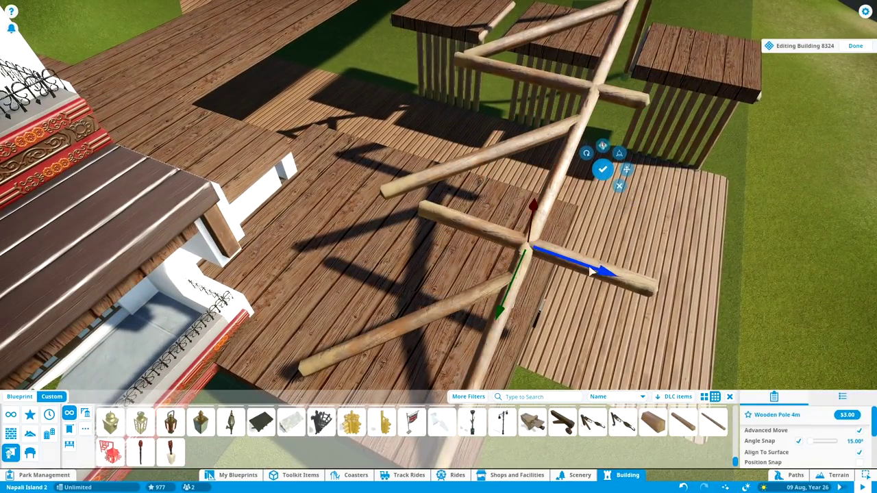
drag(517, 304, 528, 359)
click(530, 239)
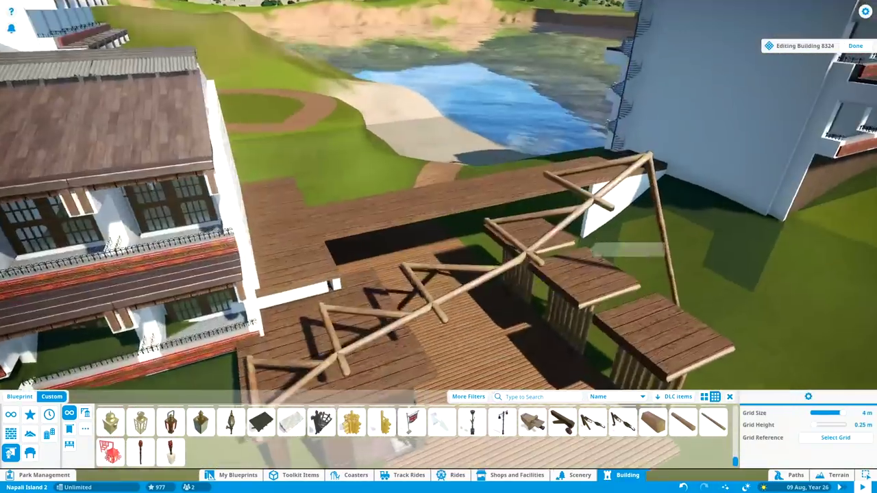
Lay a Wooden Pole 4m across the truss's peak and line it with evenly spaced Wooden Pole 0.5m pieces
click(614, 224)
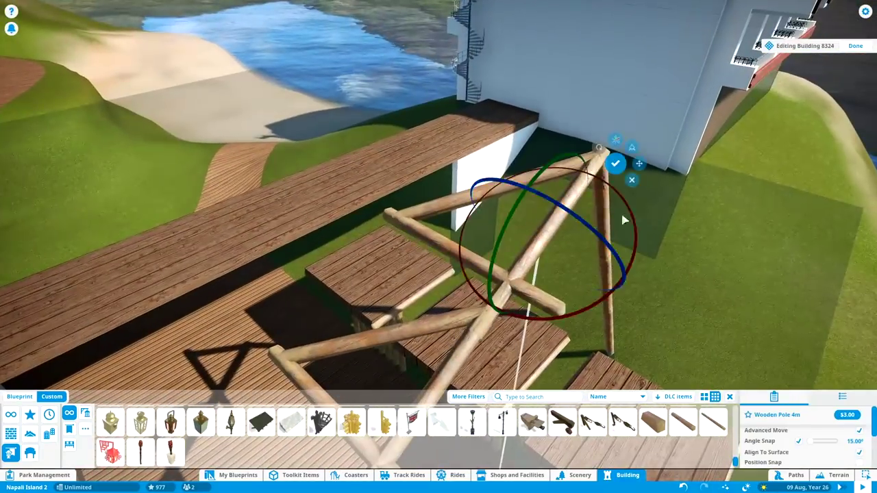
click(612, 72)
click(652, 421)
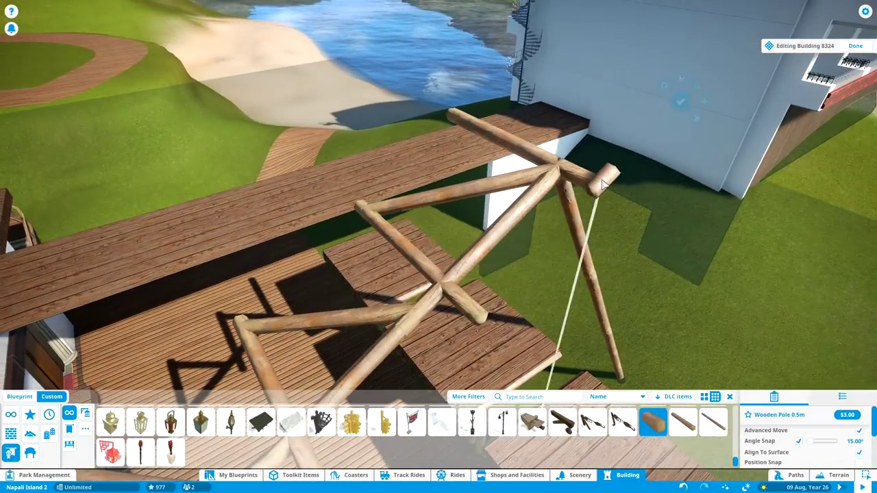
click(376, 151)
click(363, 140)
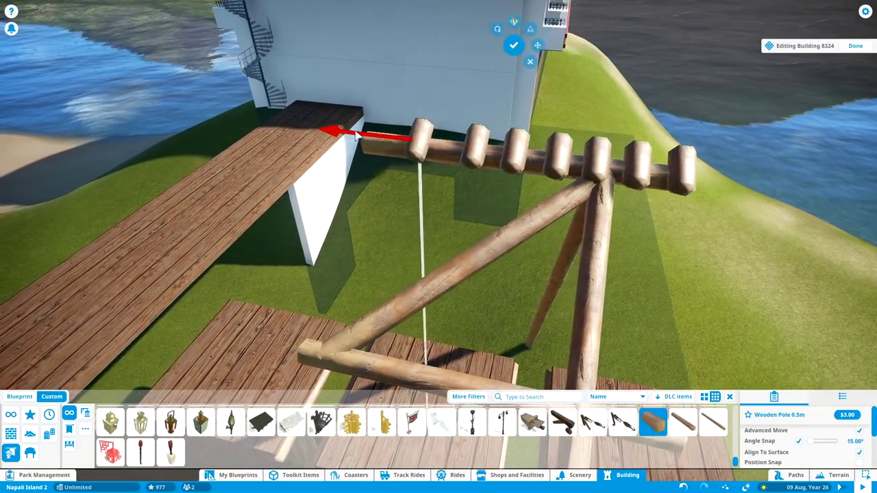
click(363, 137)
Copy the leaning leg poles beneath the row of short poles at the truss's peak
right_click(532, 220)
scroll(539, 220, down, 5)
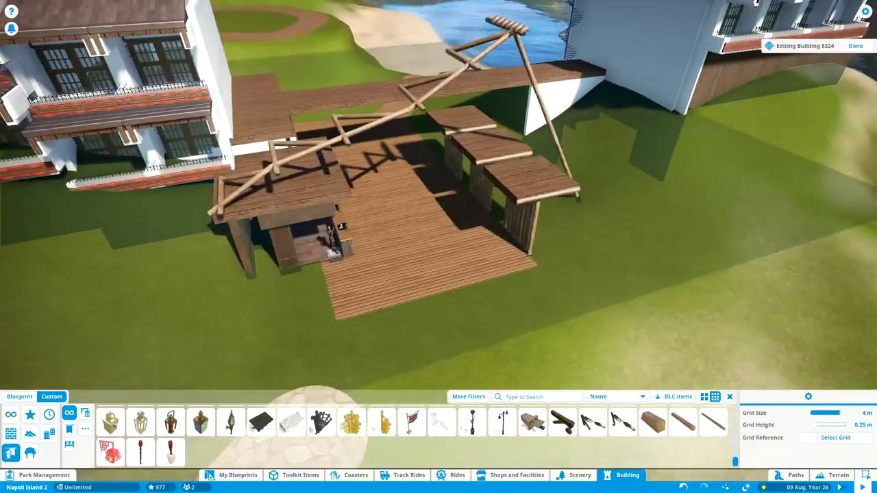
scroll(538, 219, up, 5)
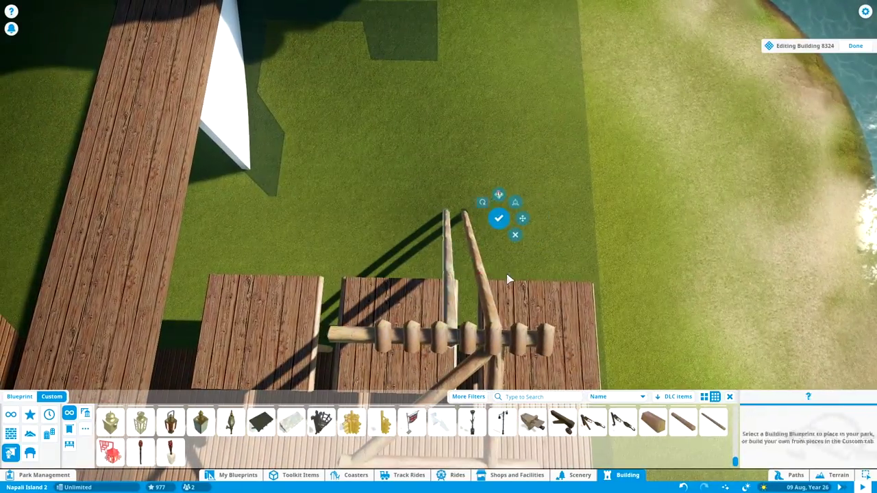
key(q)
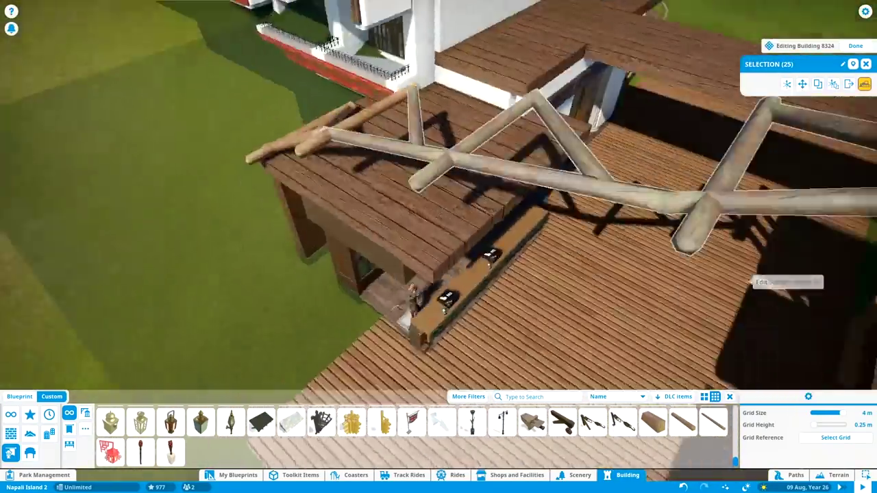
Select the truss pieces with their legs and duplicate them side by side across the deck and walkway as one large pole canopy
click(388, 185)
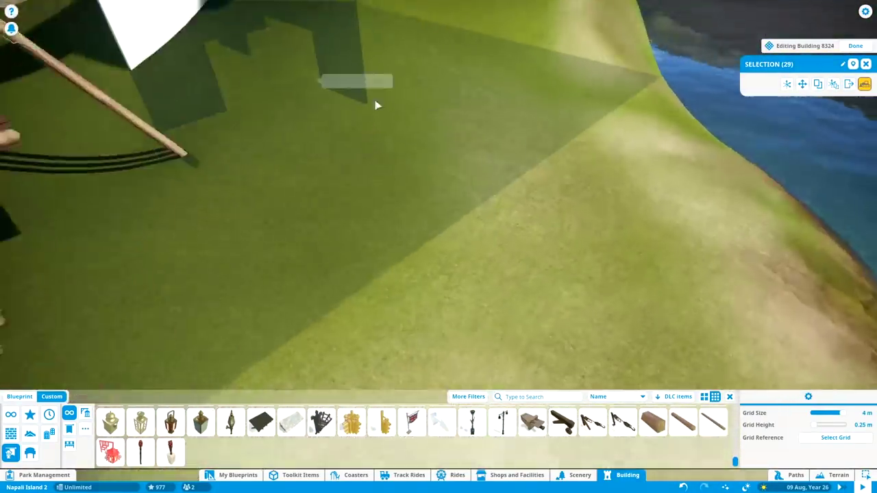
key(z)
scroll(351, 222, up, 3)
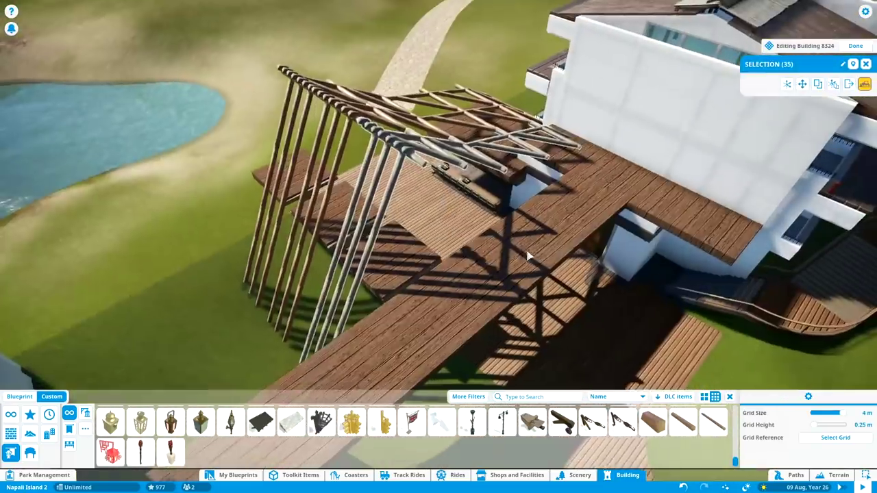
key(z)
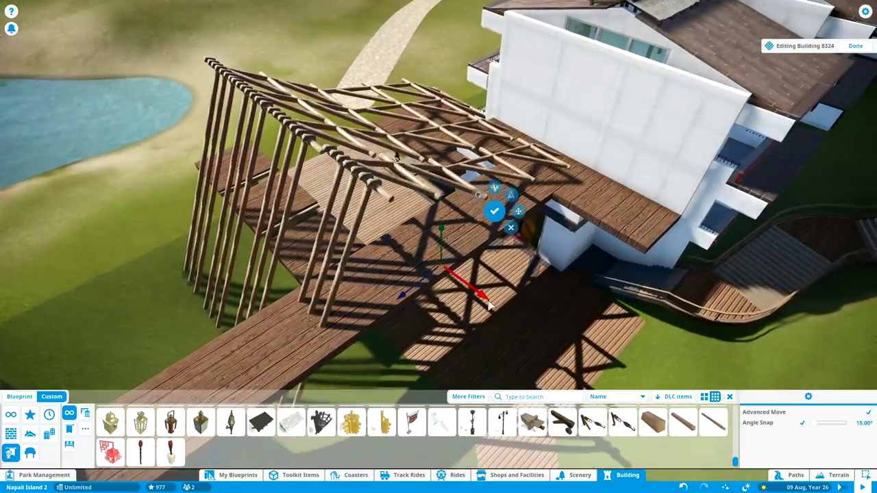
scroll(465, 309, up, 3)
key(q)
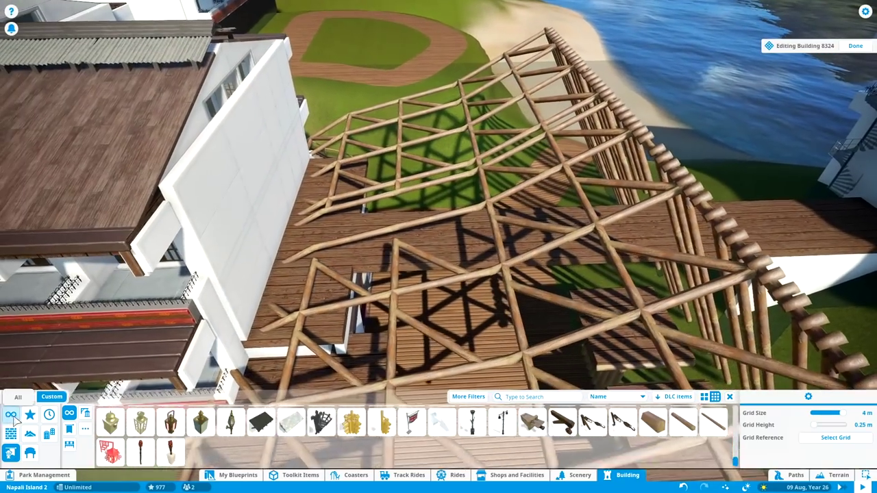
click(29, 434)
scroll(232, 461, down, 5)
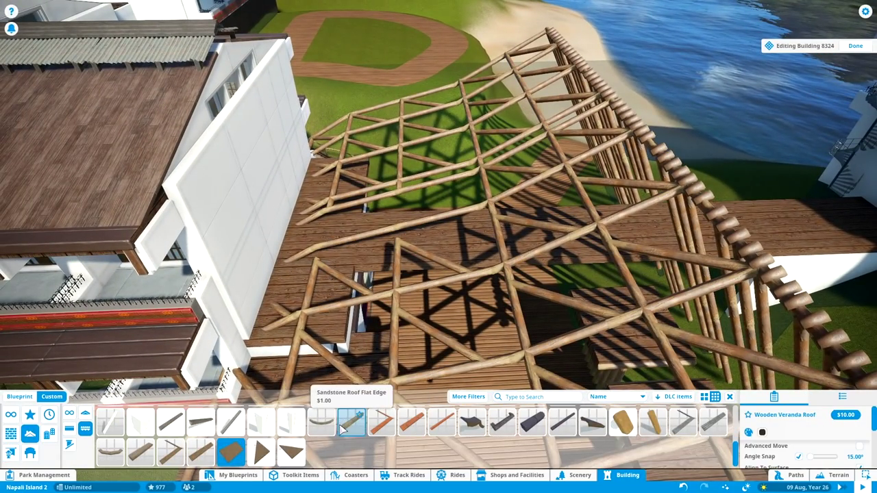
click(623, 422)
click(336, 205)
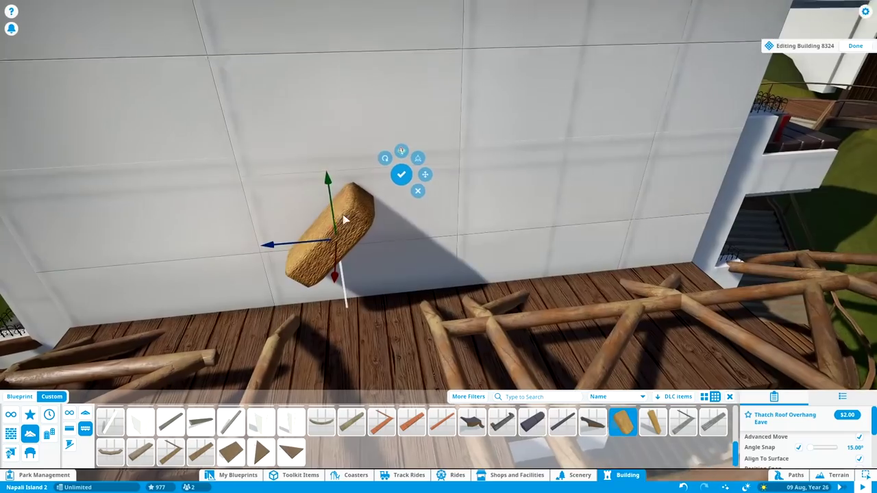
key(s)
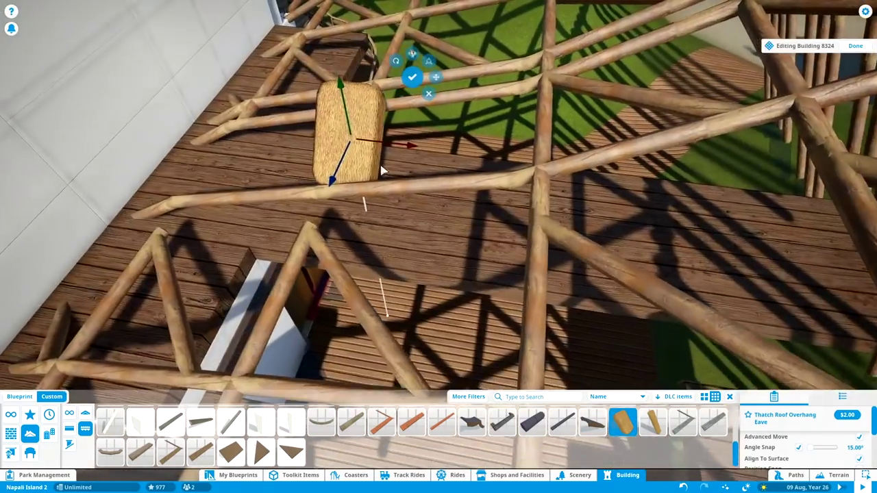
key(Escape)
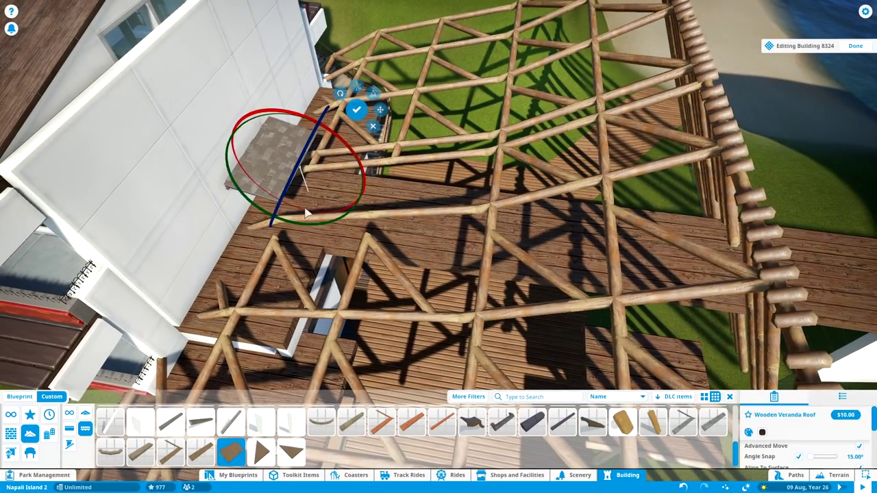
Build a small roof section over the walkway from overlapping Wooden Veranda Roof pieces and repeat it along the walkway to the white end wall
scroll(306, 214, up, 5)
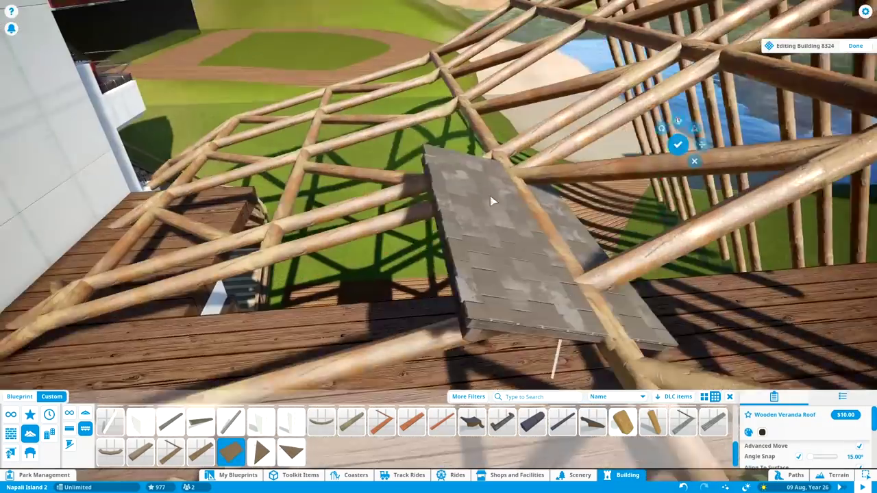
scroll(535, 199, up, 2)
click(230, 459)
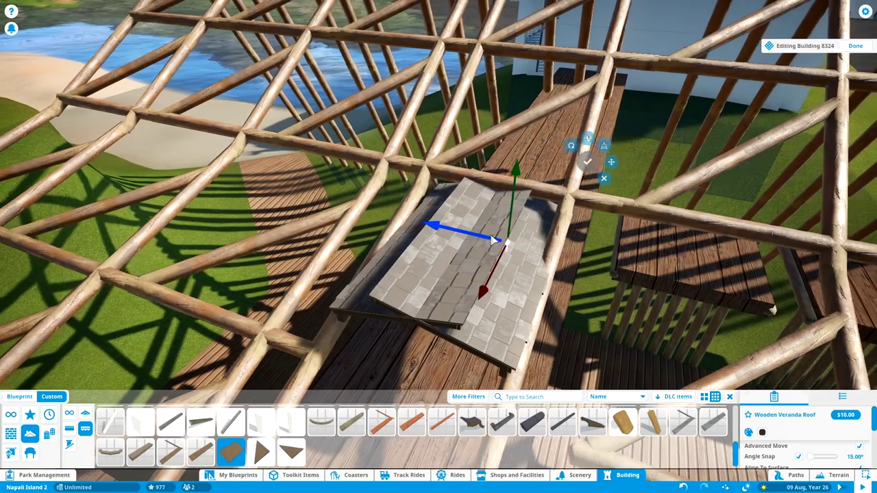
click(495, 239)
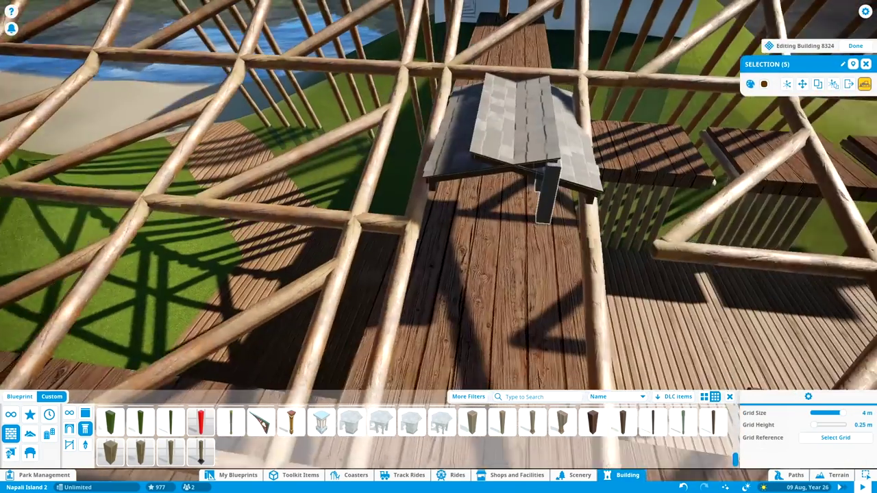
click(524, 159)
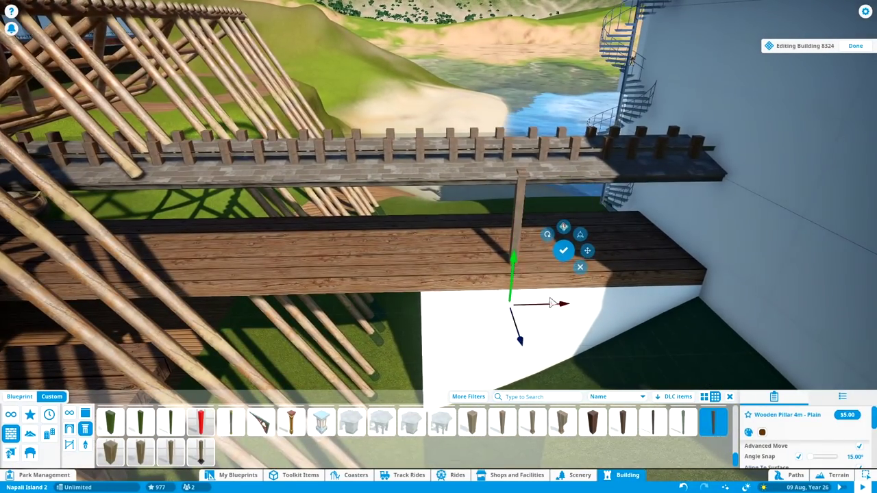
Stand Wooden Pillar 4m posts along the walkway edge and fill between them with recoloured Victorian Iron Pillar Cap railings and Wooden Pillar 1m posts
drag(552, 303, 625, 303)
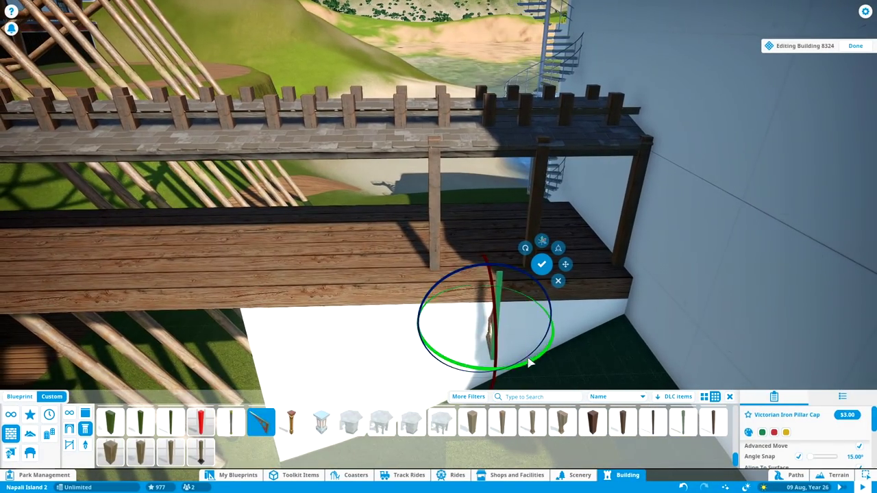
scroll(488, 277, up, 3)
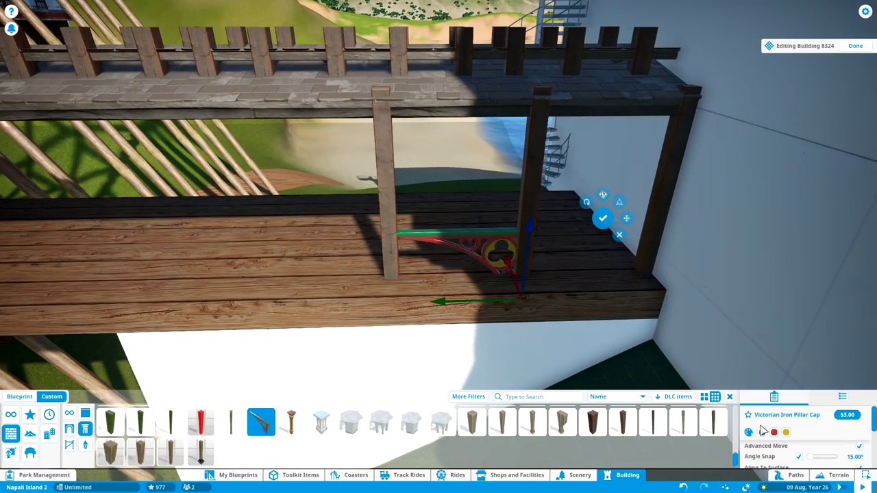
click(799, 416)
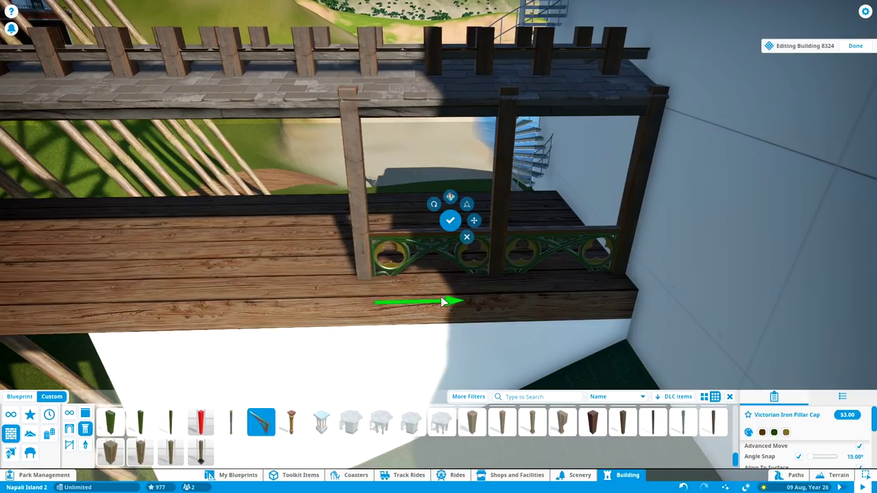
click(442, 301)
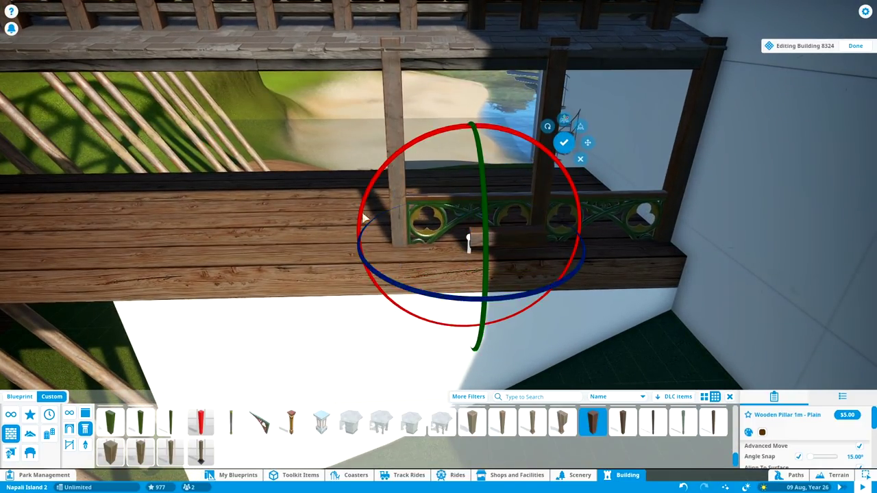
scroll(455, 224, up, 2)
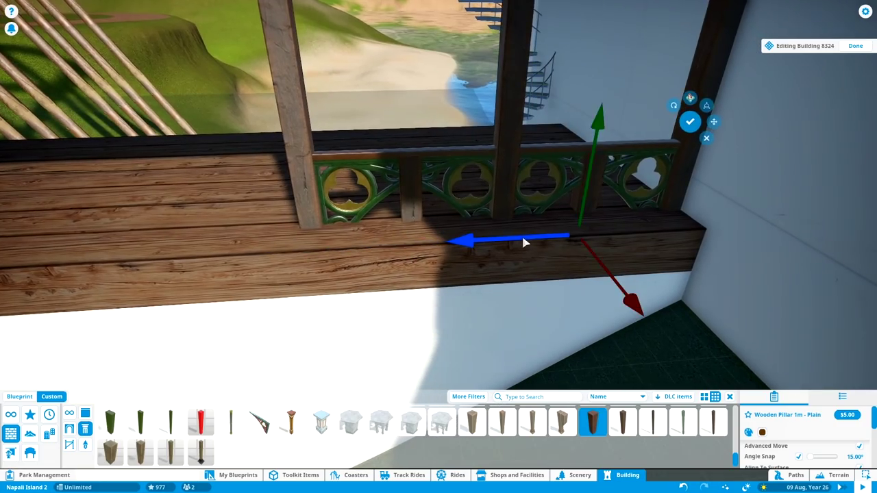
Select the finished pillar and railing section, copy it to the walkway's opposite side and select both sides together
ctrl+click(444, 211)
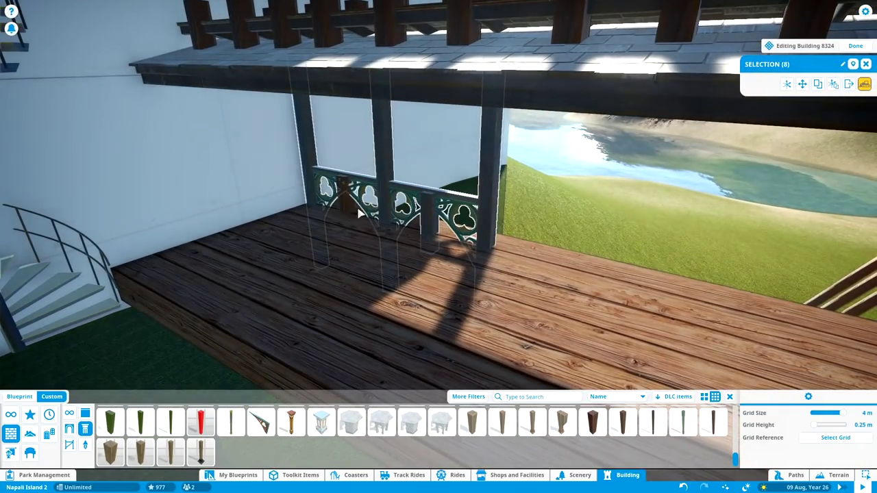
key(z)
key(z)
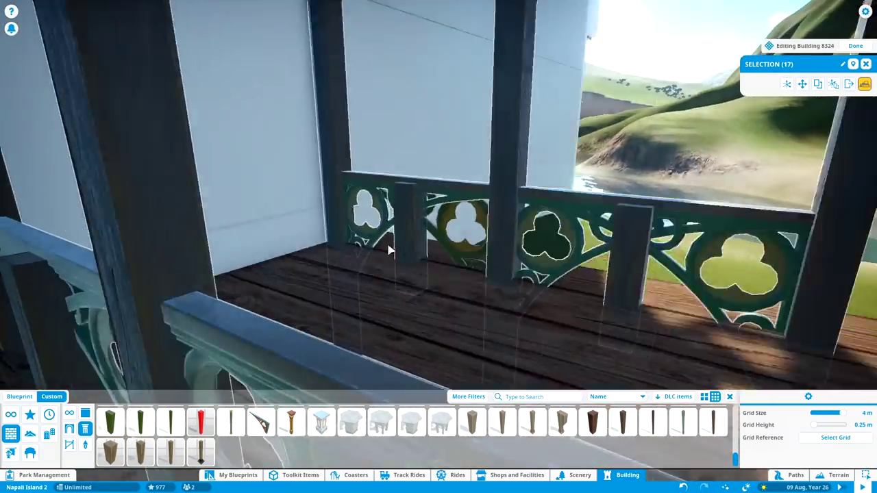
ctrl+click(390, 248)
key(z)
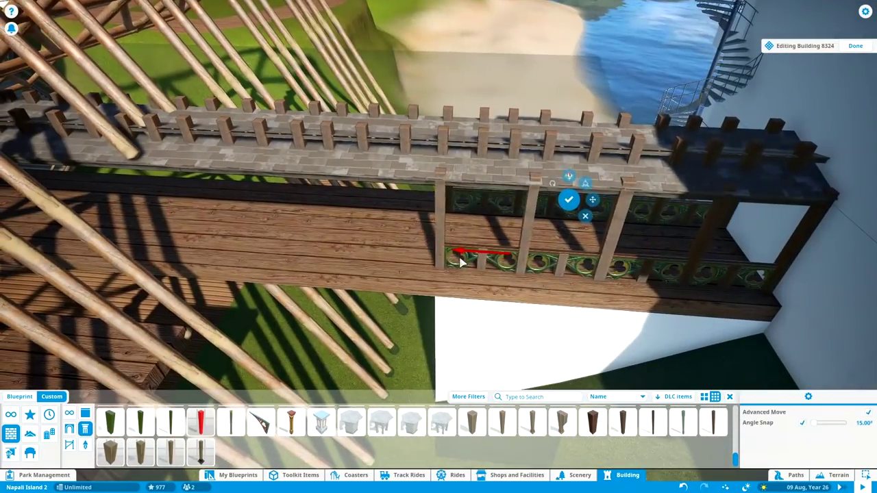
Duplicate the paired pillar and railing sections along the whole walkway up to the white building wall
key(z)
key(z)
key(a)
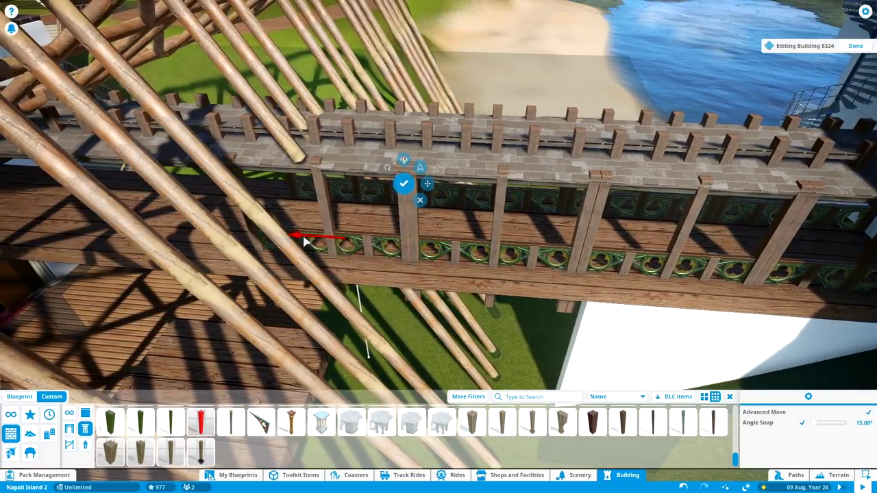
key(q)
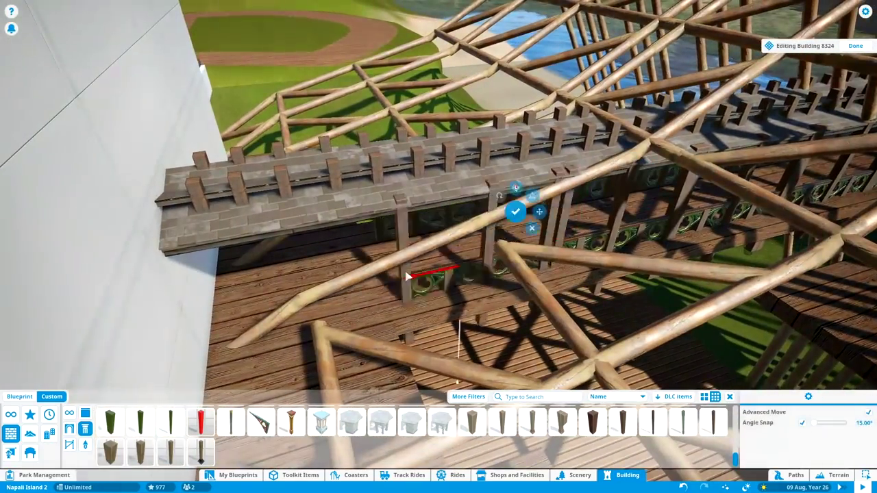
key(q)
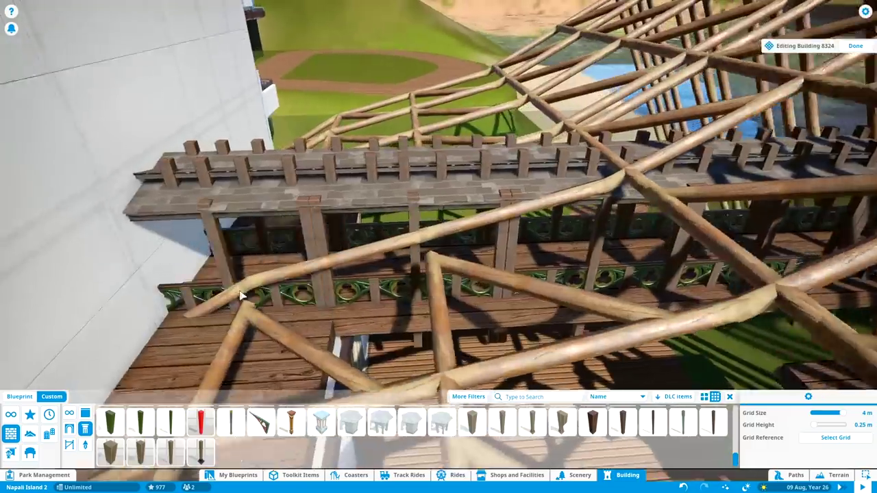
click(335, 222)
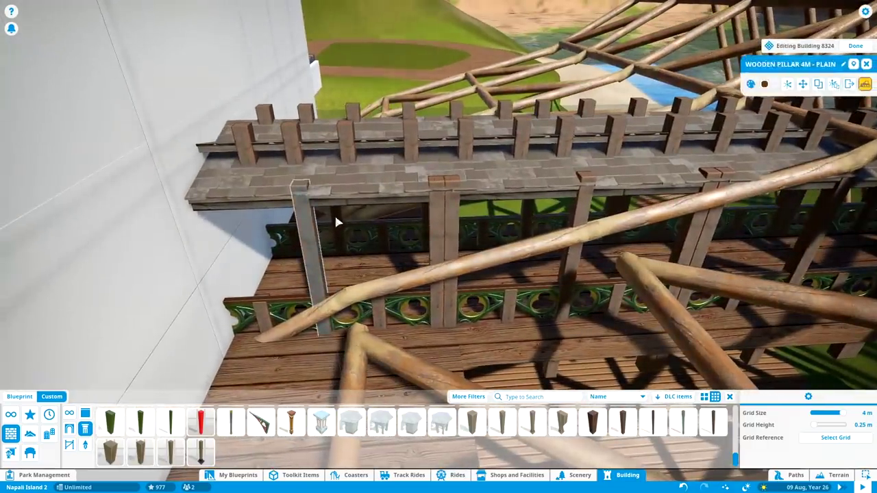
scroll(313, 270, down, 5)
key(q)
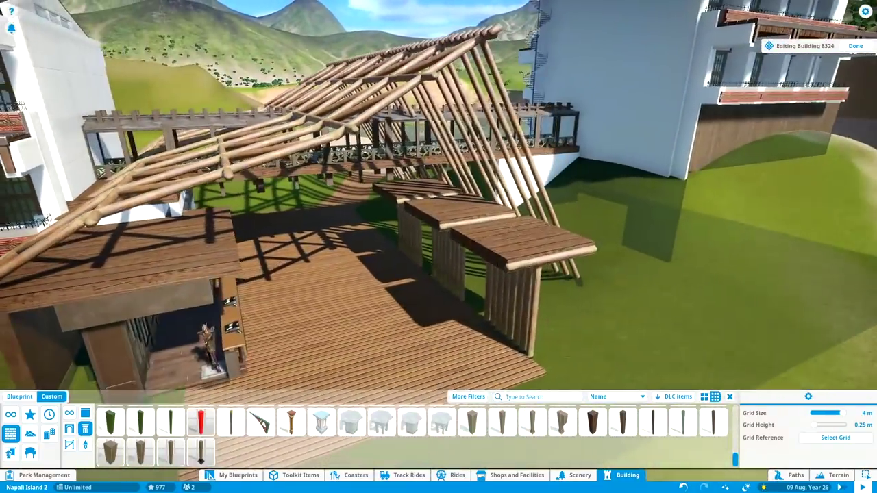
Lay Thick Wooden Beam 8m pieces across the entrance and duplicate them as evenly spaced roof slats back to the walkway
key(q)
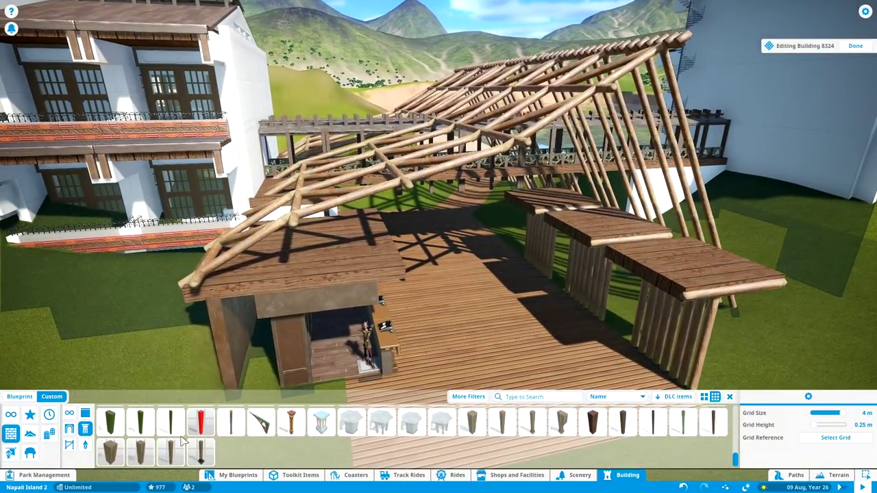
scroll(479, 274, up, 3)
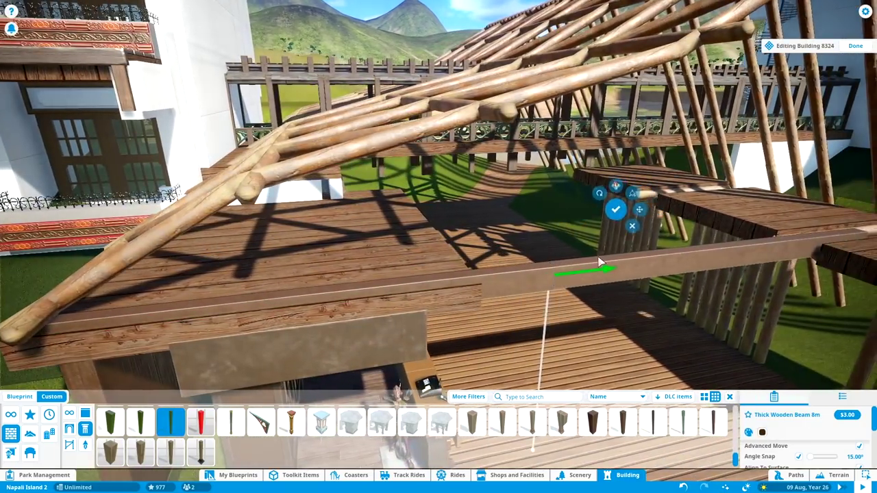
key(q)
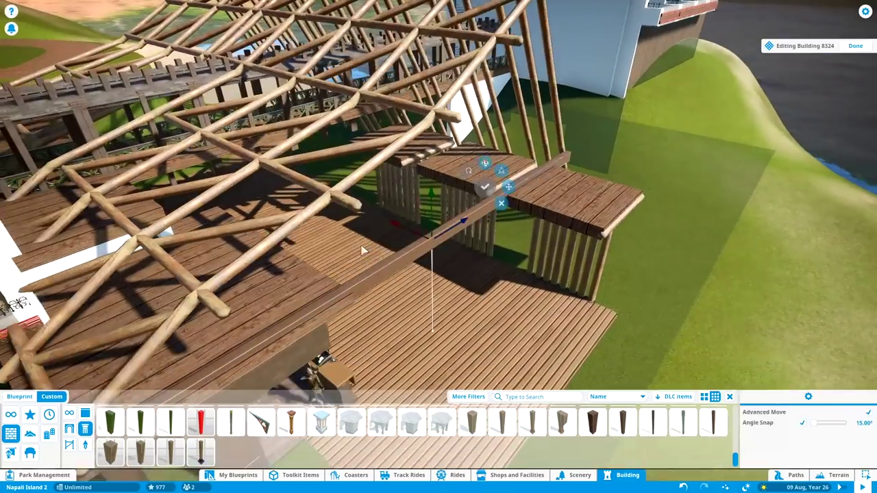
click(394, 222)
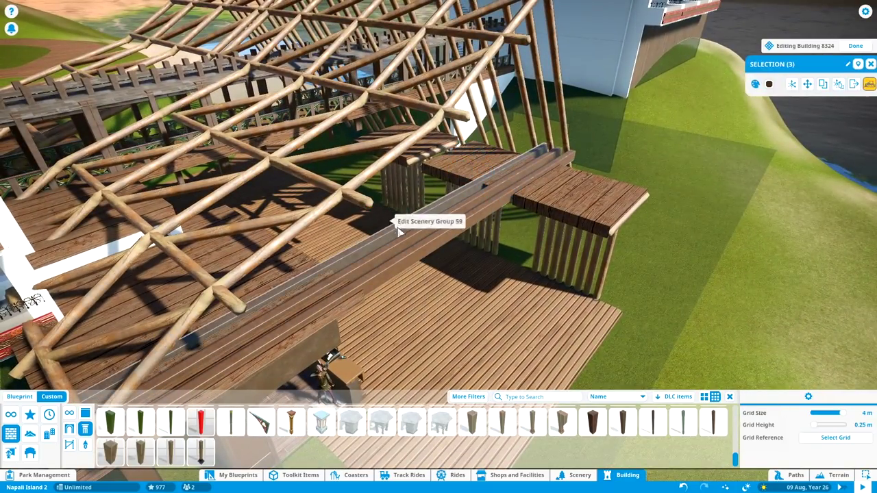
click(478, 241)
key(q)
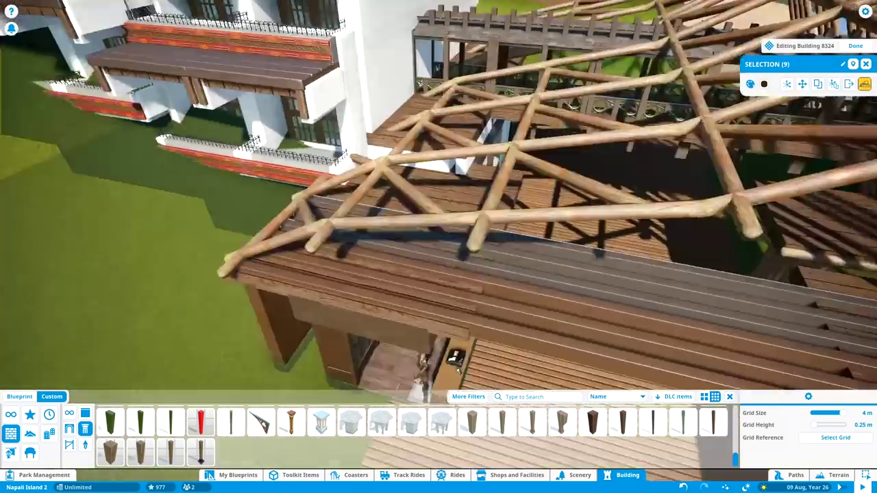
scroll(411, 178, up, 3)
key(q)
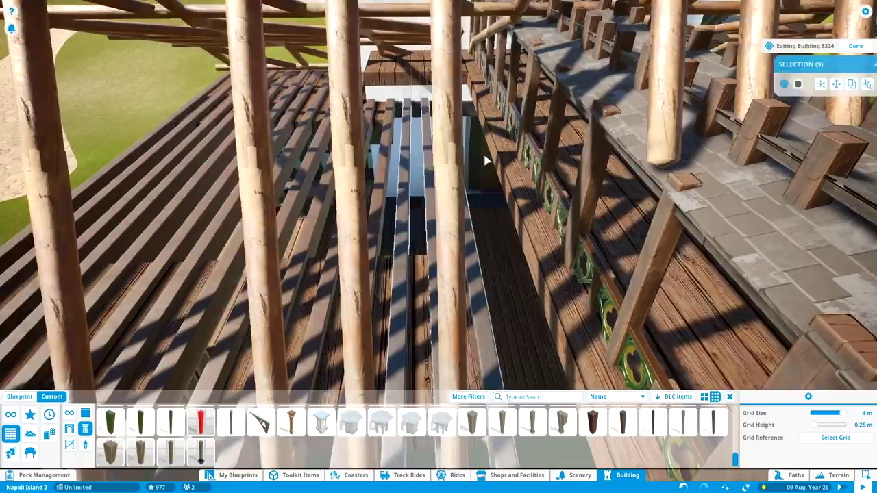
key(q)
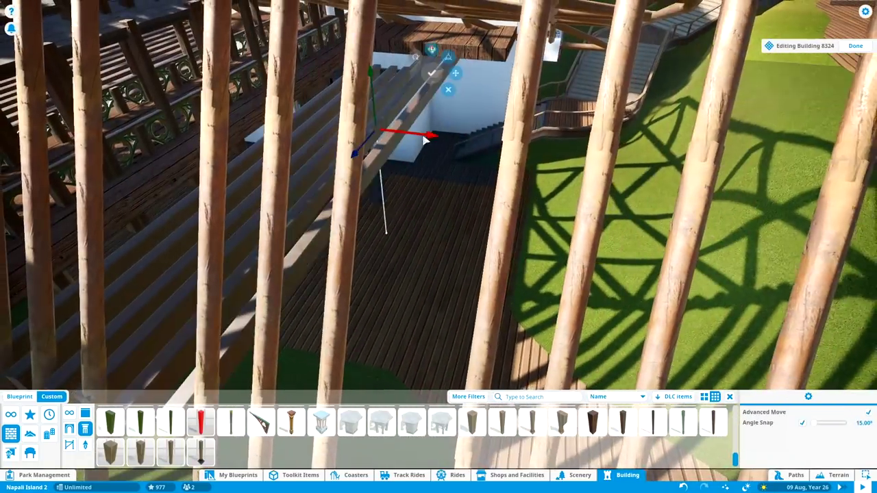
Turn a set of the thick beams crosswise and place parallel copies over the small roofs above the slatted pole walls
scroll(413, 72, down, 3)
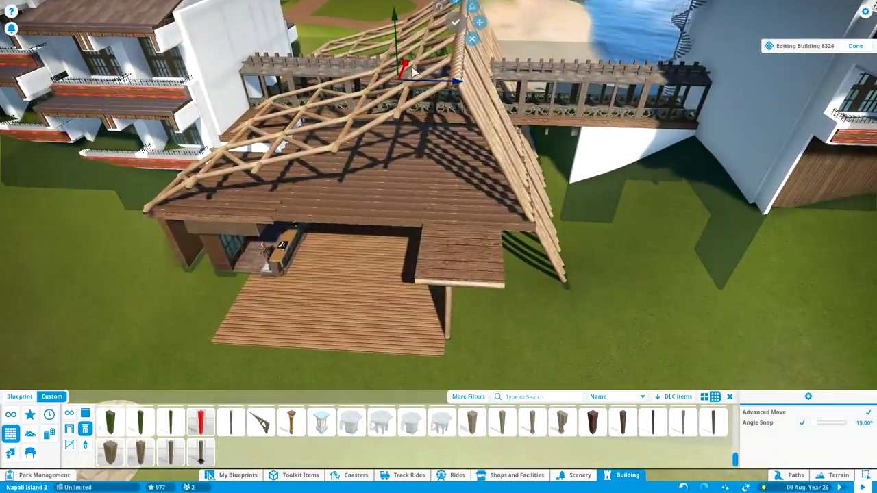
scroll(549, 120, up, 5)
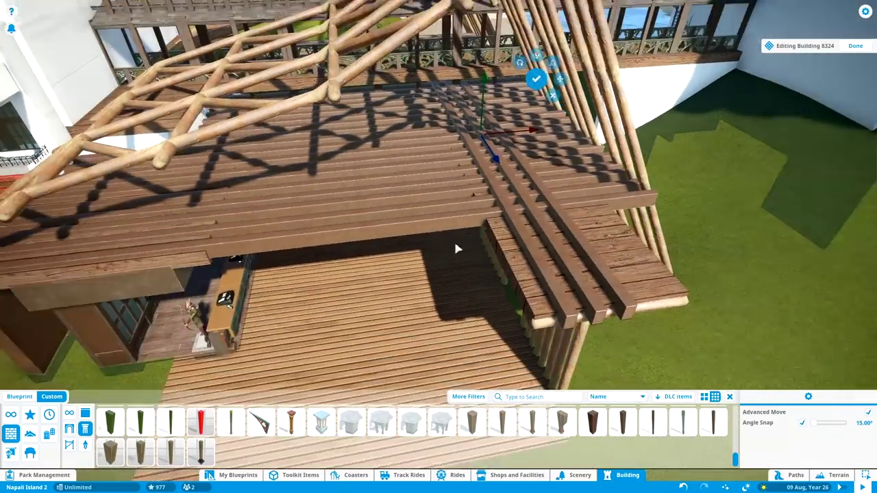
key(e)
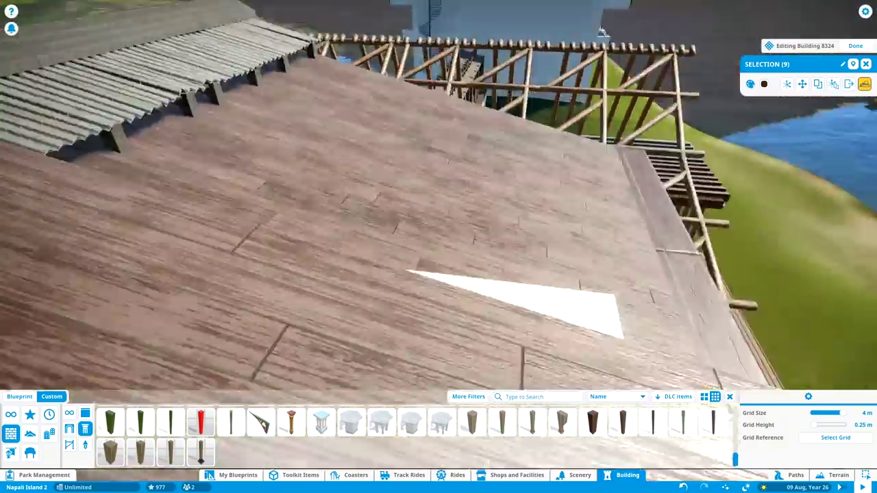
Copy the wooden roof pieces with their beams to widen the slatted roof outward, using a 1 m grid size
key(ctrl+v)
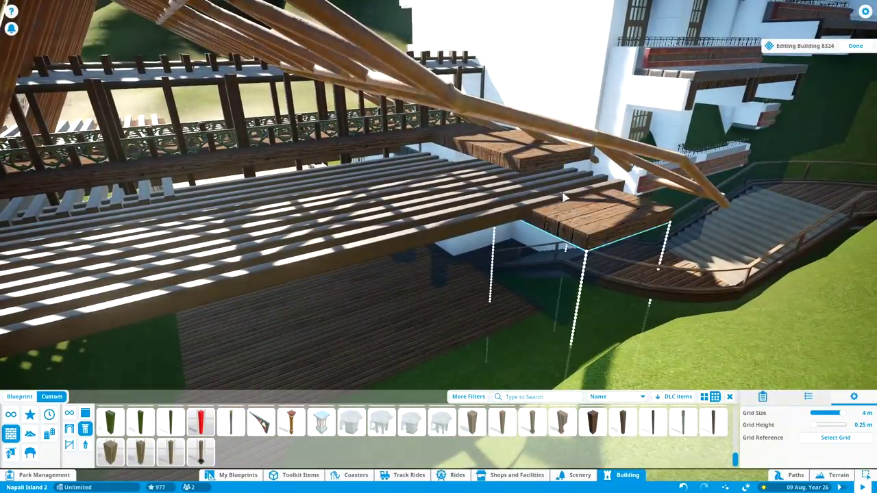
scroll(575, 196, down, 5)
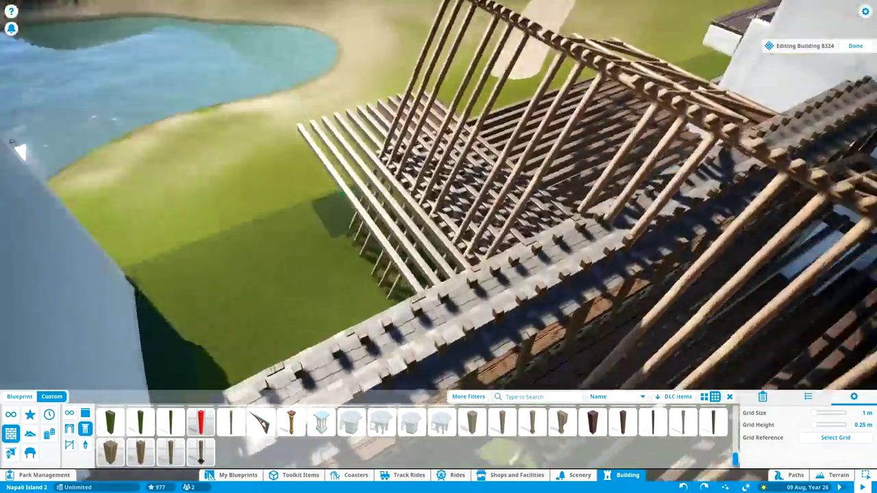
scroll(457, 191, down, 3)
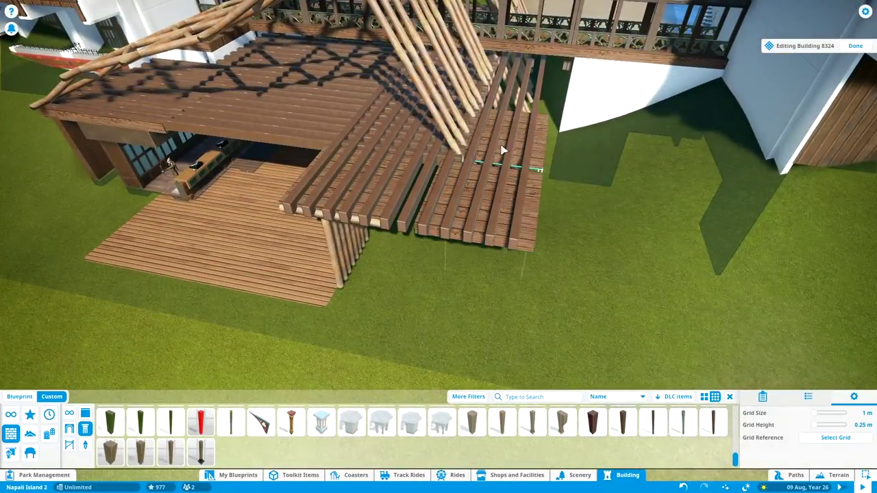
Select the slatted pole walls and copy them beneath the outer edge of the widened roof
scroll(502, 151, down, 10)
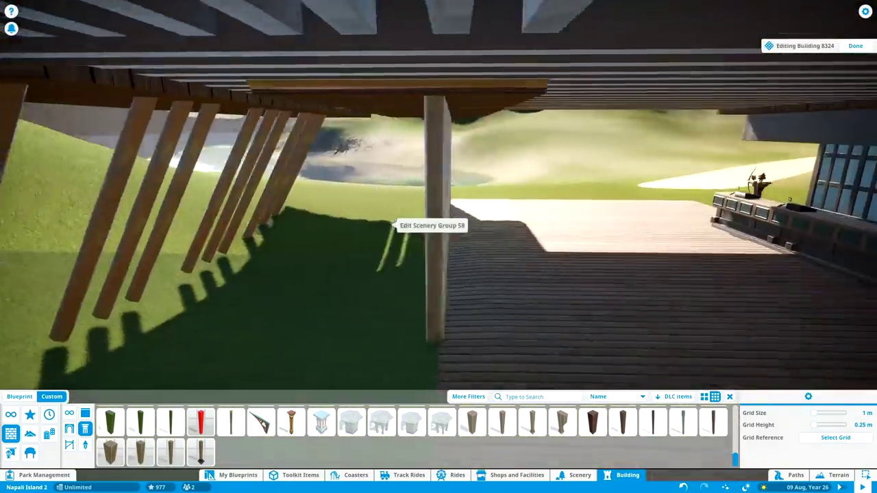
click(394, 222)
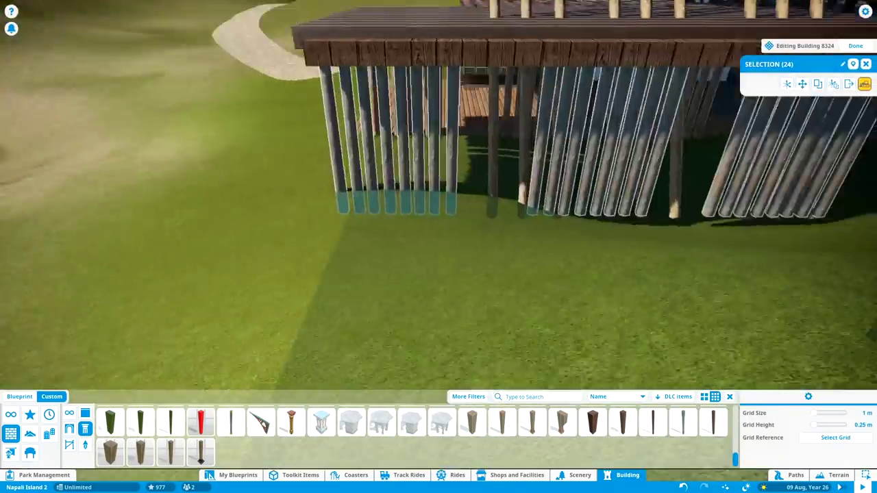
key(Escape)
Search the scenery for "shade" and cover the canopy's upper slope with angled, light green Shade 6 x 2m pieces laid side by side
scroll(439, 205, up, 10)
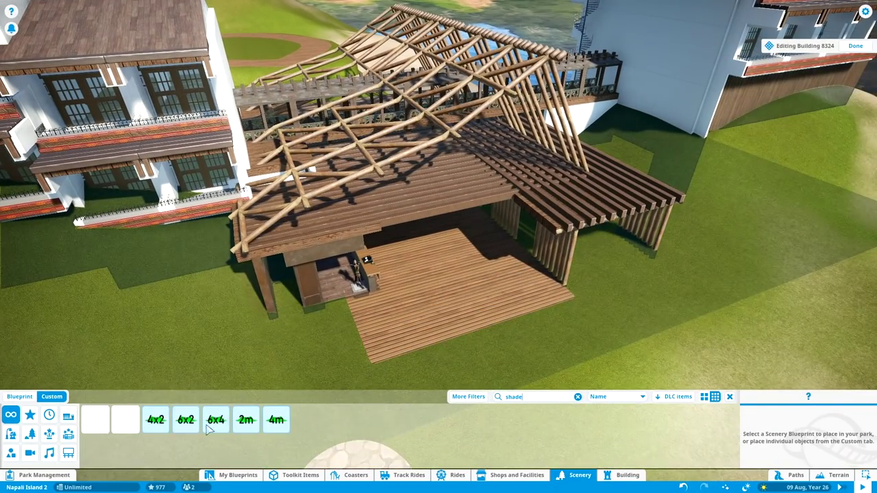
click(185, 420)
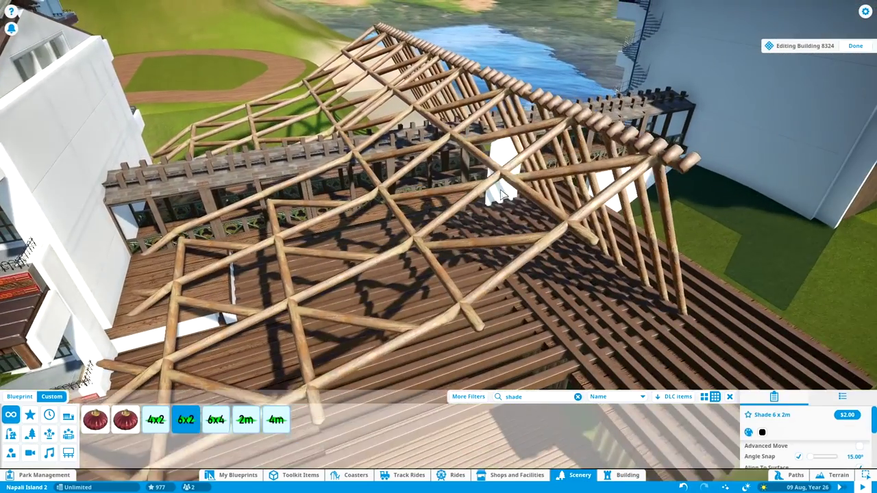
key(e)
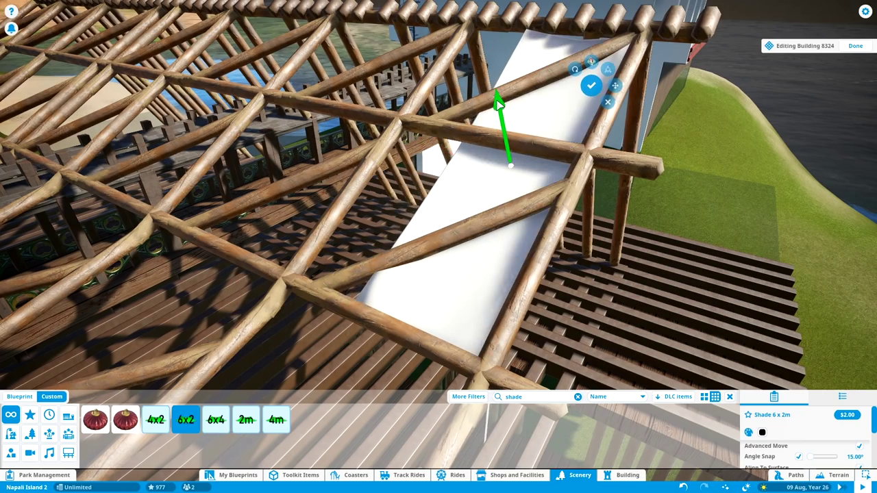
click(722, 354)
click(784, 413)
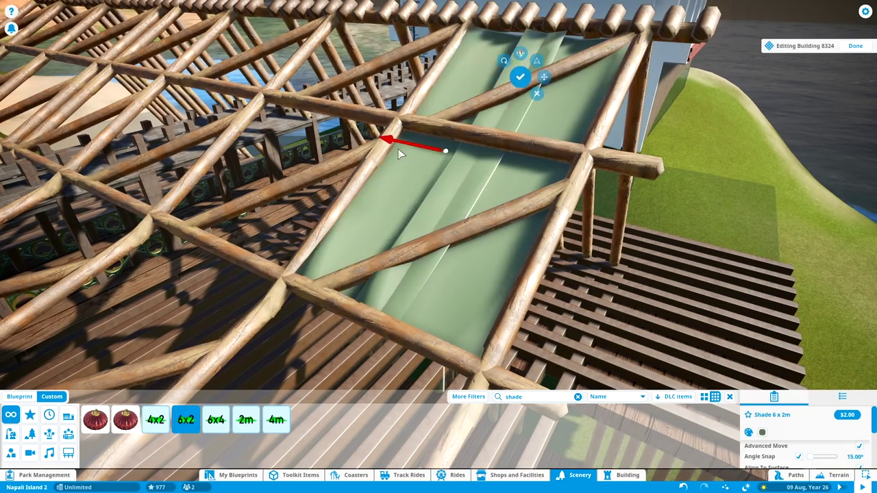
key(q)
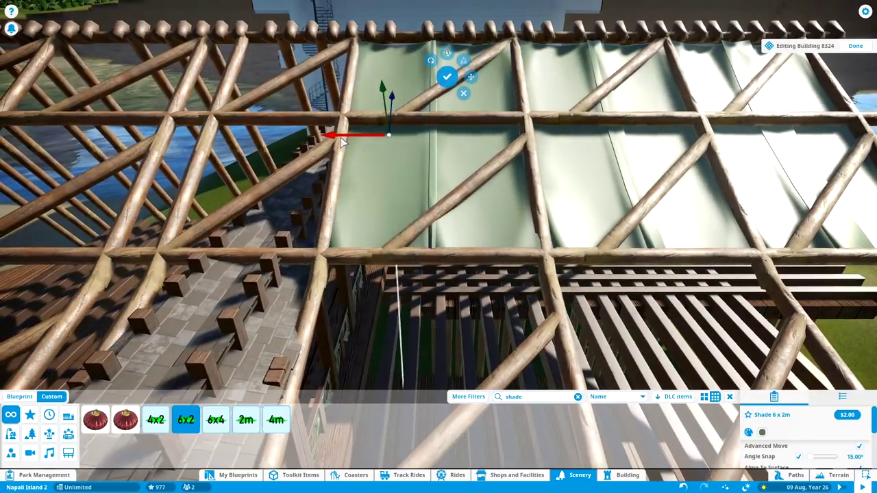
key(q)
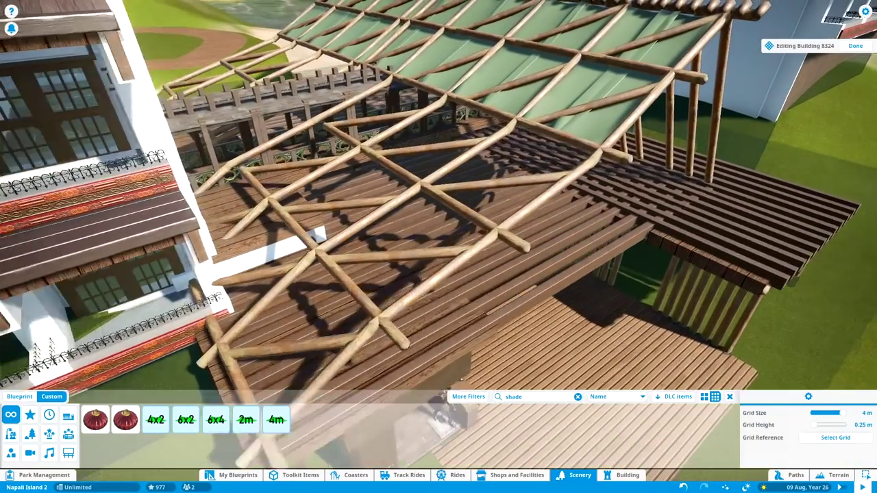
Cover the row of the pole canopy below the finished upper slope with angled Shade 4 x 2m pieces laid side by side
click(276, 419)
click(506, 220)
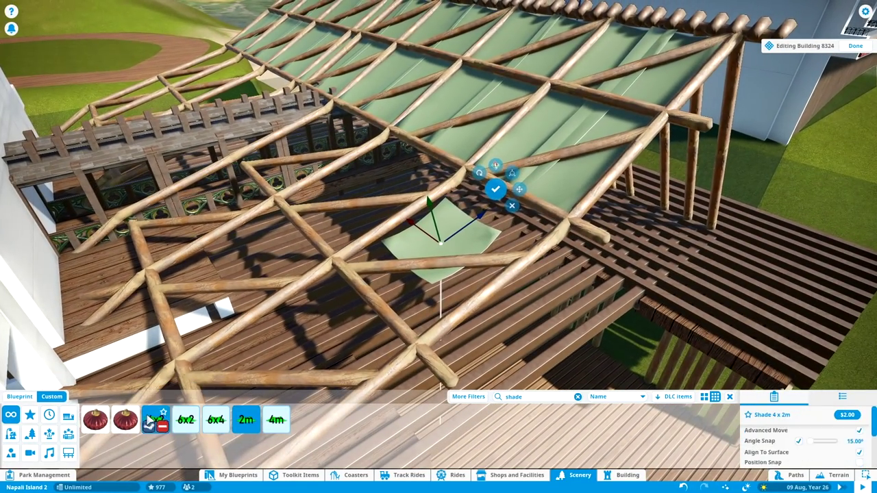
click(156, 420)
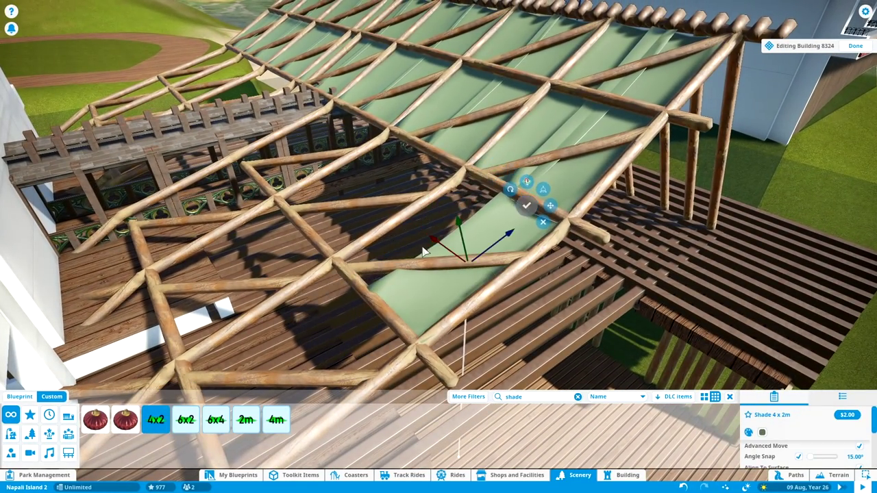
scroll(422, 214, up, 3)
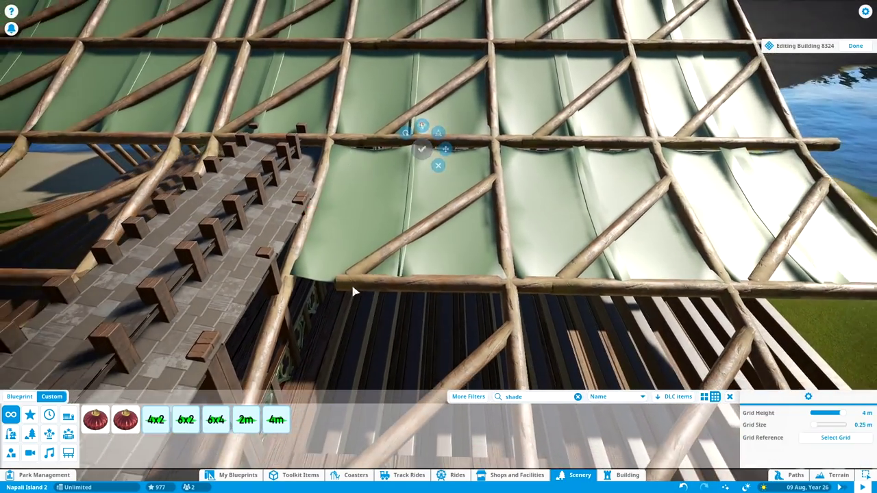
click(519, 220)
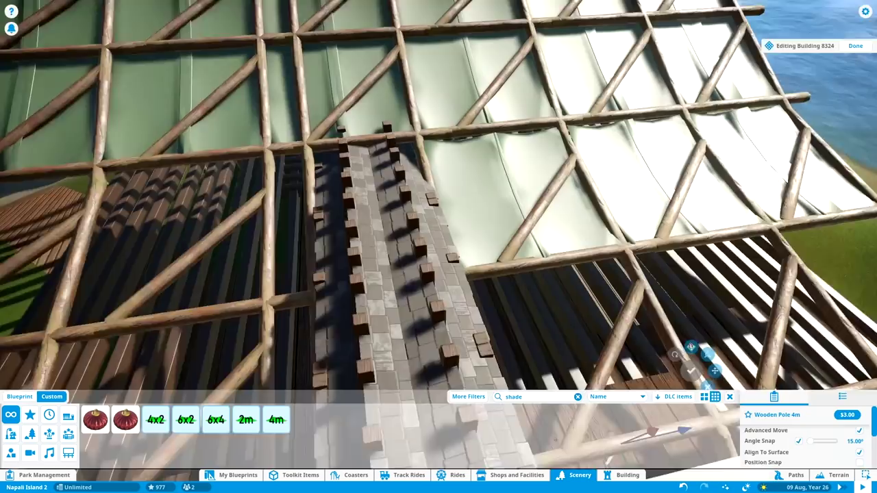
click(632, 247)
drag(370, 262, 291, 217)
Extend the green canopy cover downward with another row of Shade 4 x 2m pieces aligned between the wooden poles
click(276, 419)
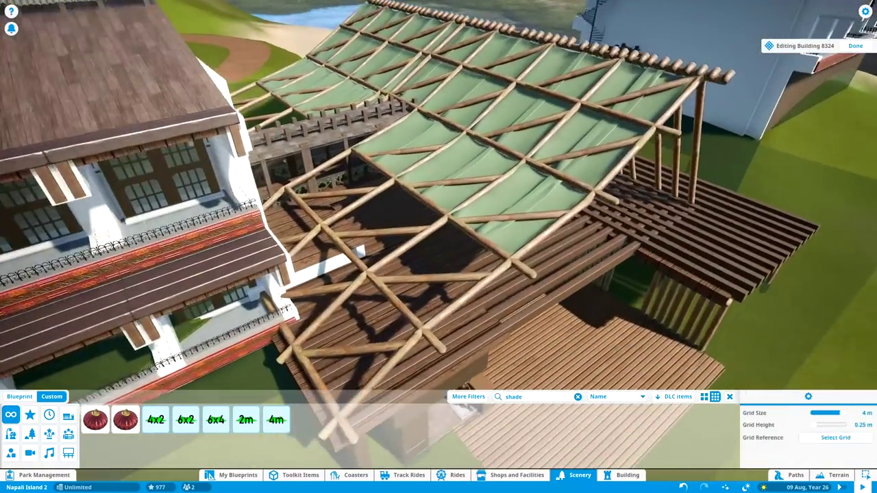
right_click(497, 286)
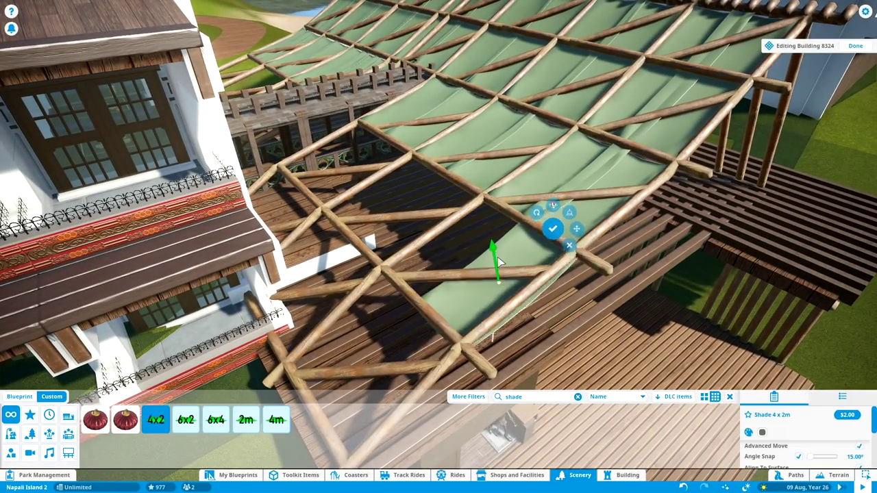
drag(432, 238, 274, 317)
right_click(476, 290)
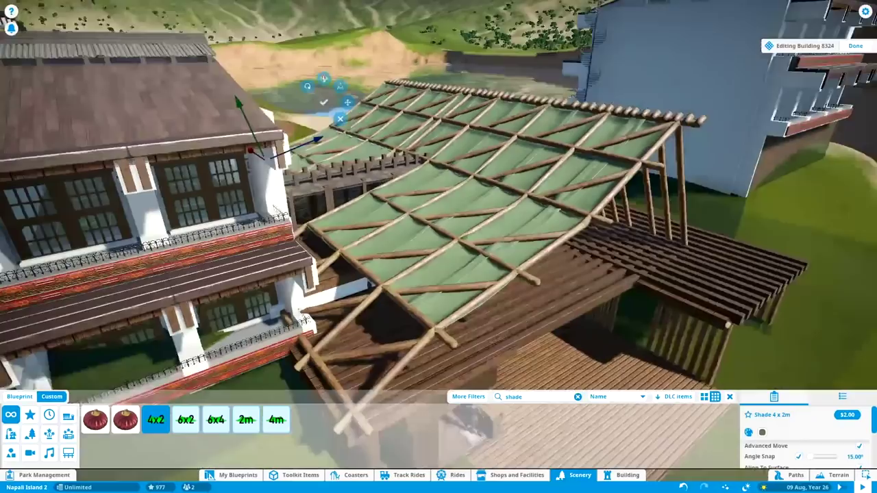
Cover the canopy's lowest row, from the outer corner to the hotel wall, with Shade 4 x 2m pieces
click(157, 419)
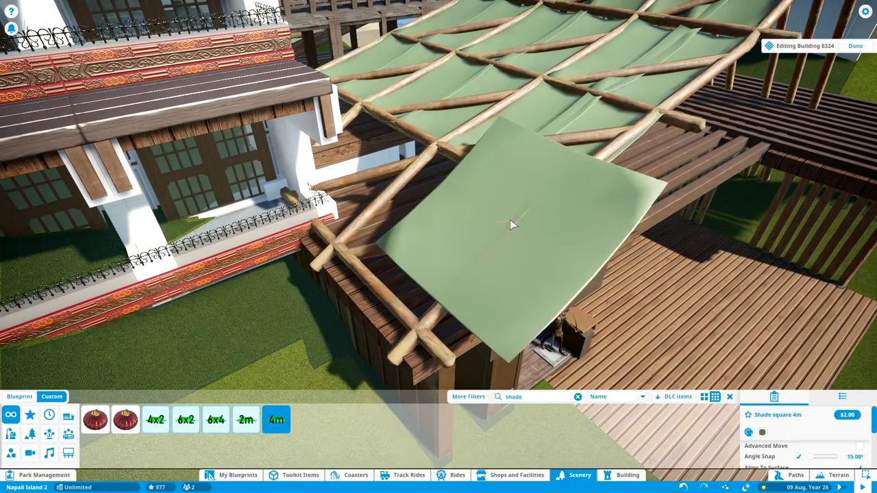
scroll(459, 231, up, 2)
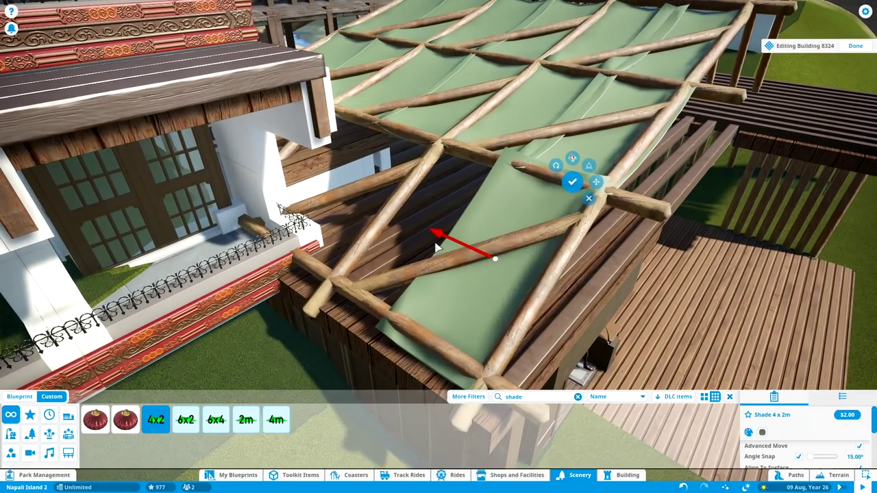
key(q)
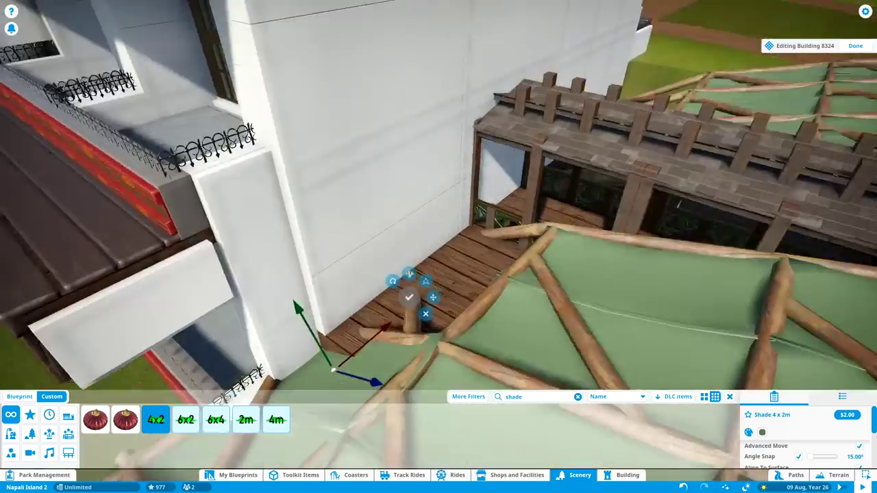
key(q)
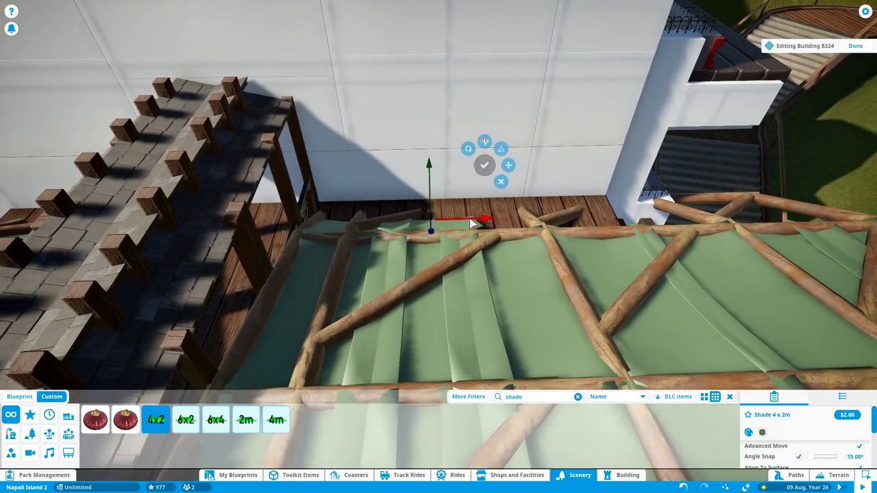
key(q)
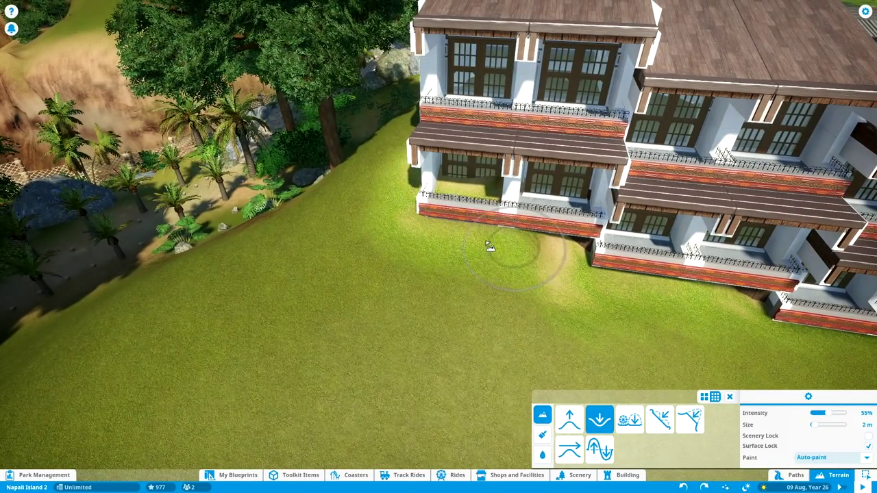
Lower the terrain around the hotel's lowest balconies and between its wings using the Push tool with a 4 m brush
scroll(504, 232, down, 3)
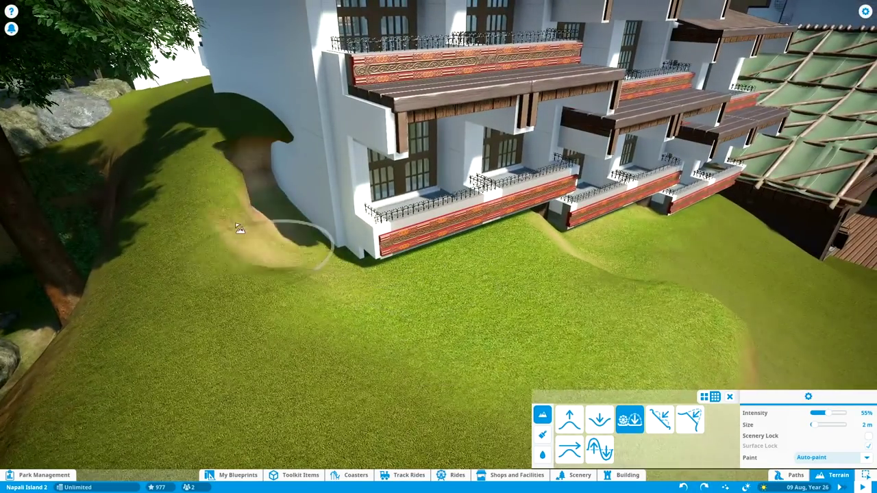
scroll(253, 164, up, 3)
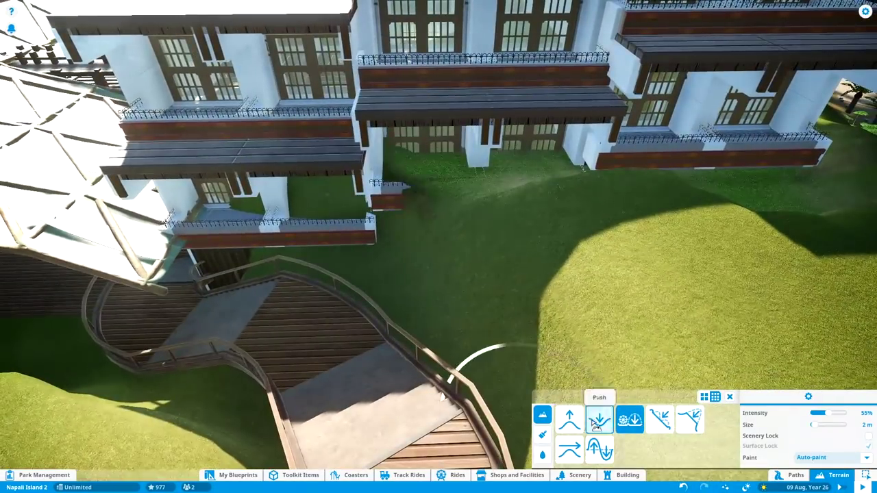
click(599, 419)
scroll(553, 169, up, 3)
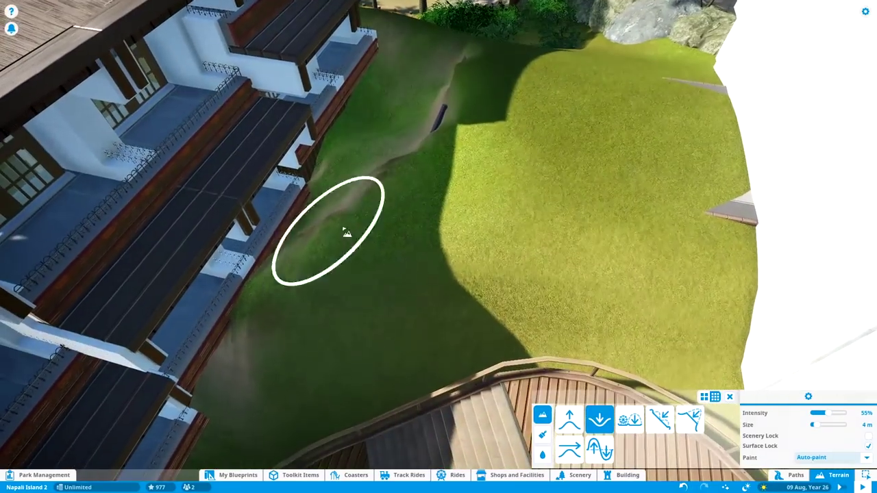
scroll(467, 84, up, 3)
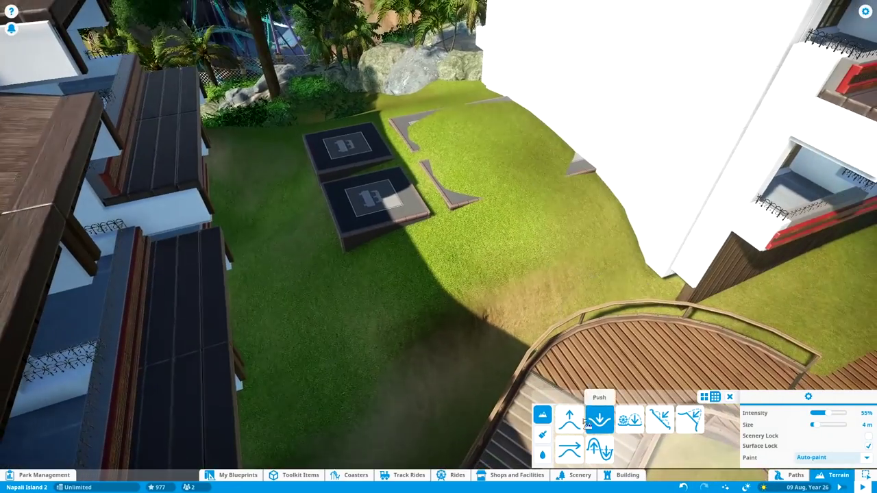
scroll(416, 130, up, 3)
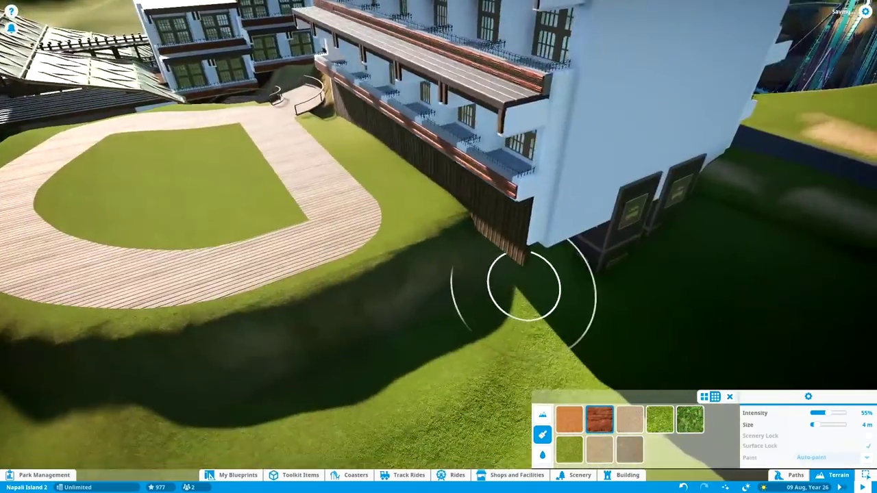
Raise the ground between the hotel and the stone path into a steep-sided hill with a 7 m brush
click(542, 415)
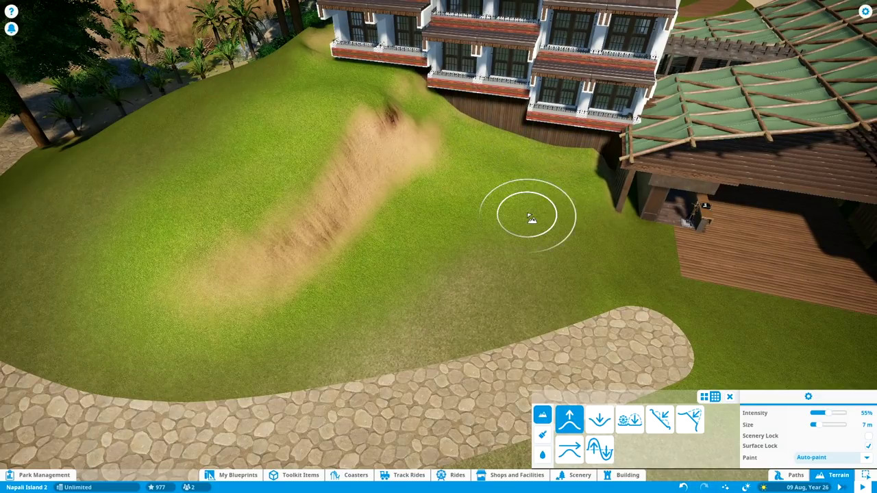
key(s)
key(s)
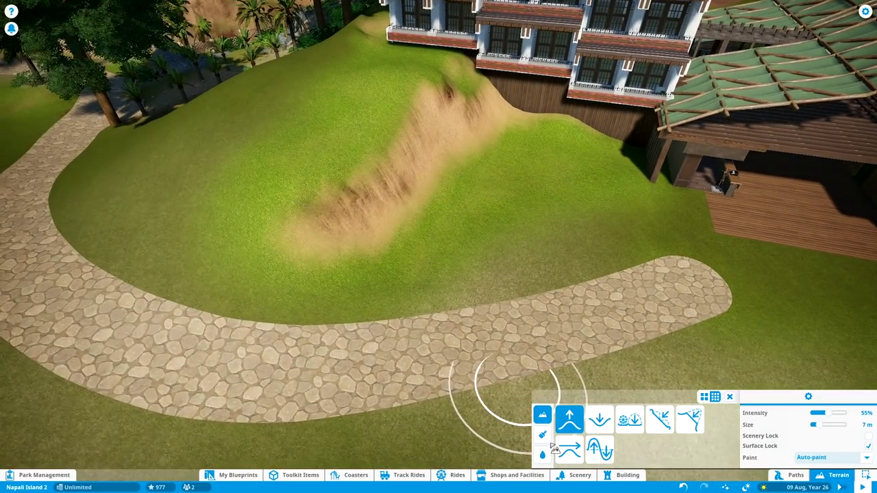
Paint varied sand and grass textures over the hill and the lower lawn with a 3 m brush
click(542, 435)
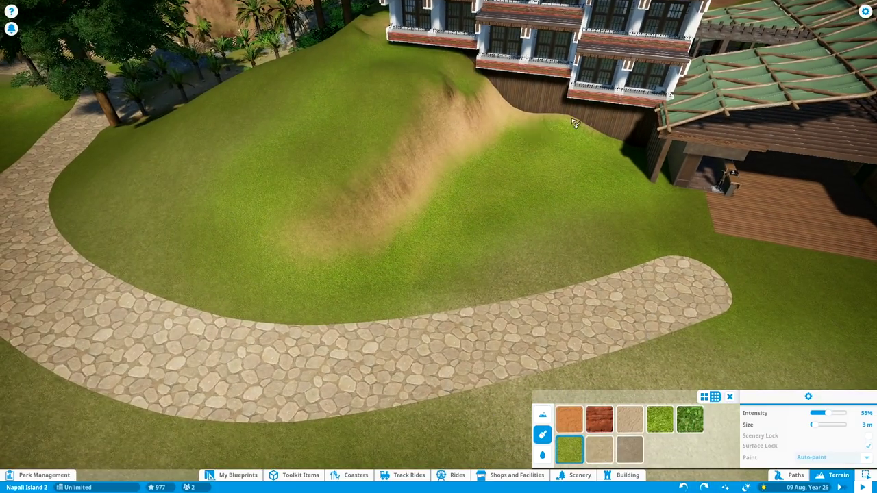
click(599, 449)
drag(425, 301, 470, 172)
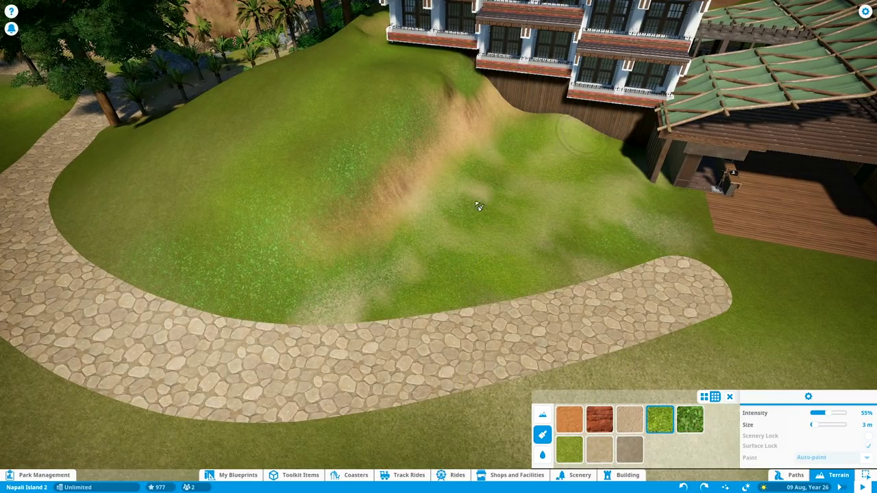
scroll(690, 229, down, 3)
scroll(358, 221, up, 3)
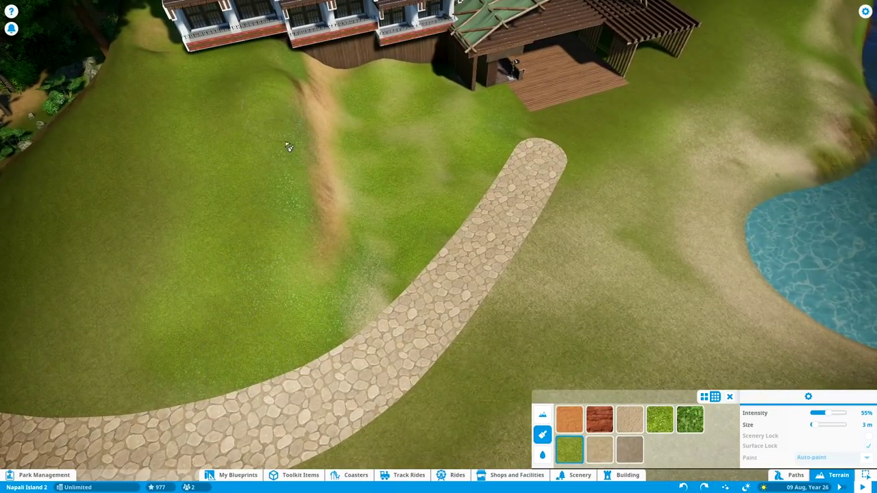
Paint the hill's steep side with the red rock texture from the hotel wall down to the stone path
click(599, 419)
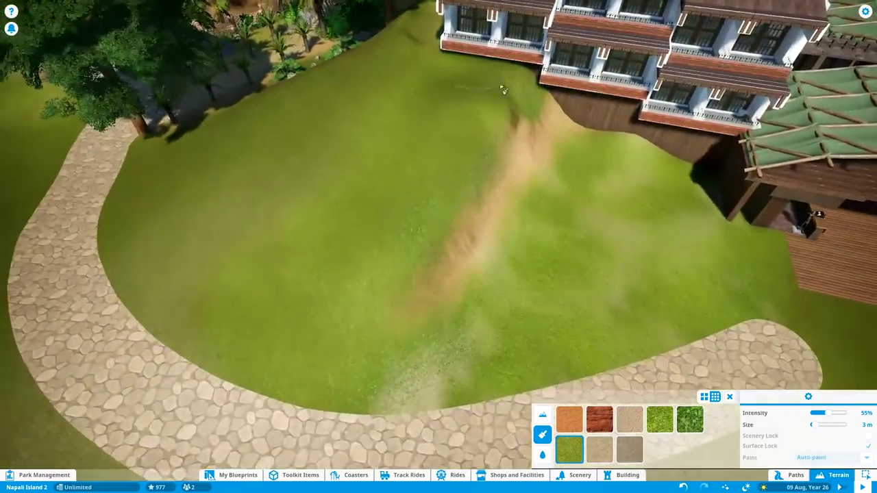
drag(343, 233, 396, 182)
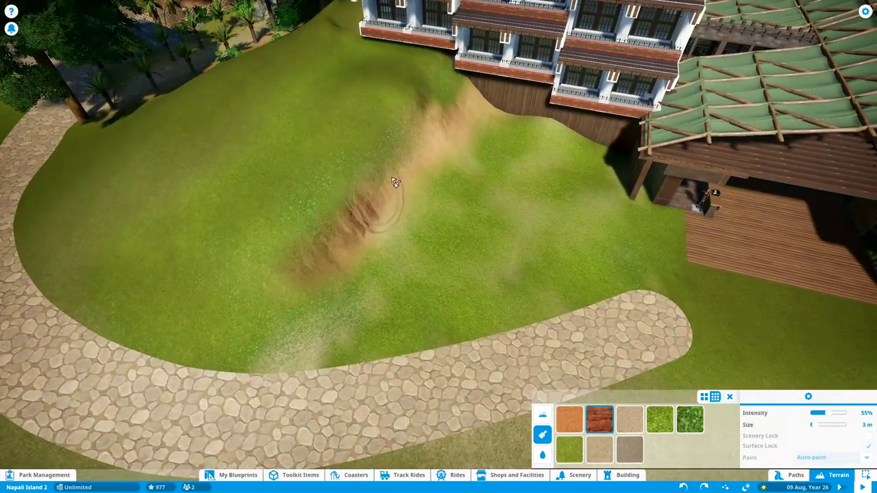
click(569, 419)
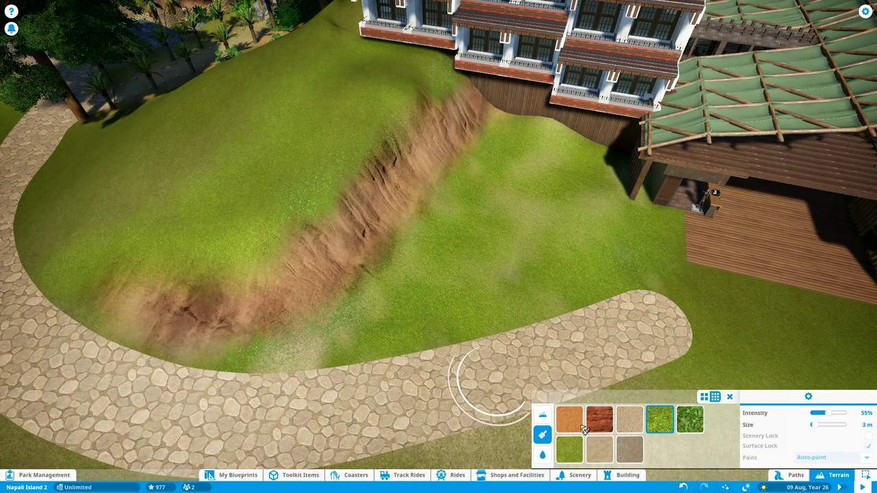
Flatten the grassy ground between the hotel's wooden wall, the cliff and the stone path with a 5 m brush
scroll(411, 205, up, 5)
key(Tab)
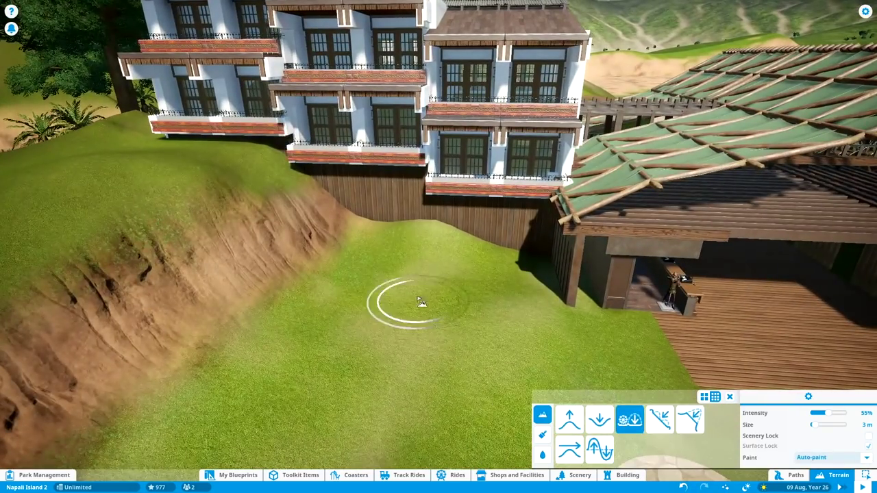
click(415, 248)
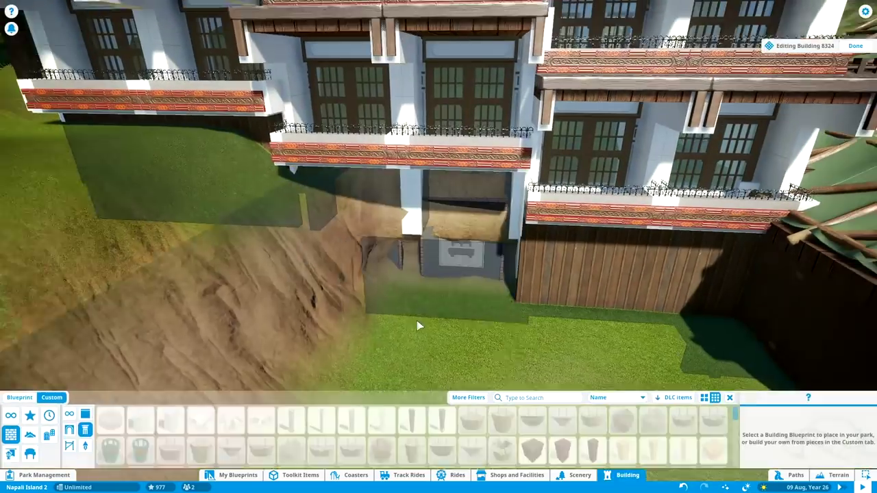
key(Escape)
scroll(489, 309, down, 10)
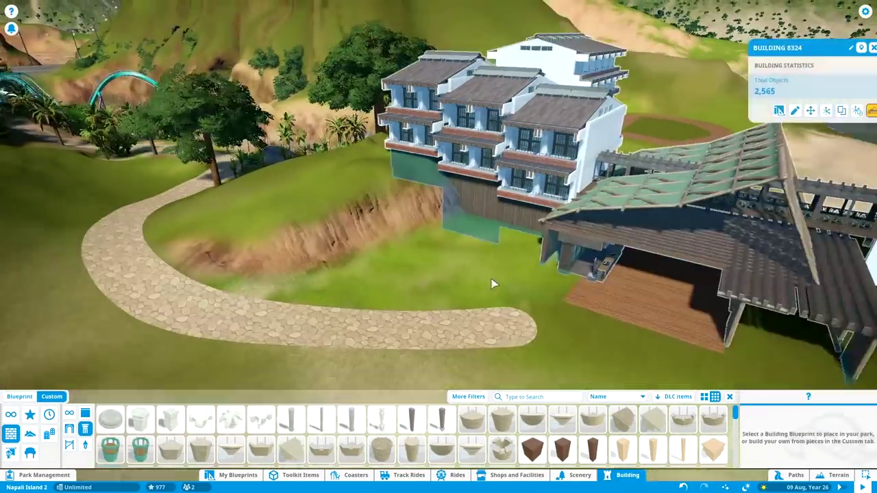
scroll(480, 308, up, 5)
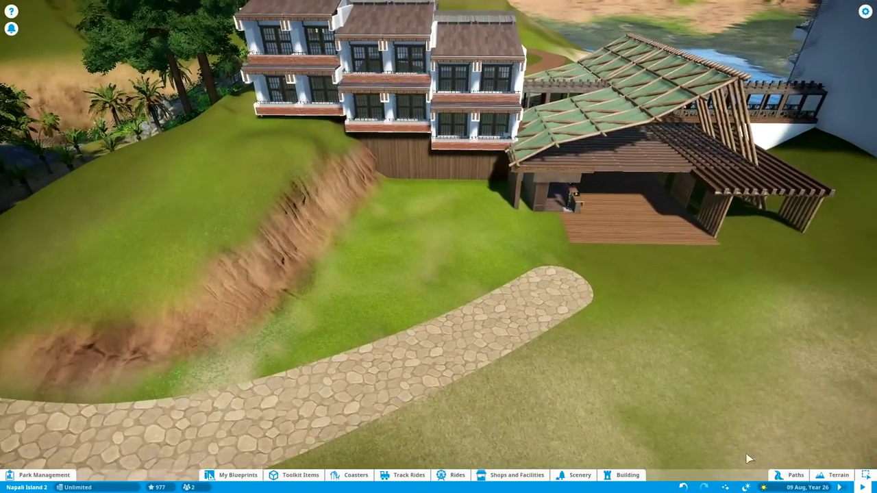
key(Tab)
key(d)
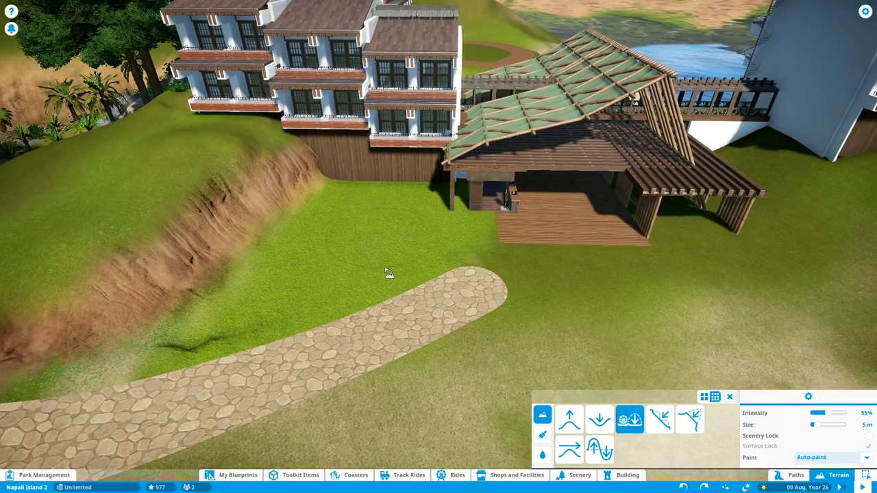
Lay 4 m wide, grid-aligned grey cobbled path tiles on the lawn in front of the hotel's wooden wall
key(p)
scroll(389, 274, up, 3)
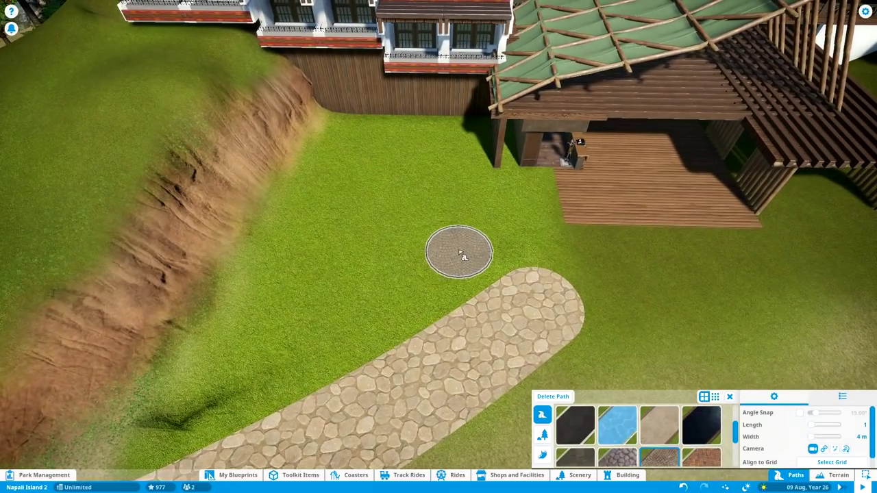
click(405, 255)
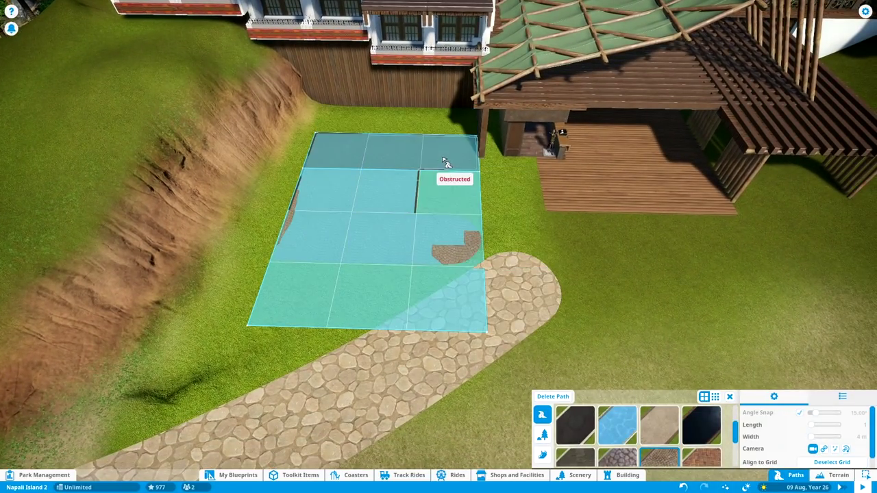
click(446, 218)
Remove the rounded cobbled path piece between the new paving and the end of the stone path
key(q)
key(t)
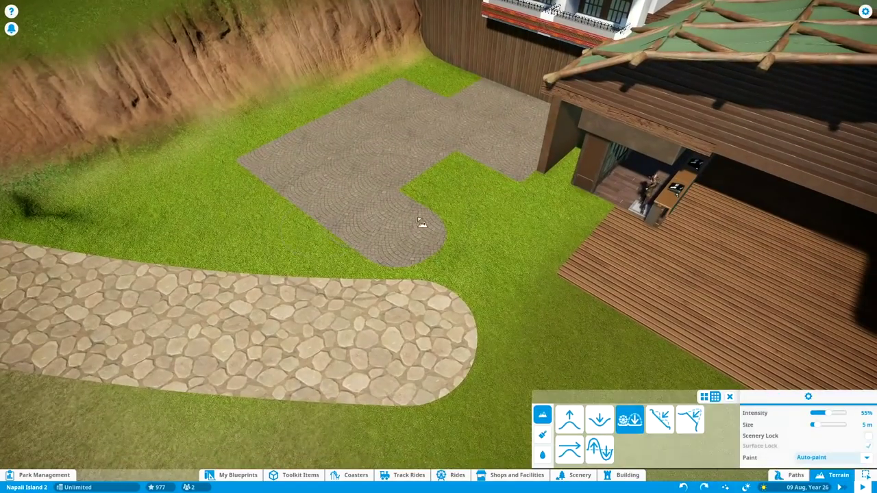
key(p)
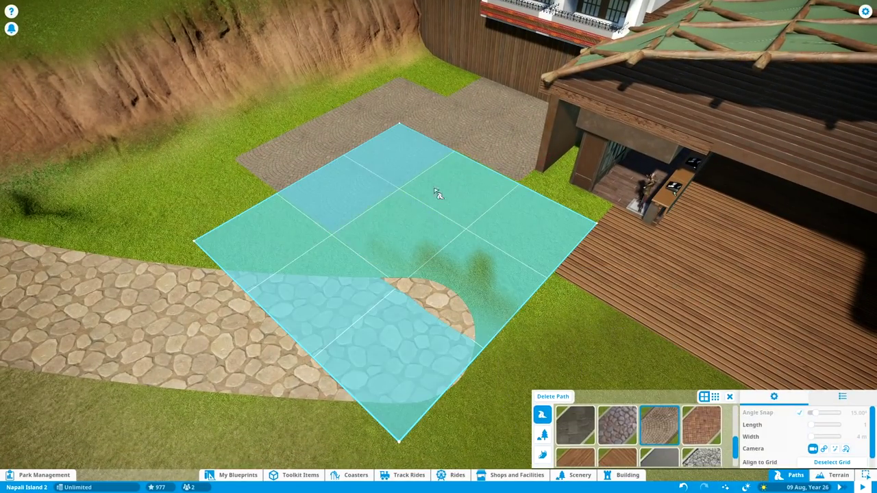
key(Escape)
key(s)
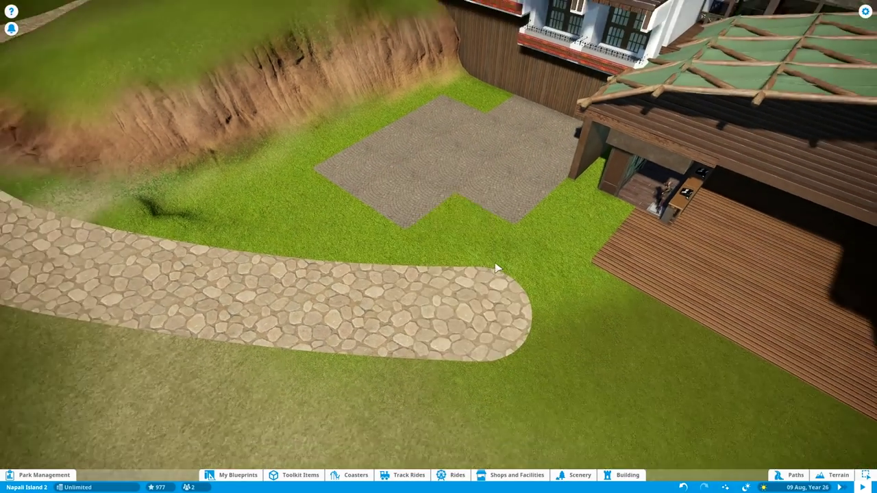
Extend the 5 m stone path to the hotel's wooden deck and join the 4 m wide grey cobbled paving to it
mouse_move(442, 236)
mouse_down()
mouse_move(735, 199)
mouse_move(728, 194)
mouse_up()
key(e)
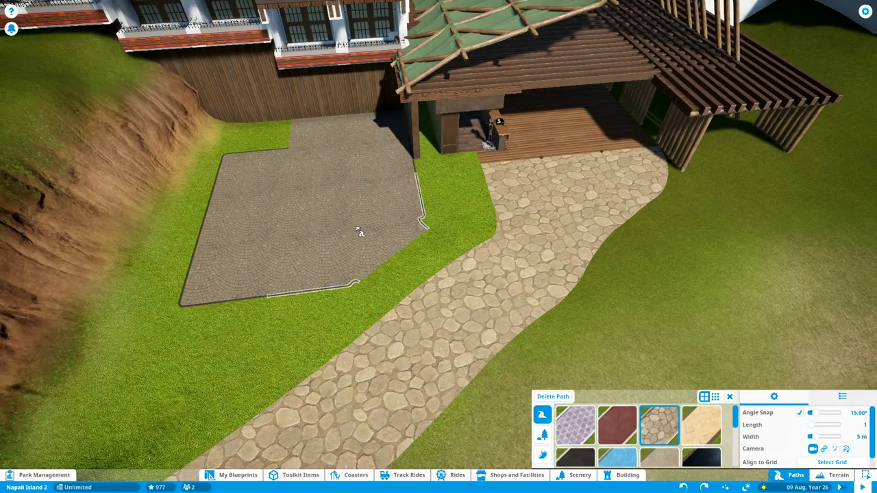
click(473, 249)
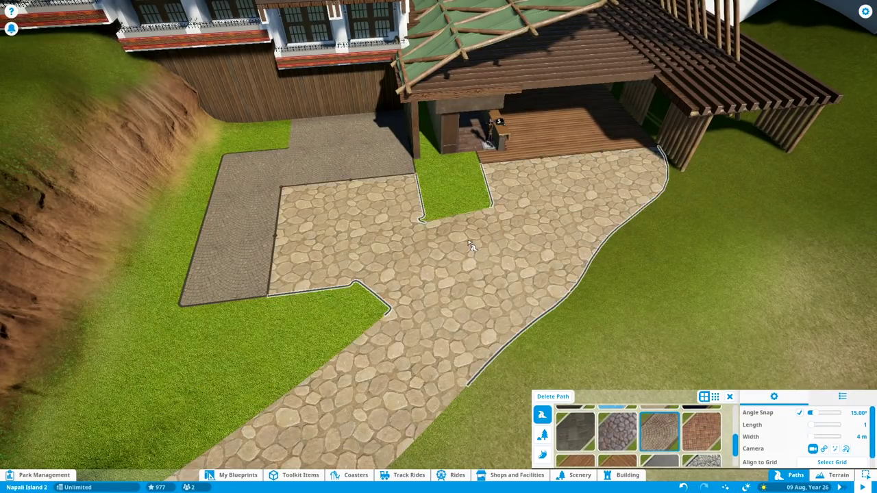
key(ctrl+z)
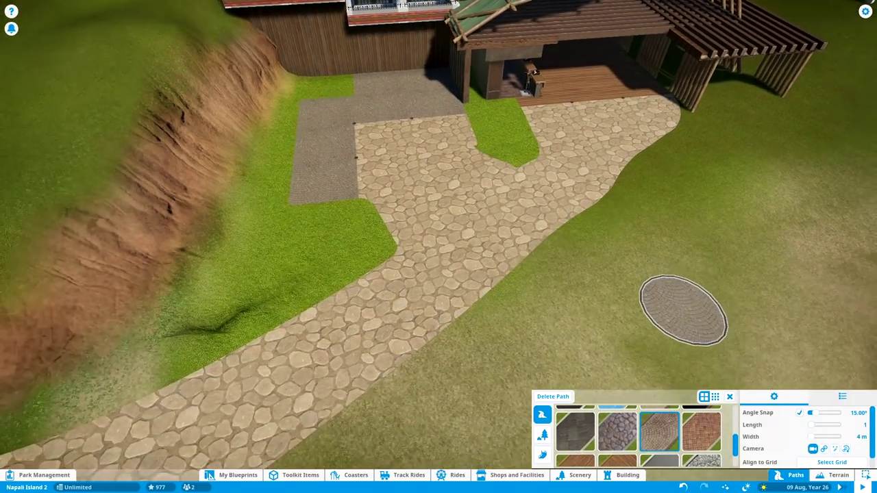
key(w)
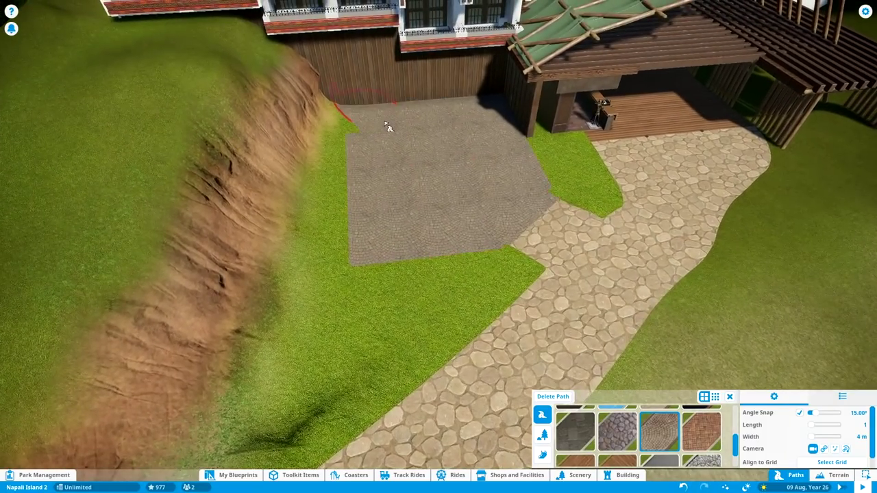
Round off the grey paving's back corner beside the cliff and remove the surplus piece extending over the front lawn
click(476, 267)
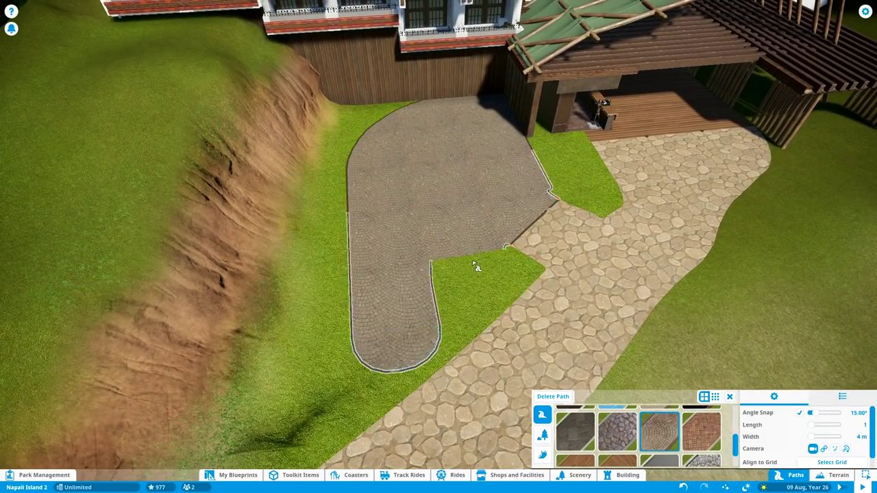
scroll(438, 255, down, 5)
key(Escape)
scroll(518, 272, up, 3)
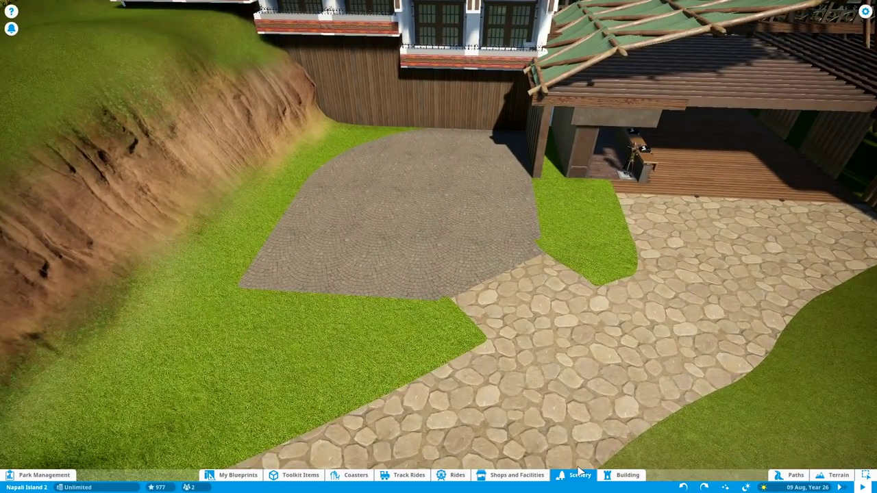
Choose the World Fair Picnic Table and recolour its red parts dark brown (472C11) and its green upholstery dark
click(578, 474)
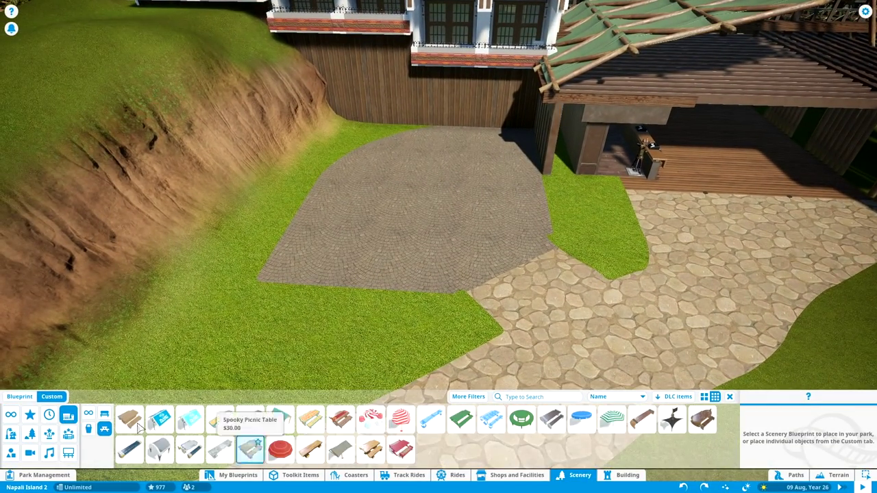
click(129, 419)
click(461, 419)
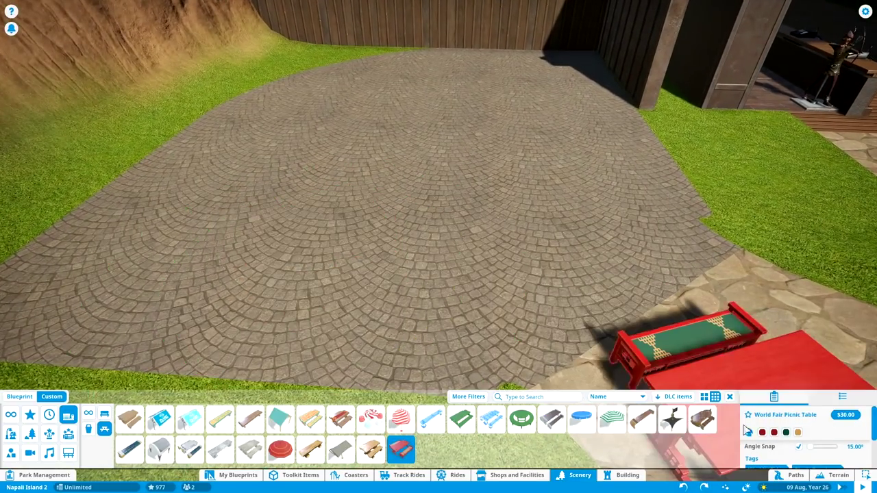
click(762, 432)
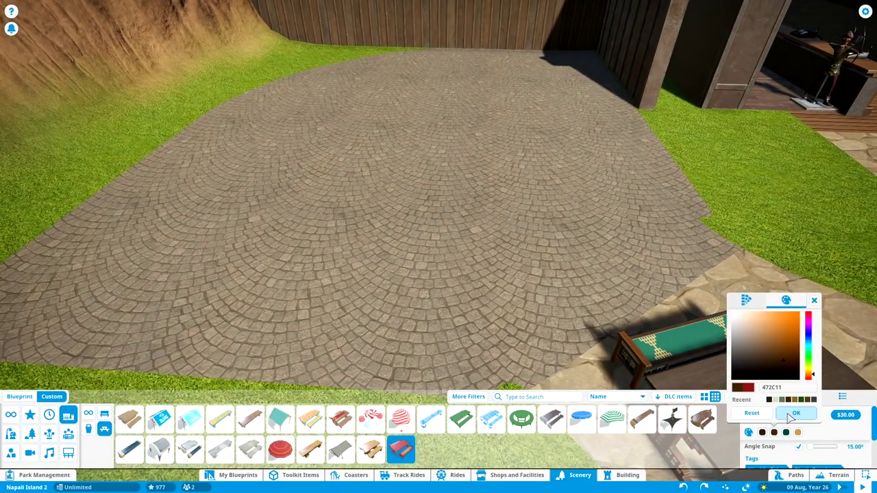
click(794, 413)
click(785, 432)
click(808, 413)
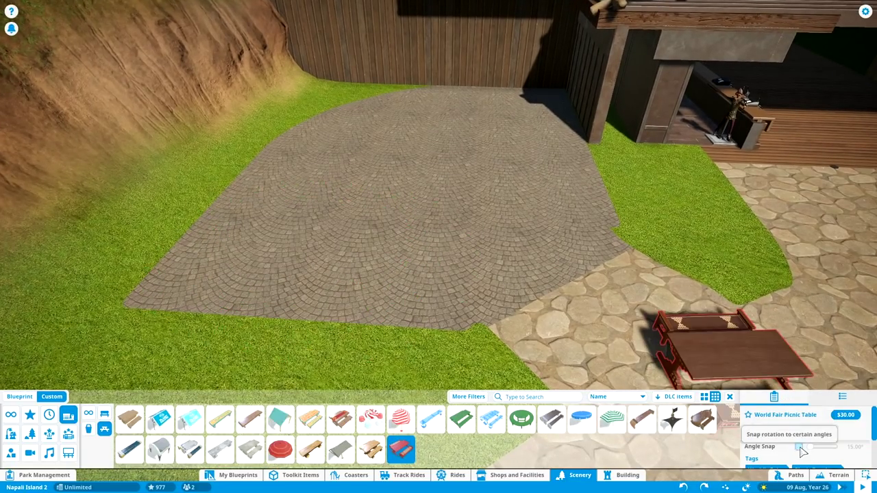
Set out ten dark picnic tables in three rows across the grey paving, with angle snap off
click(401, 278)
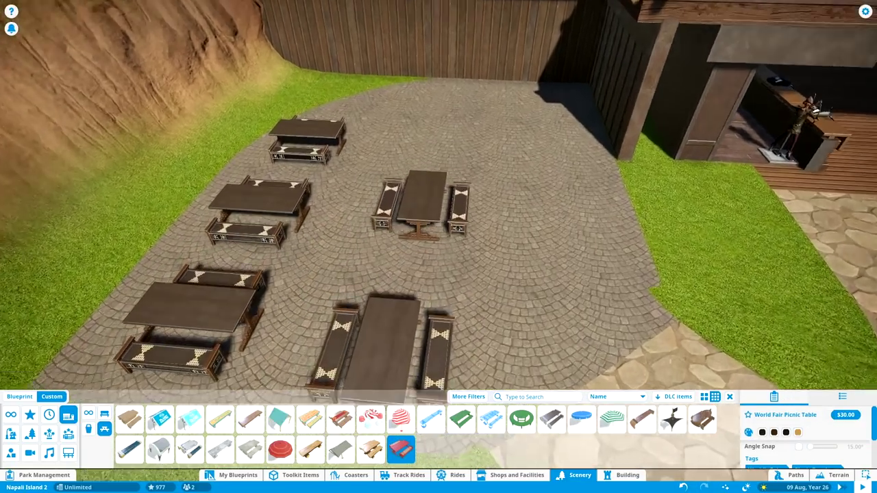
click(421, 221)
click(442, 102)
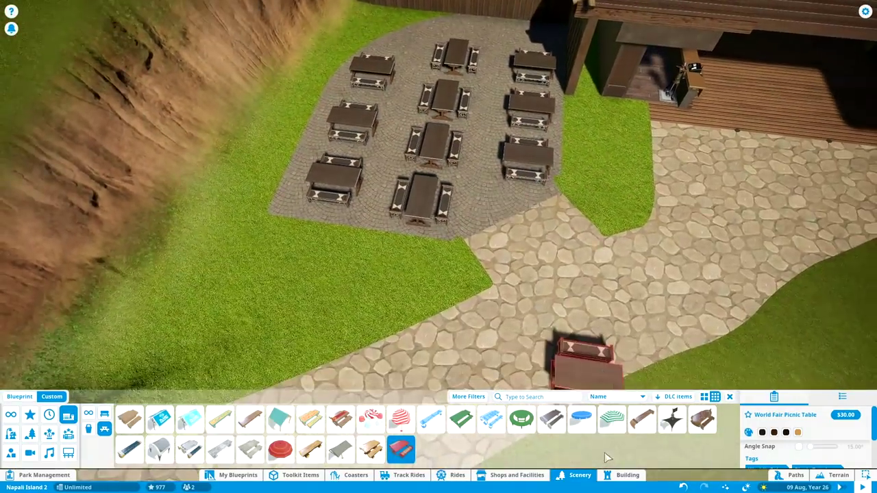
click(611, 419)
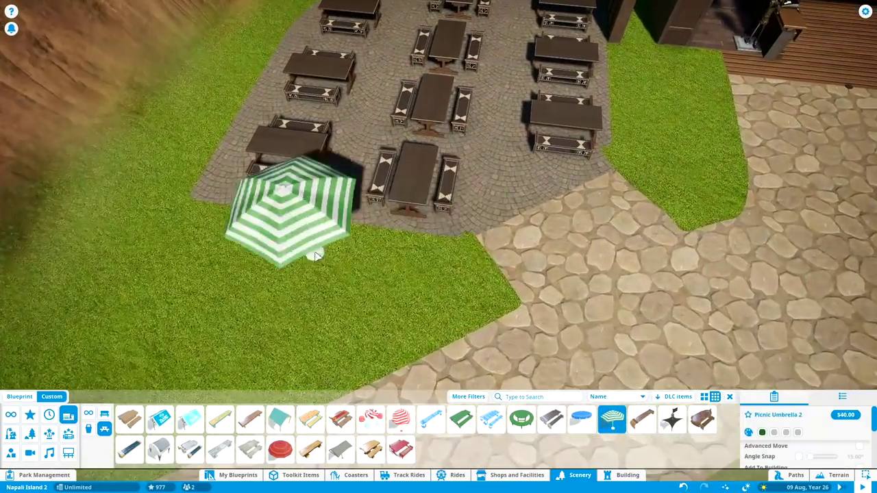
scroll(316, 254, up, 5)
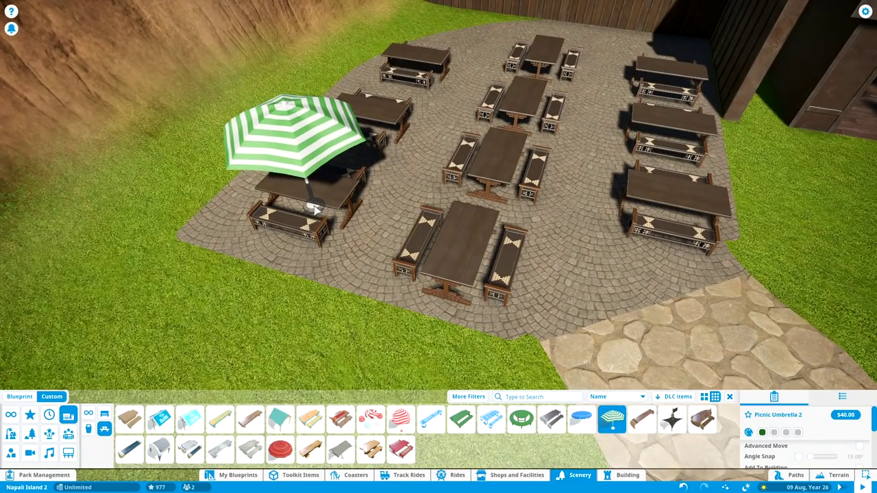
scroll(664, 252, down, 5)
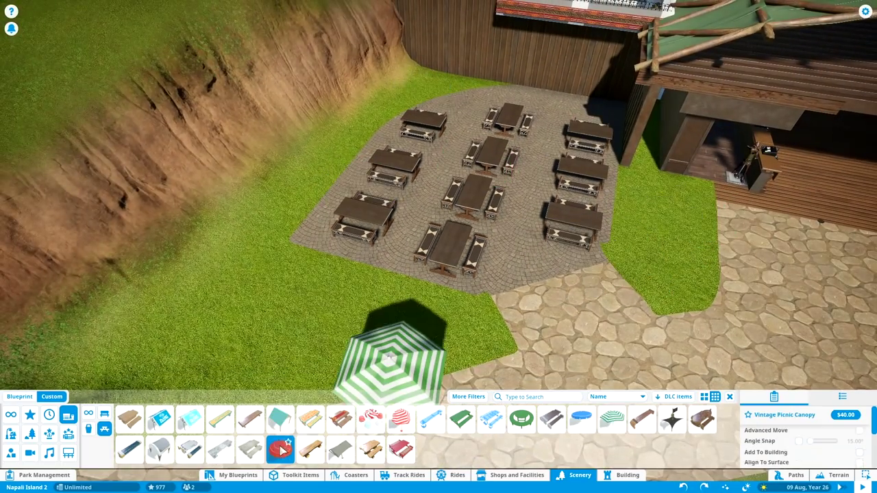
Cover four of the terrace's picnic tables with red Vintage Picnic Canopies
right_click(424, 137)
scroll(424, 137, down, 10)
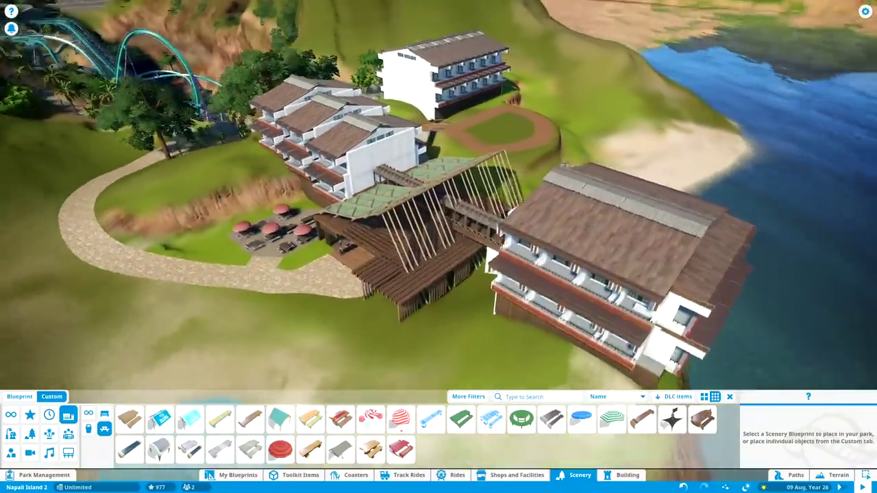
scroll(439, 206, up, 8)
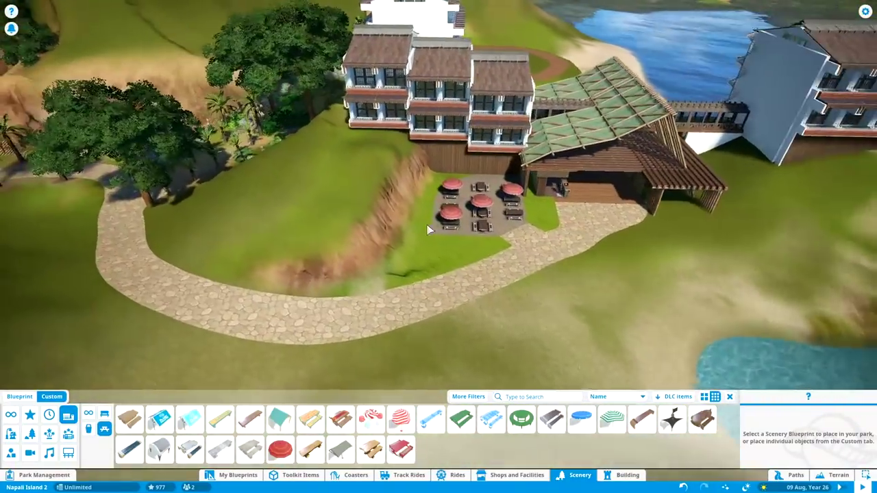
Plant large Brazil Nut trees near the stone path and the lake, with low Beach Tree foliage along the rock slope's foot
click(30, 433)
click(317, 419)
click(498, 449)
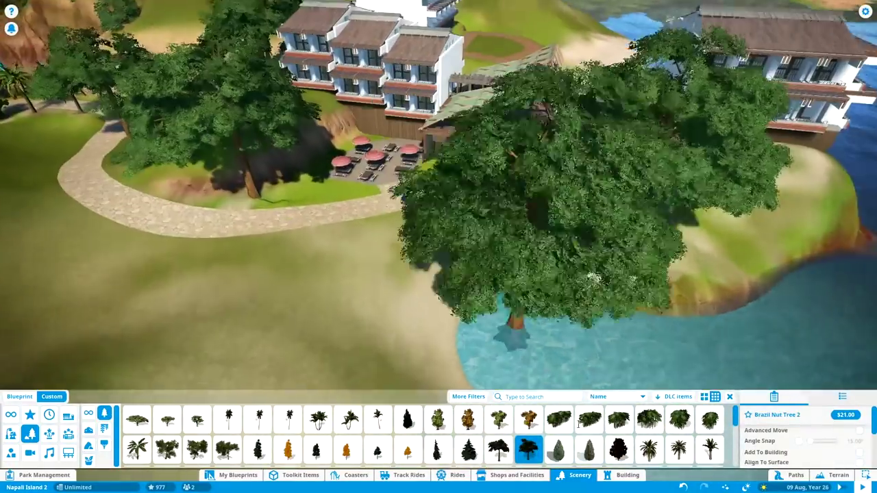
click(377, 418)
click(167, 448)
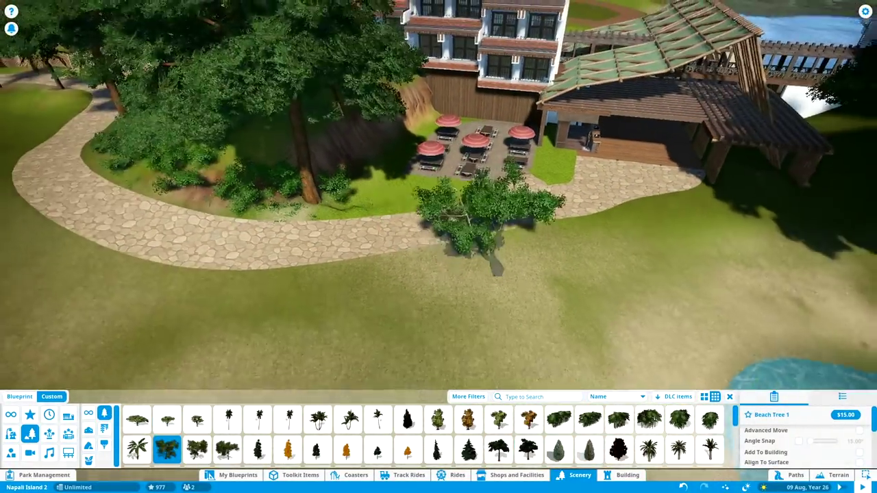
Plant Jelly Palms along the stone path and on the small lawns on both sides of the picnic terrace
scroll(425, 435, down, 2)
click(528, 435)
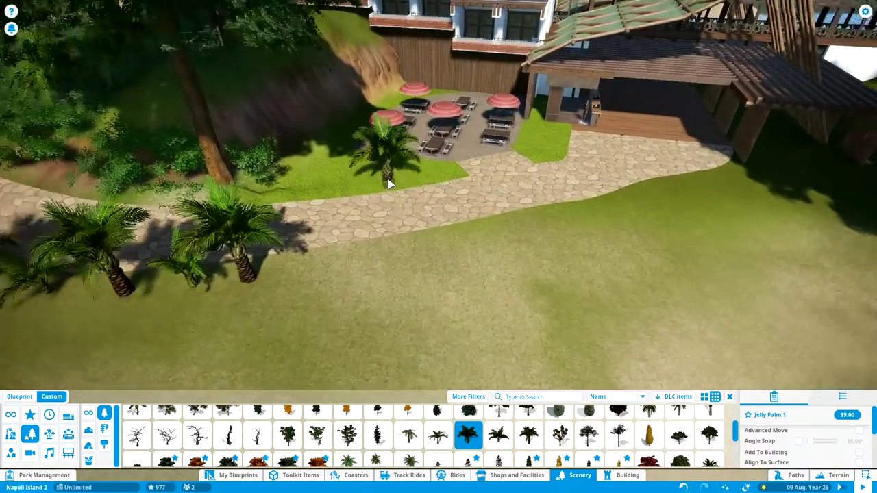
click(528, 435)
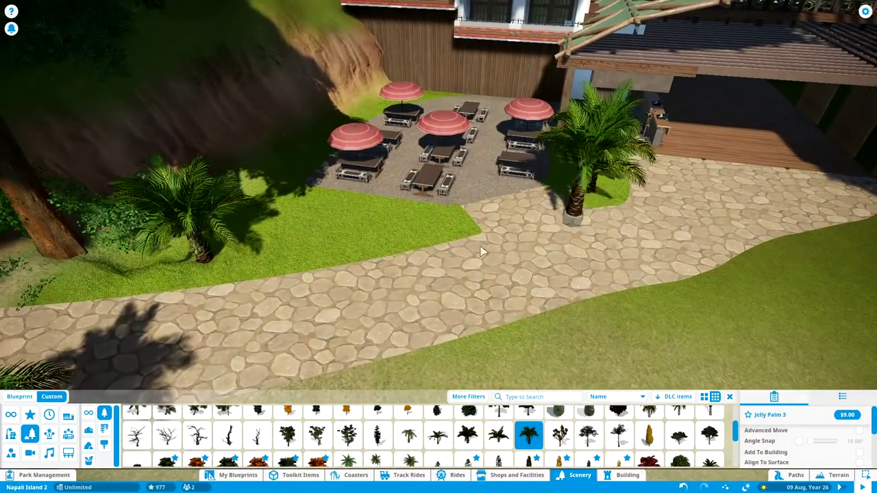
Add small palms and low shrubs around the terrace lawns, and Short Palm 2 and Sycamore Tree 1 near the lake
click(409, 435)
scroll(439, 425, down, 1)
click(468, 450)
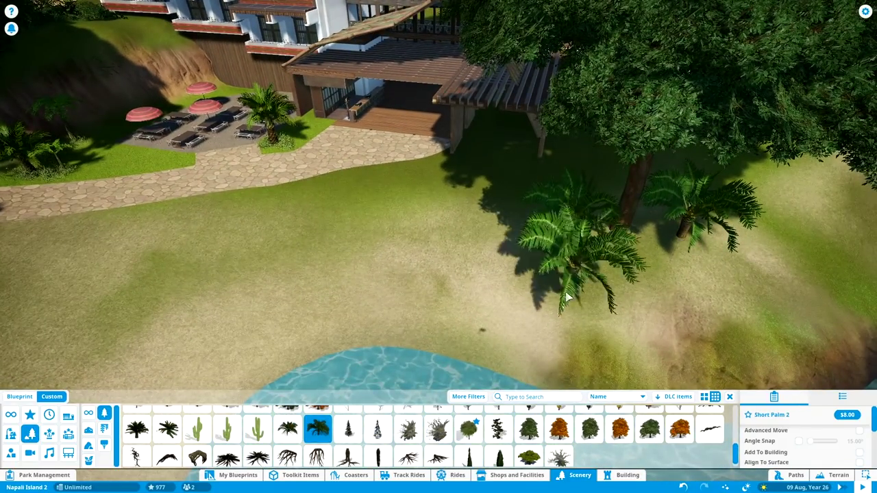
click(529, 428)
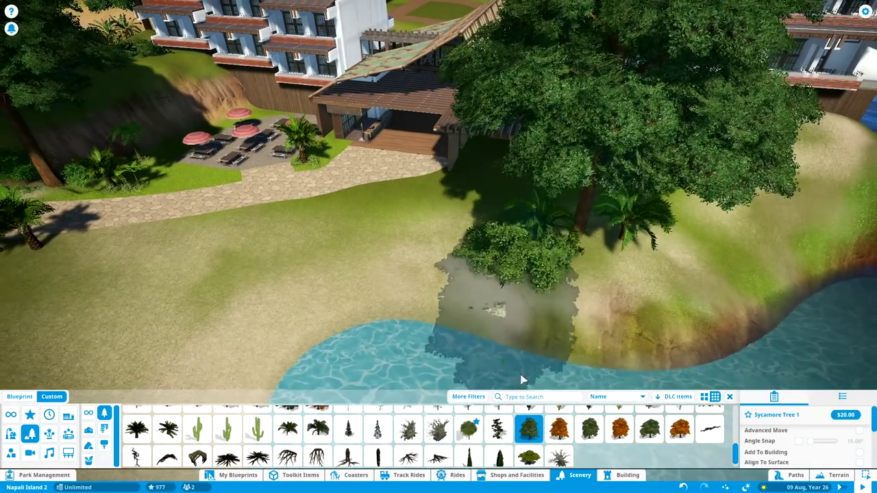
key(Escape)
Plant a border of Petunia Flowers along the picnic terrace's front edge down to the stone path
click(88, 430)
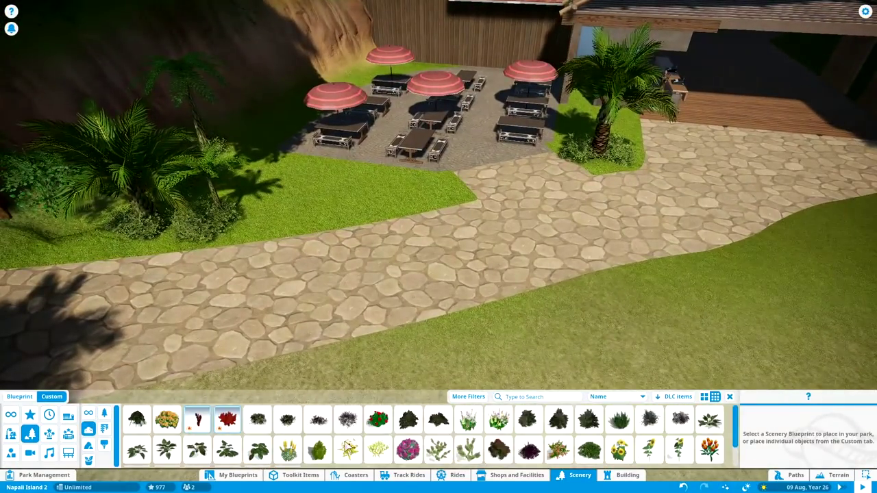
click(408, 449)
scroll(401, 254, up, 3)
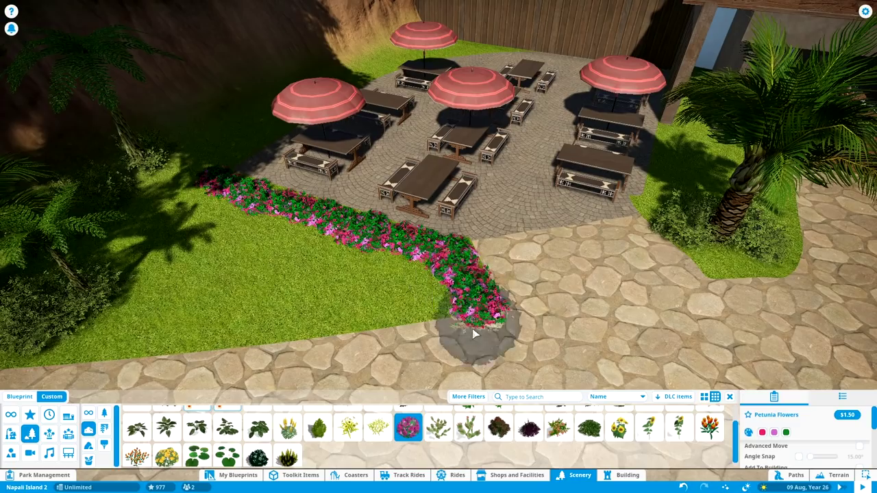
Continue the petunia border around the terrace's cliff side and along its back edge by the wooden wall
key(a)
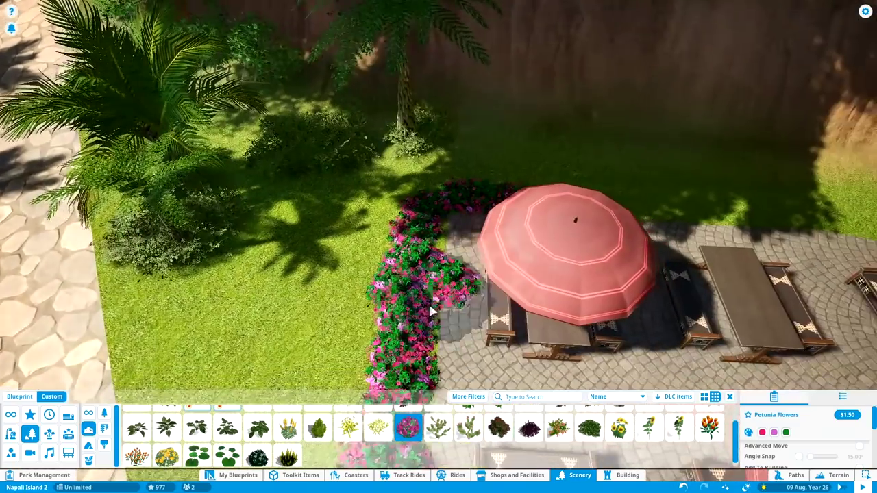
key(w)
key(d)
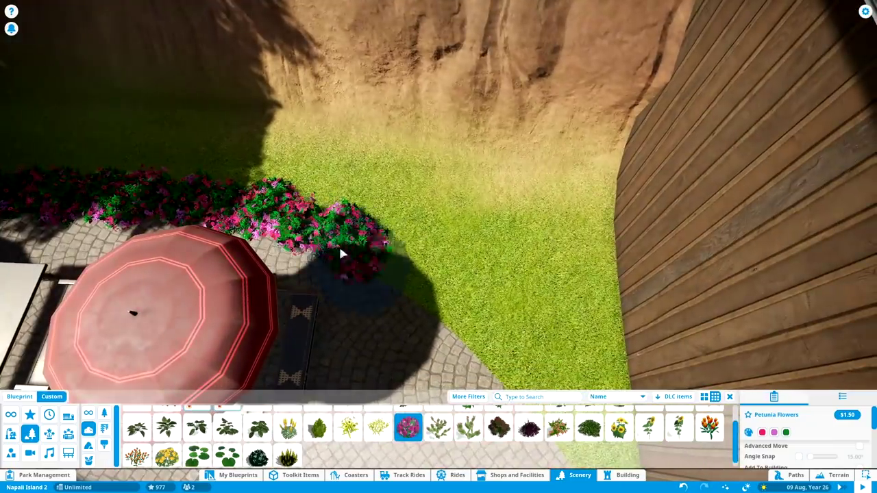
key(s)
mouse_move(342, 254)
mouse_down()
mouse_move(528, 313)
mouse_move(519, 301)
mouse_move(567, 284)
mouse_move(588, 351)
mouse_up()
Line the triangular lawn's edge along the stone path with Petunia Flowers
scroll(588, 351, down, 5)
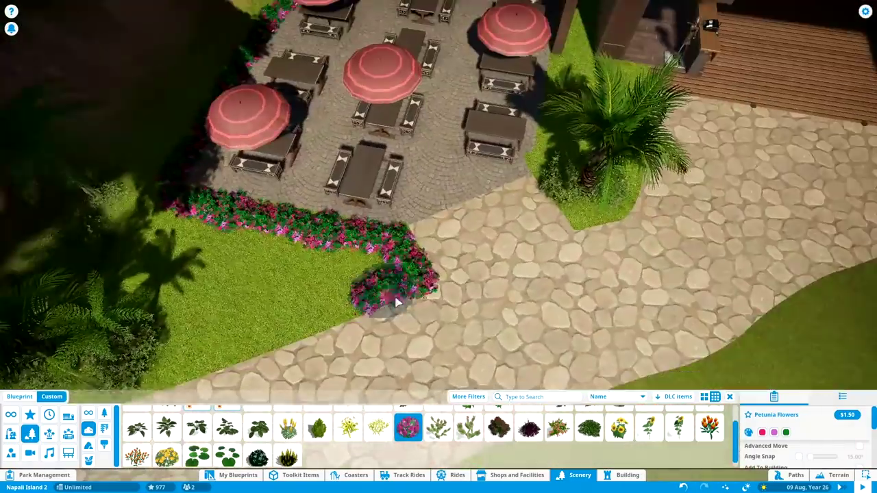
scroll(522, 290, up, 3)
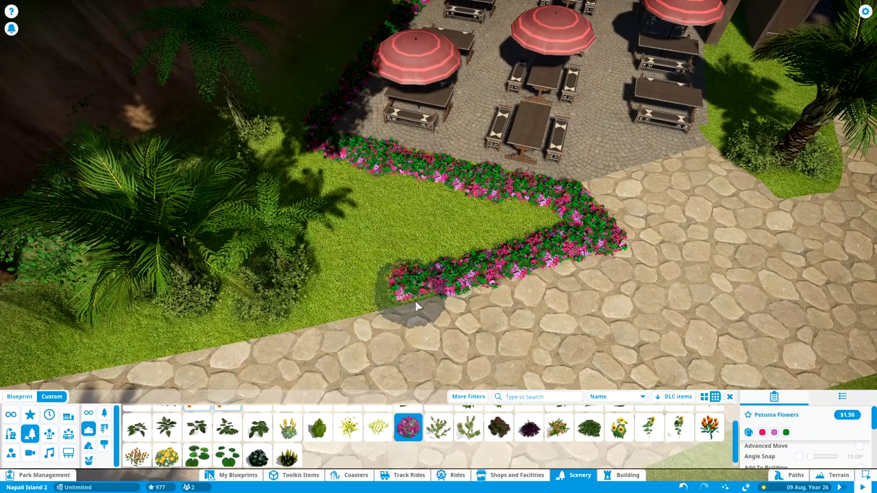
scroll(348, 323, down, 3)
Edge the palm bed between the picnic terrace and the wooden deck with Petunia Flowers
key(w)
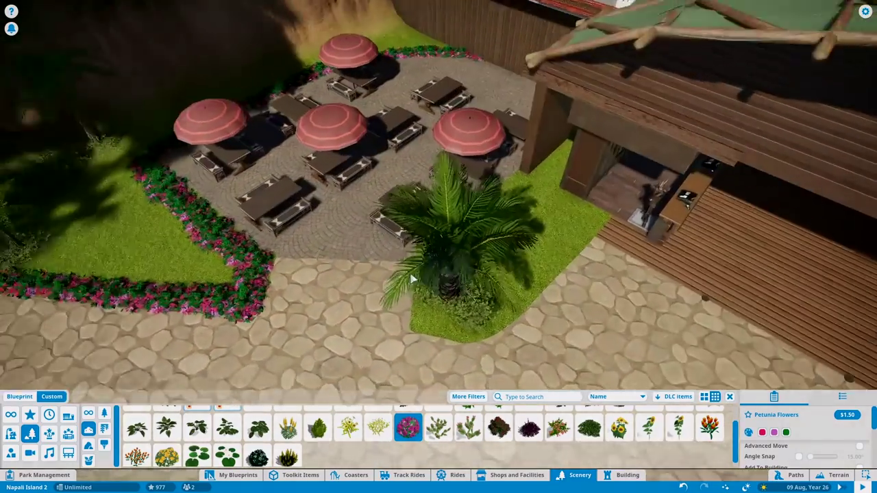
scroll(670, 203, up, 4)
scroll(670, 203, down, 3)
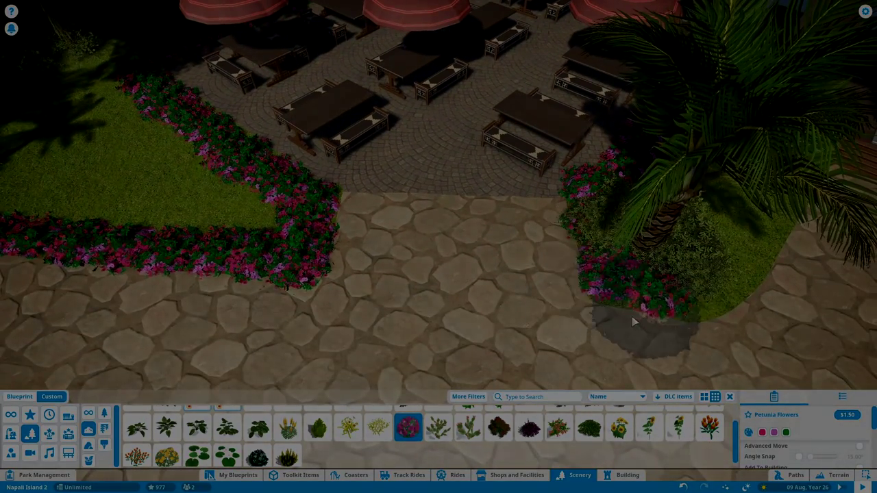